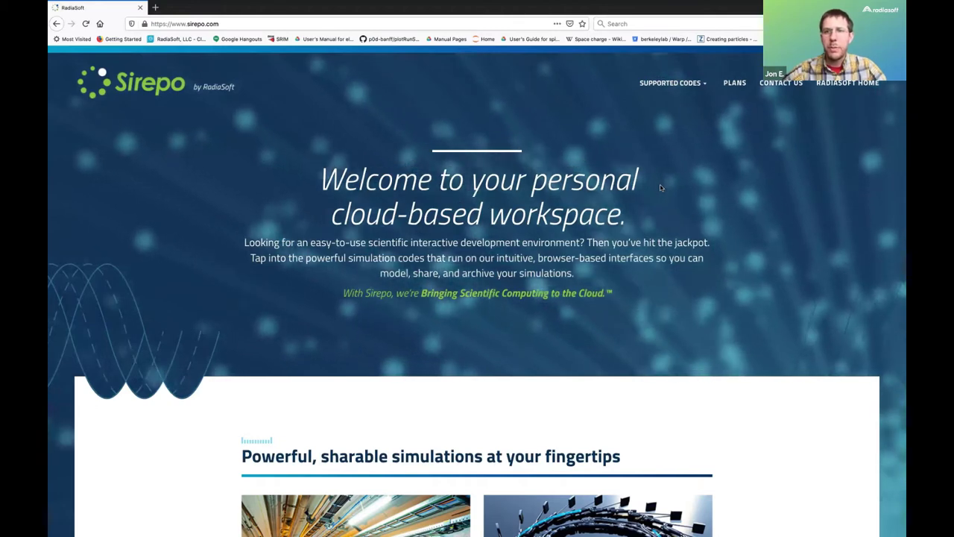
# Go to the MAD-X simulations page from the Supported Codes list.
pyautogui.click(693, 83)
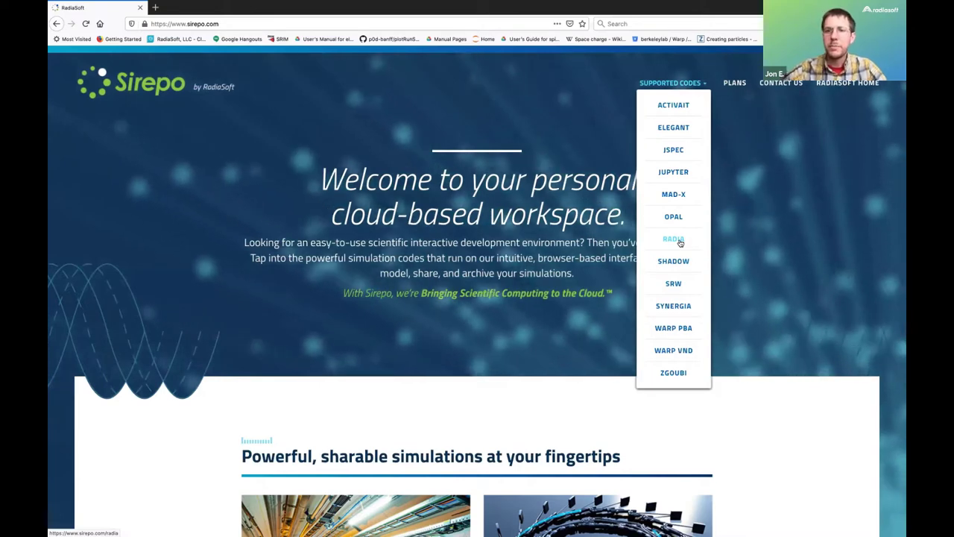
pyautogui.click(675, 196)
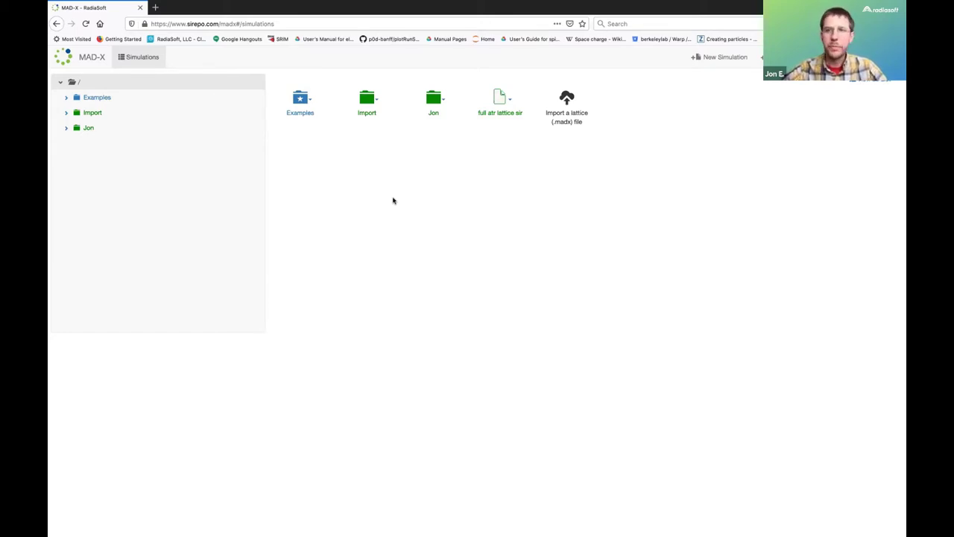
# Create a new MAD-X simulation named demo.
pyautogui.click(722, 63)
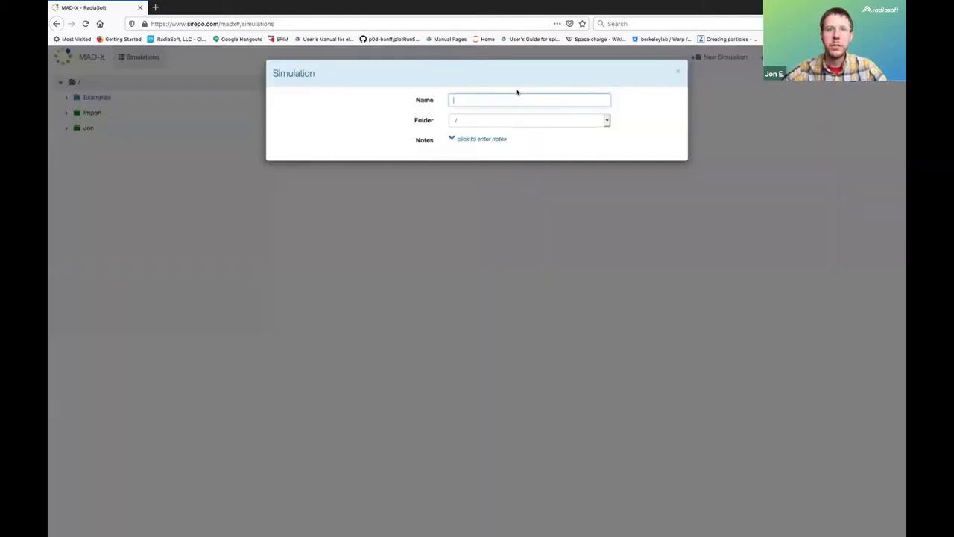
pyautogui.write('demo')
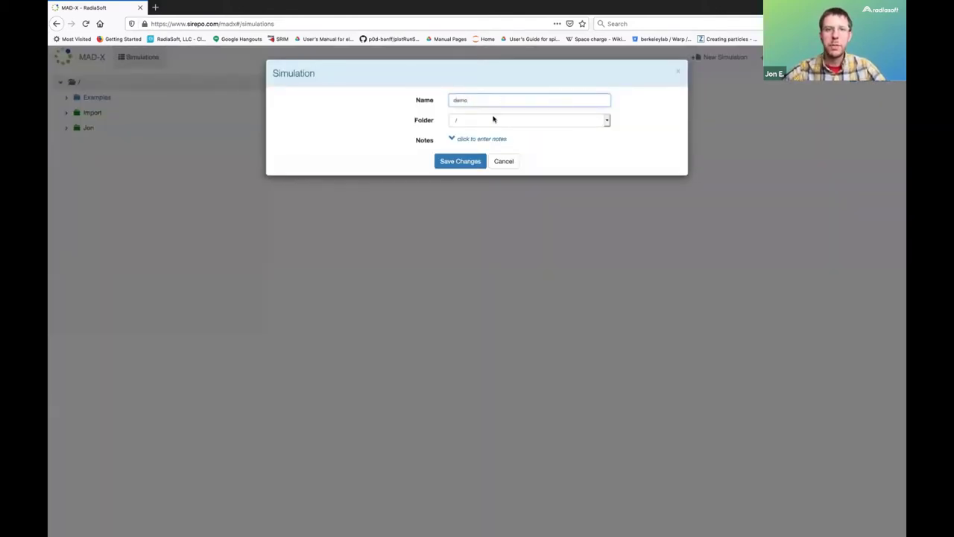
pyautogui.click(466, 161)
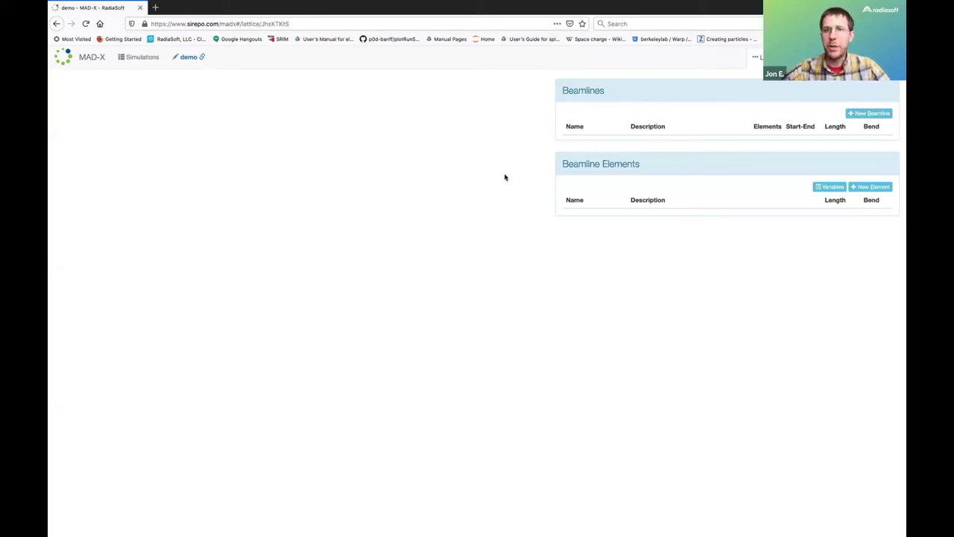
# Add an empty beamline named line to the demo simulation.
pyautogui.click(861, 114)
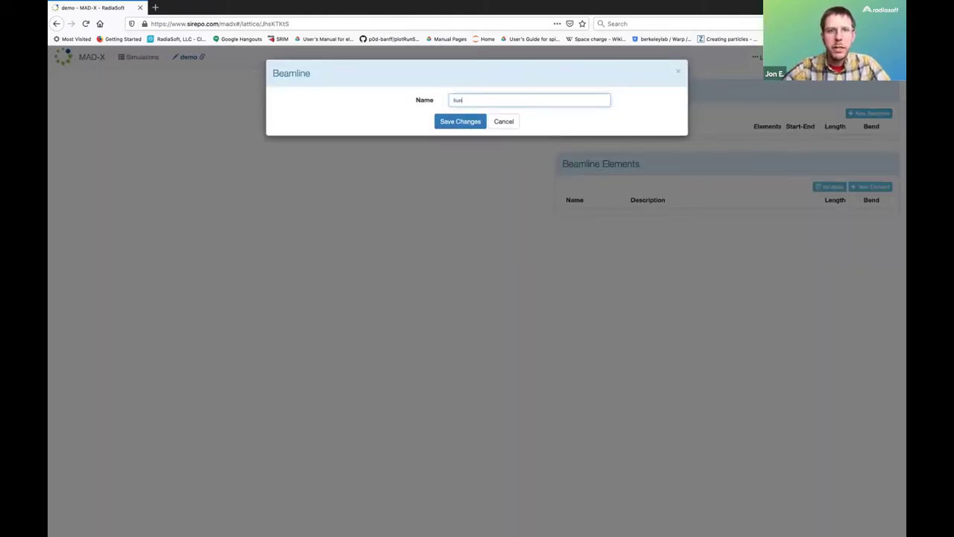
pyautogui.write('e')
pyautogui.click(460, 120)
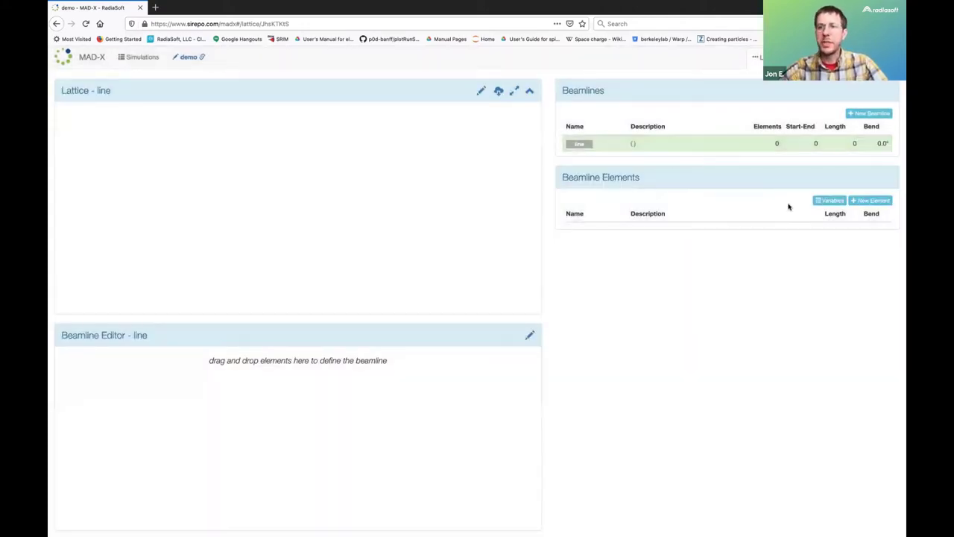
pyautogui.click(853, 202)
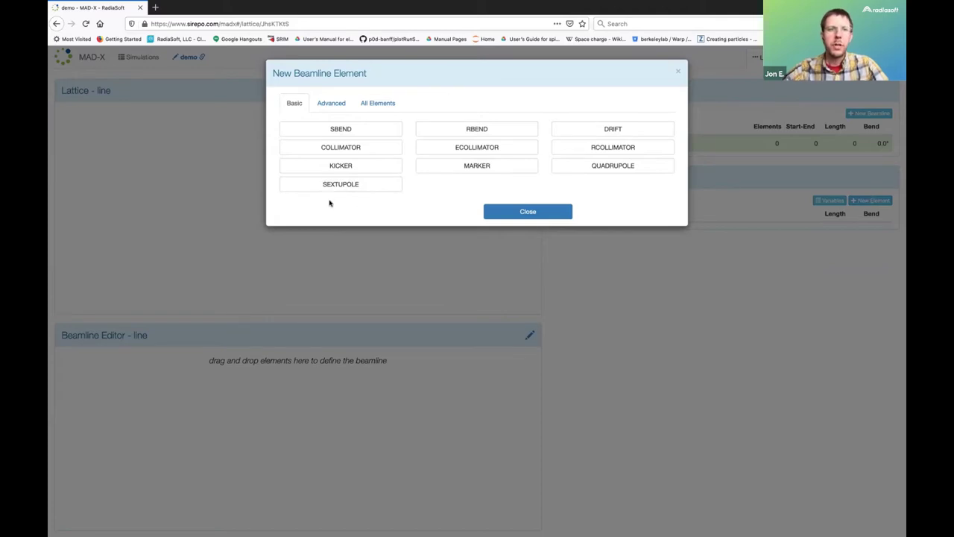
# Browse the element types, then add drift D1 with 0.1 m length.
pyautogui.click(330, 107)
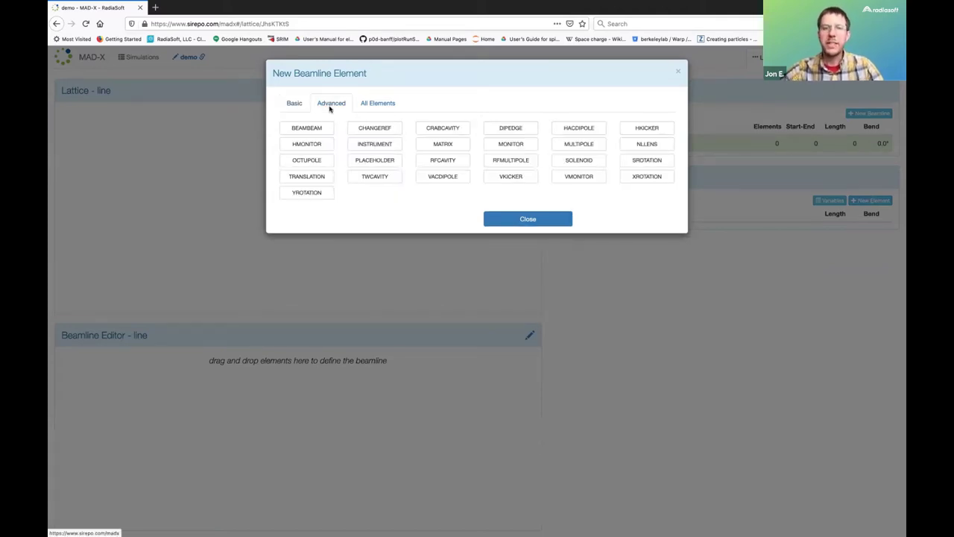
pyautogui.click(369, 105)
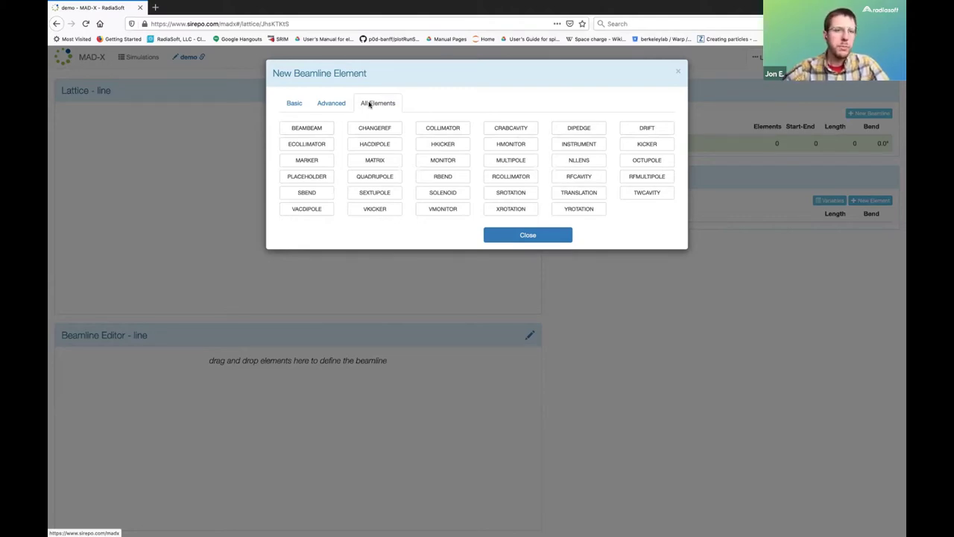
pyautogui.click(297, 102)
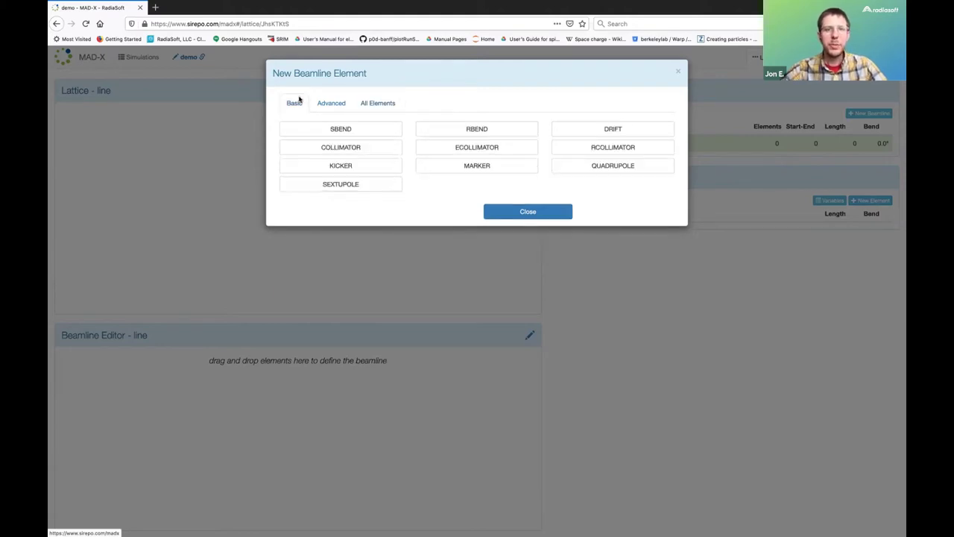
pyautogui.click(592, 131)
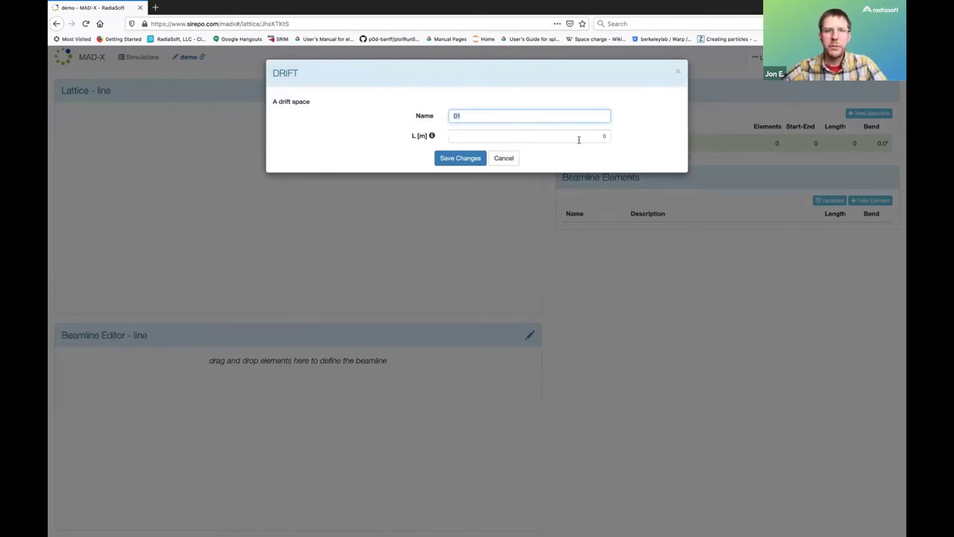
pyautogui.click(601, 138)
pyautogui.write('.1')
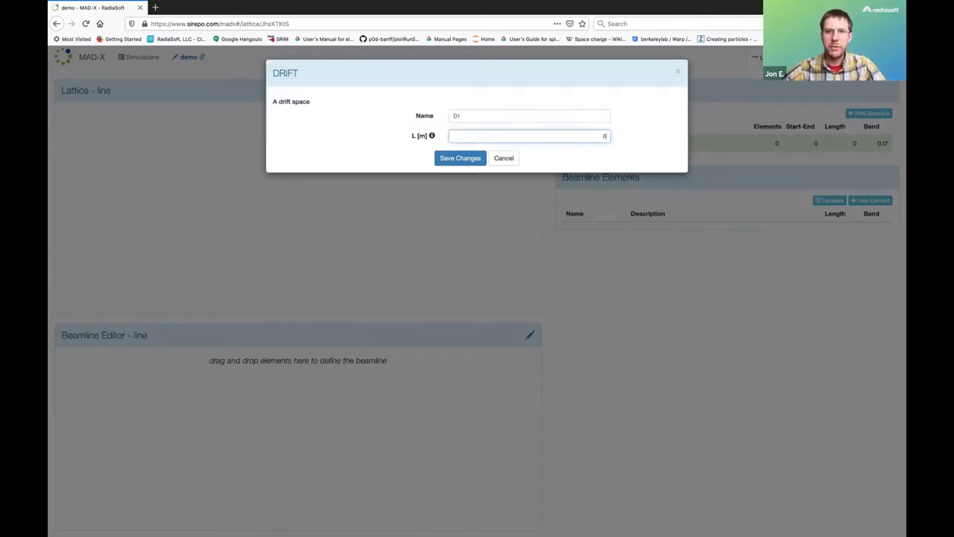
pyautogui.click(463, 164)
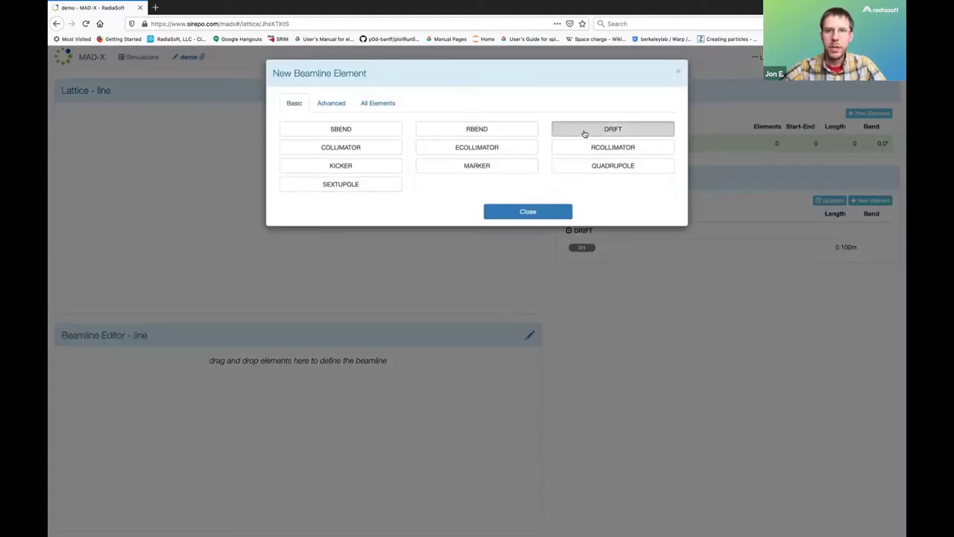
# Add drifts D2 at 0.5 m and D3 at 1.0 m.
pyautogui.click(588, 136)
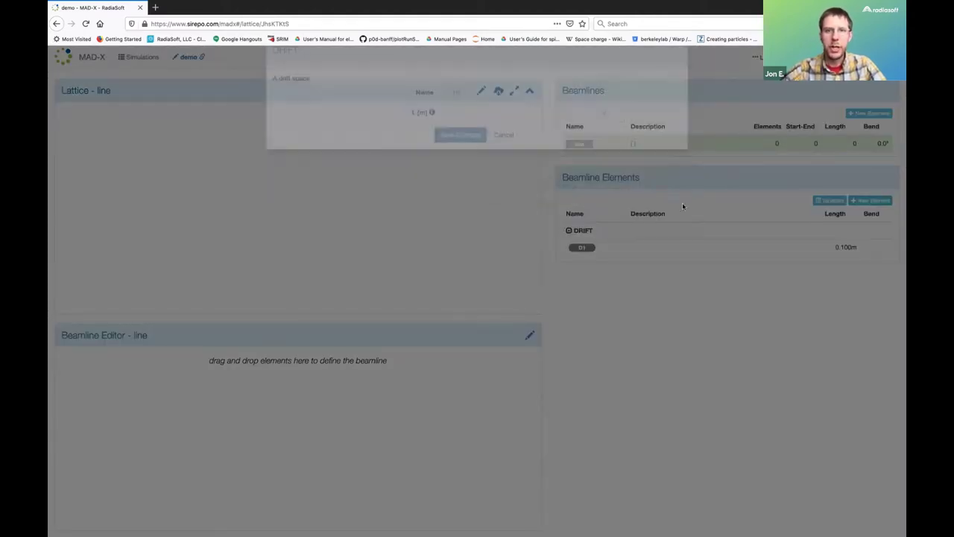
pyautogui.click(607, 139)
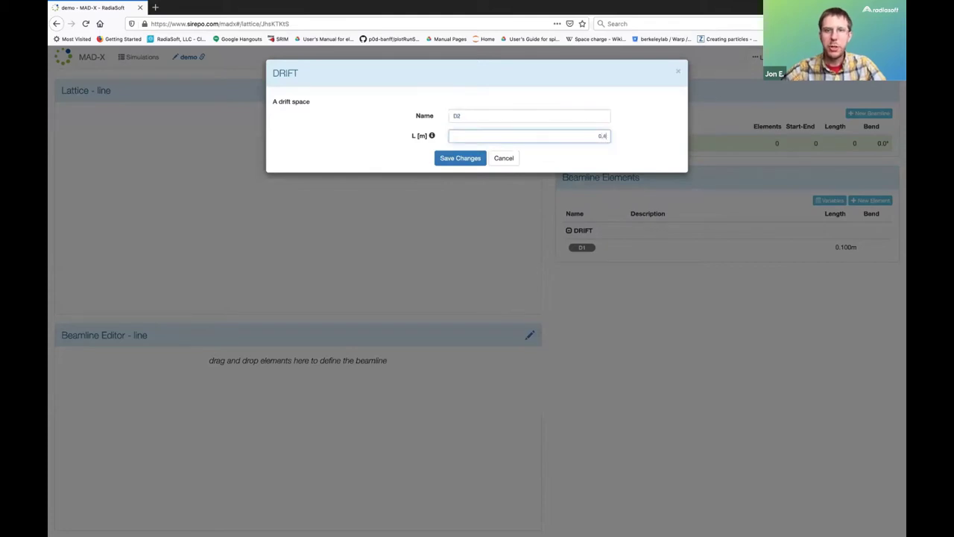
pyautogui.click(460, 158)
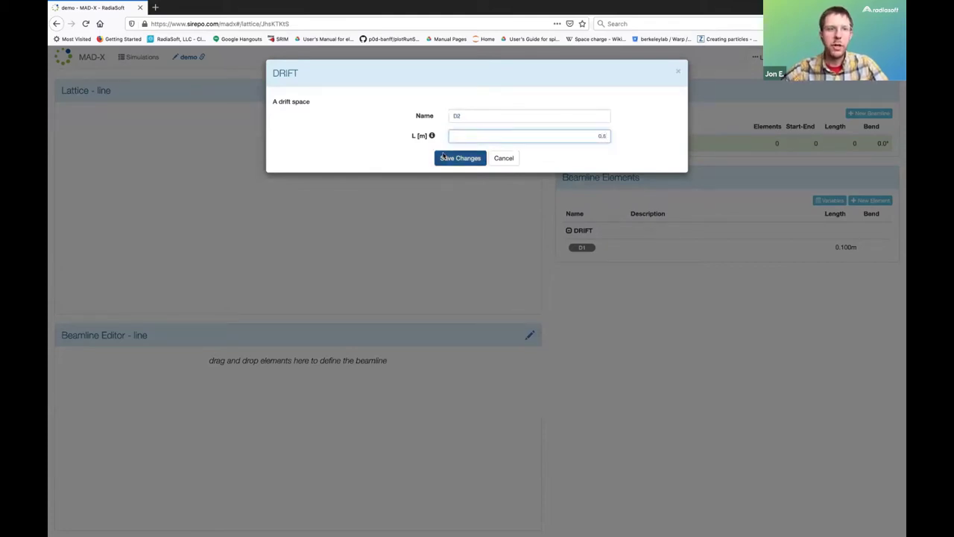
pyautogui.click(866, 201)
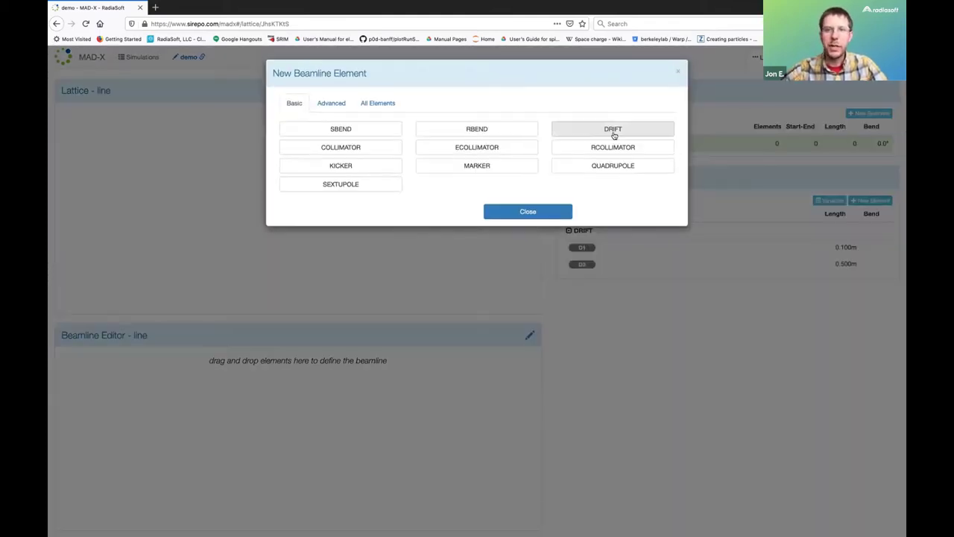
pyautogui.click(613, 131)
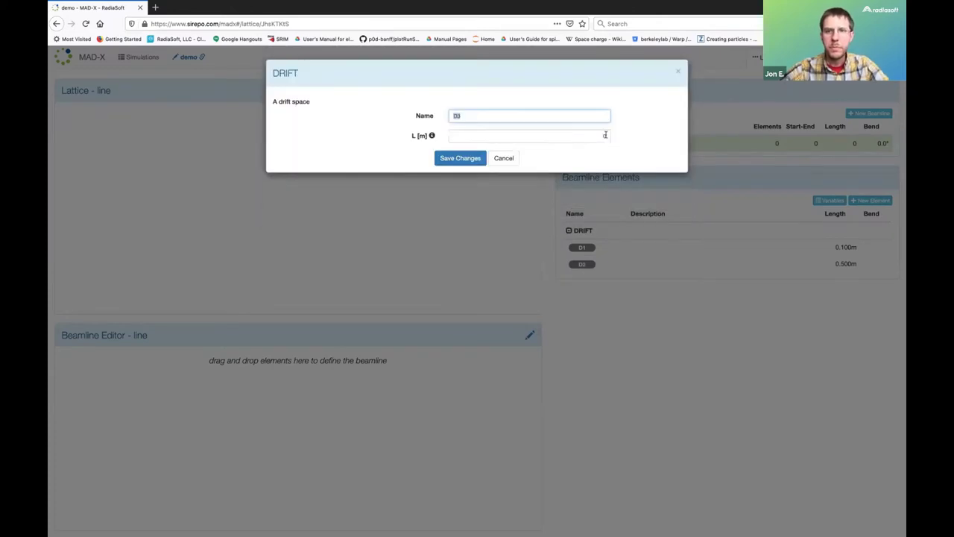
pyautogui.click(605, 135)
pyautogui.press('BackSpace')
pyautogui.write('1')
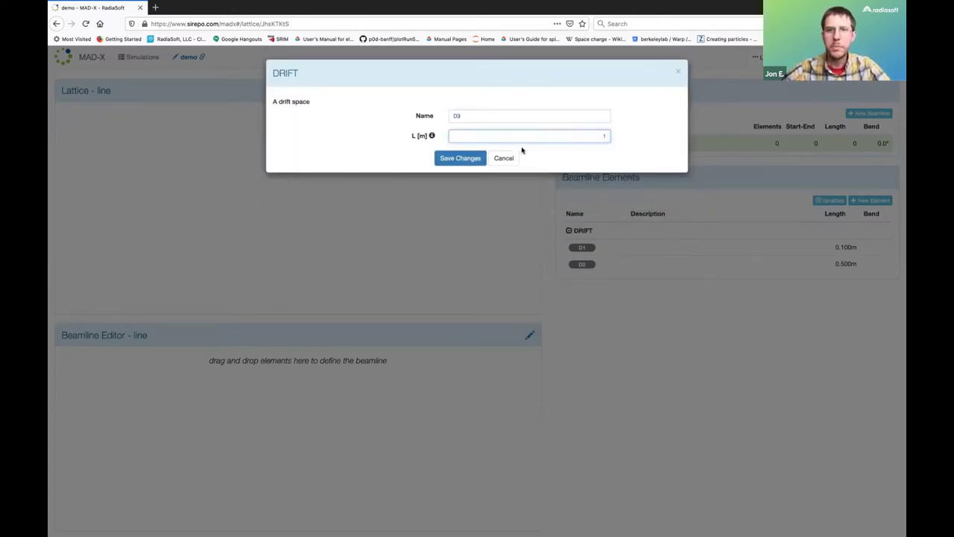
pyautogui.click(455, 159)
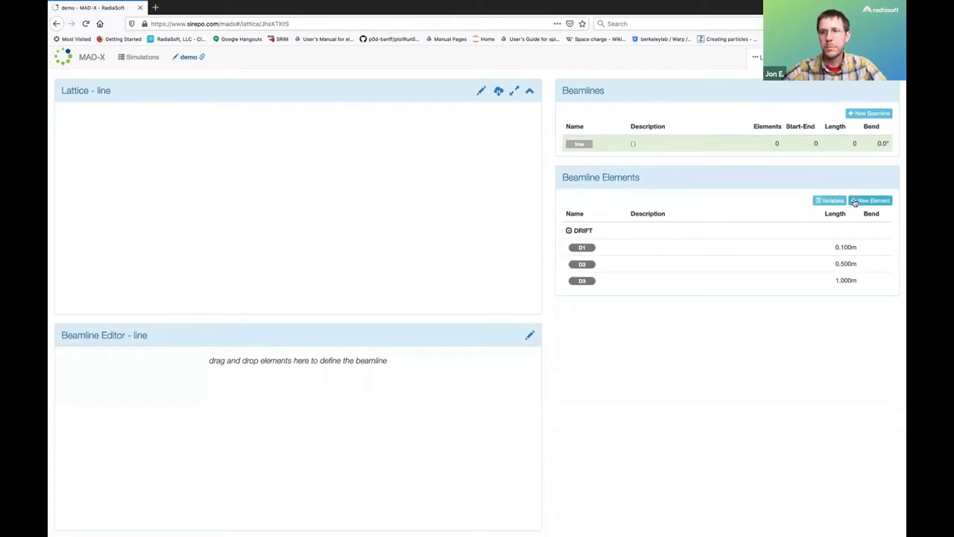
pyautogui.click(870, 201)
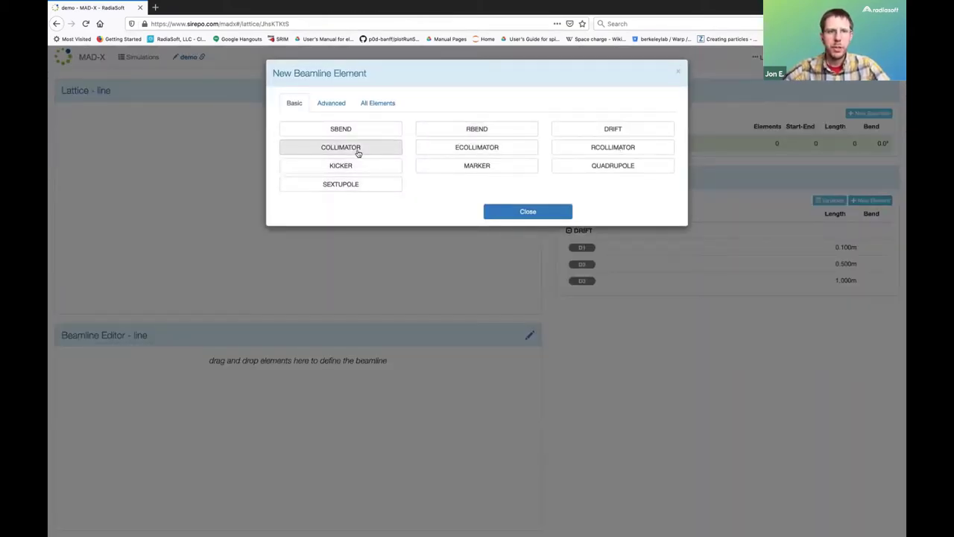
# Add quadrupole Q1, 0.05 m long with K1 of 5.
pyautogui.click(583, 164)
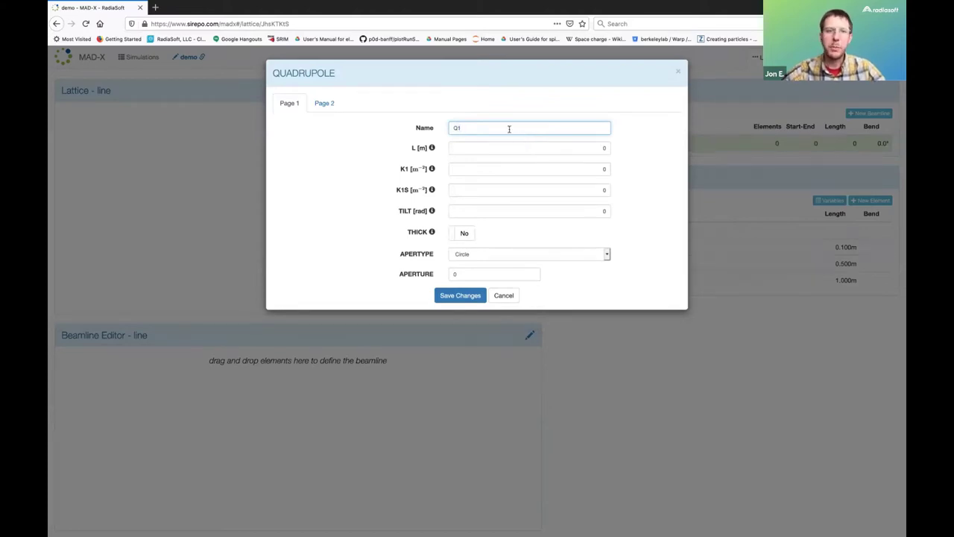
pyautogui.click(607, 147)
pyautogui.write('.05')
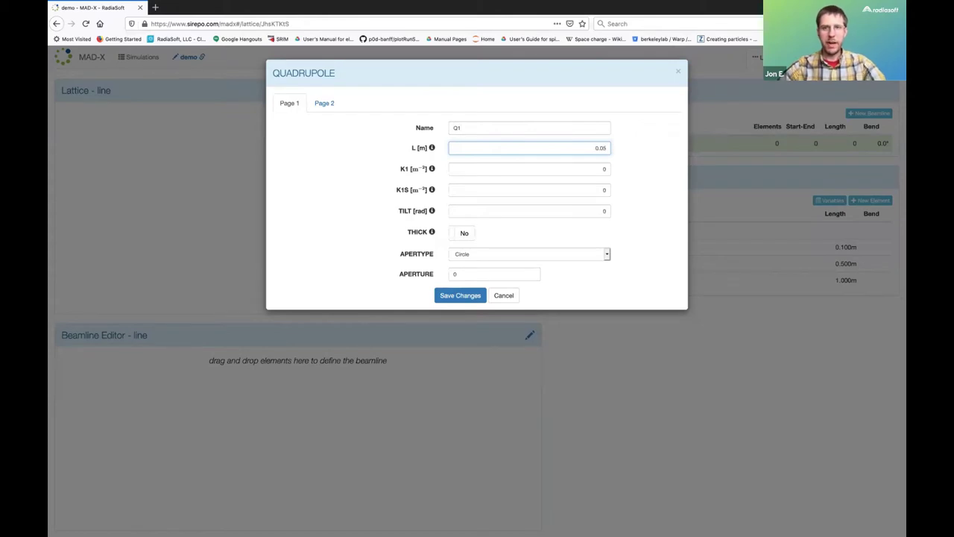
pyautogui.click(607, 165)
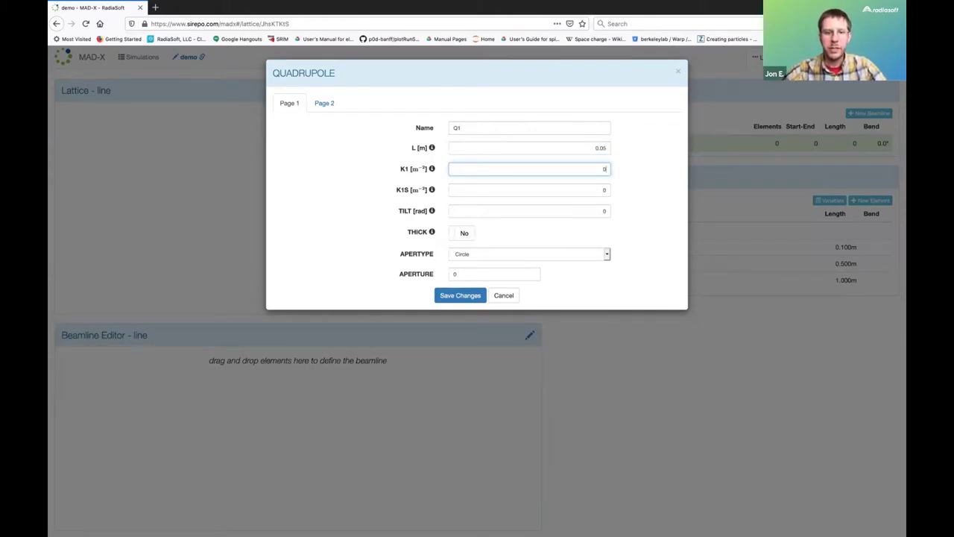
pyautogui.write('5')
pyautogui.click(527, 187)
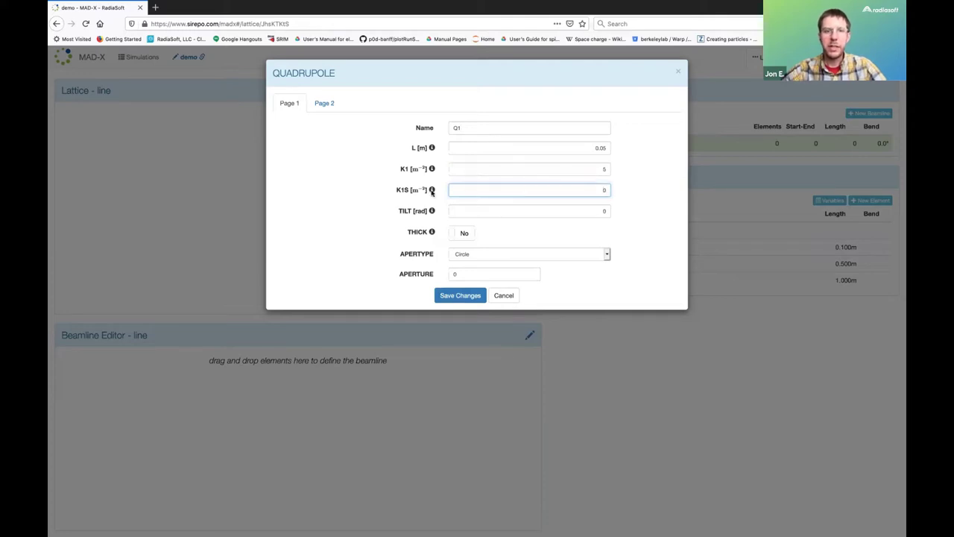
pyautogui.click(576, 208)
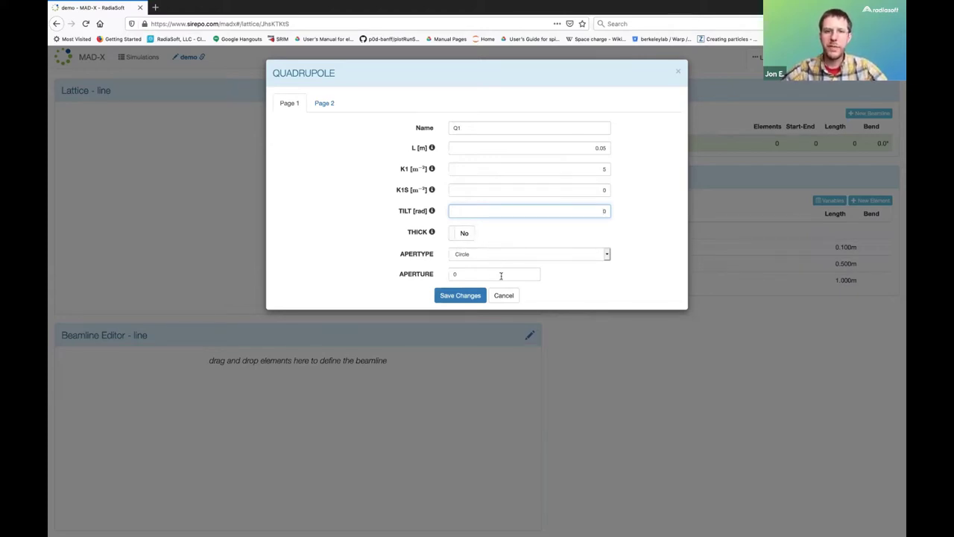
pyautogui.click(458, 296)
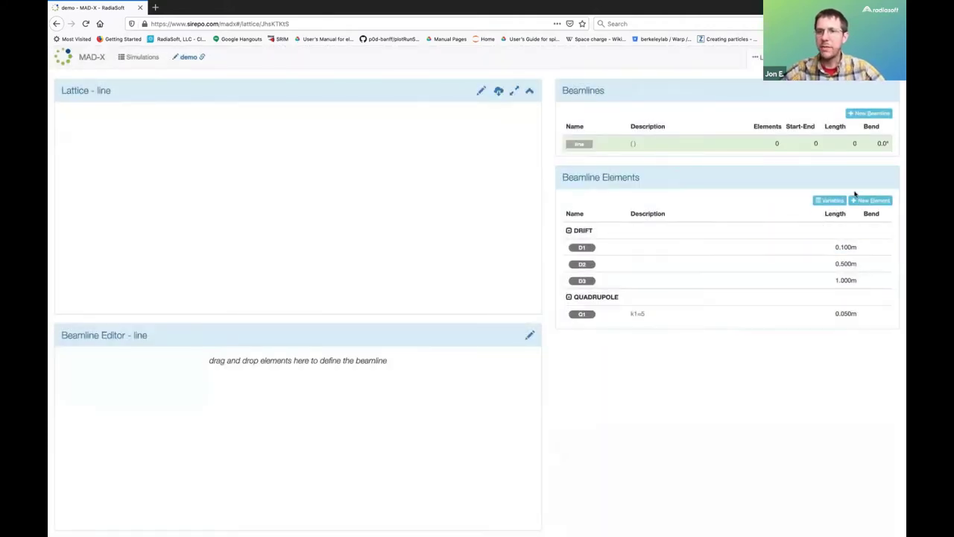
# Add quadrupole Q2, 0.05 m long with K1 of -5.
pyautogui.click(872, 201)
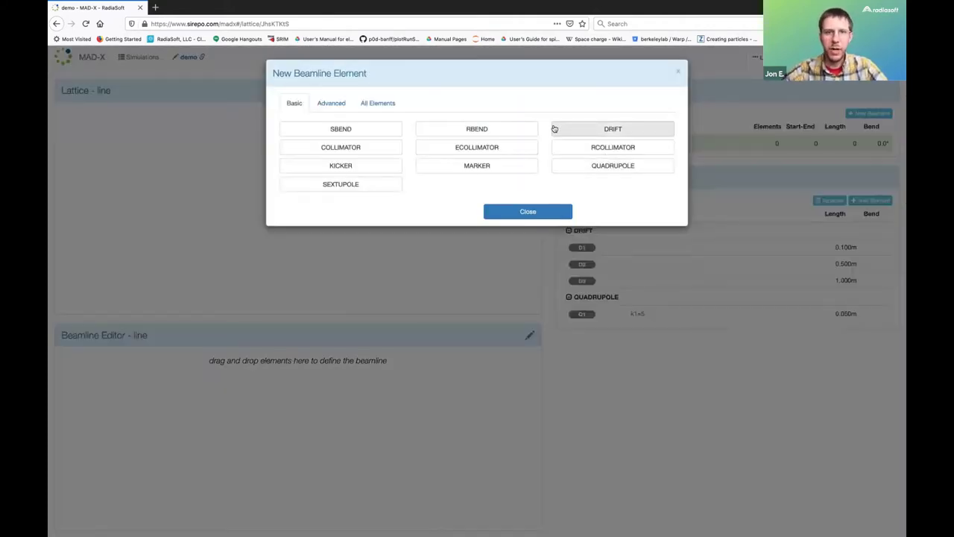
pyautogui.click(612, 168)
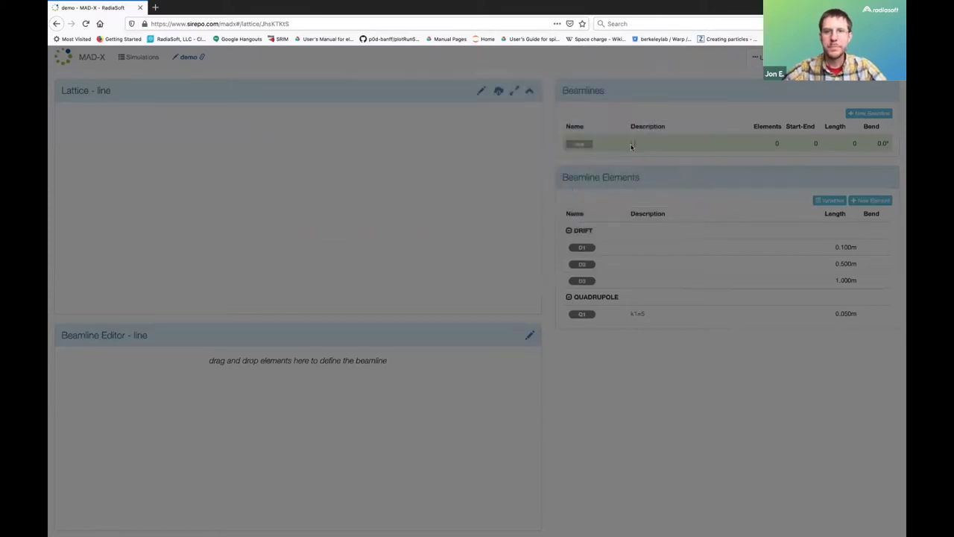
pyautogui.click(604, 149)
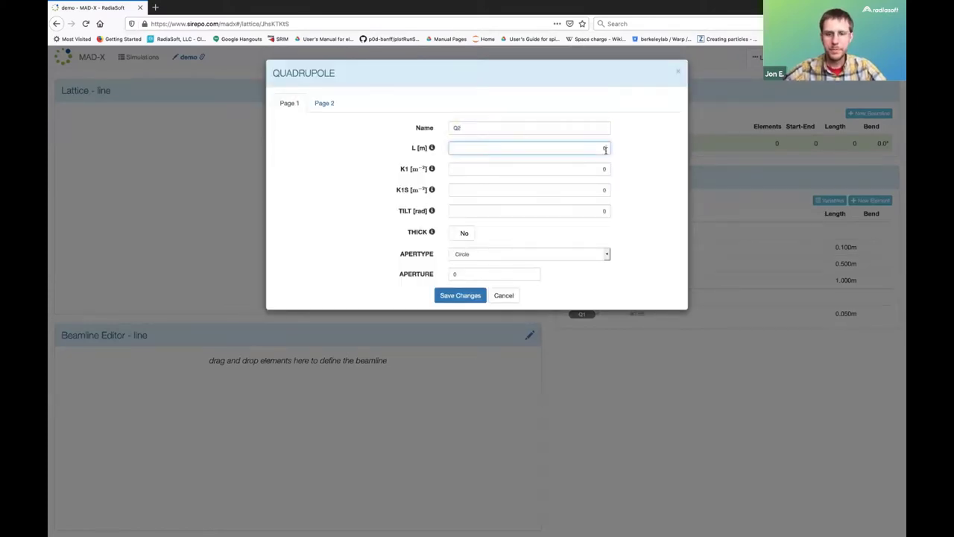
pyautogui.write('.05')
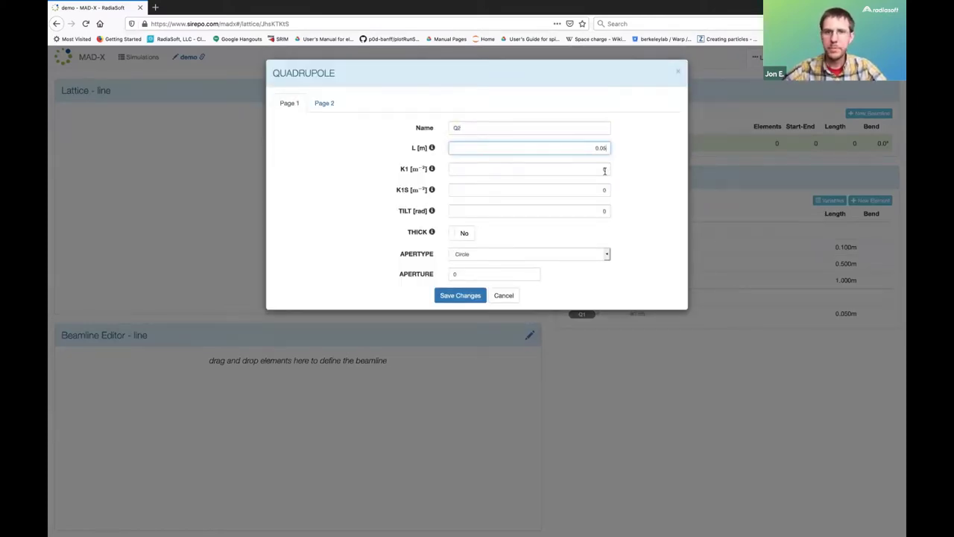
pyautogui.press('Tab')
pyautogui.press('BackSpace')
pyautogui.write('-5')
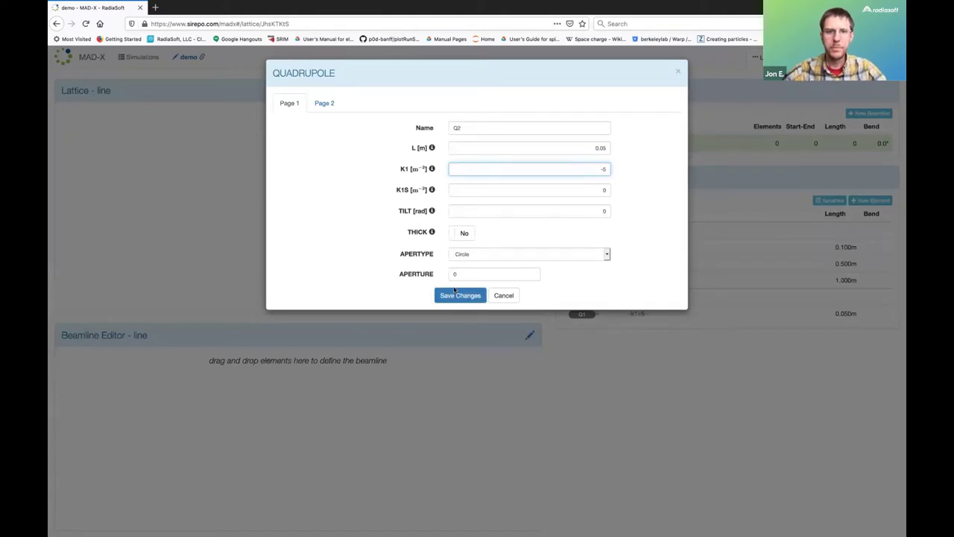
pyautogui.click(454, 297)
pyautogui.moveTo(715, 263)
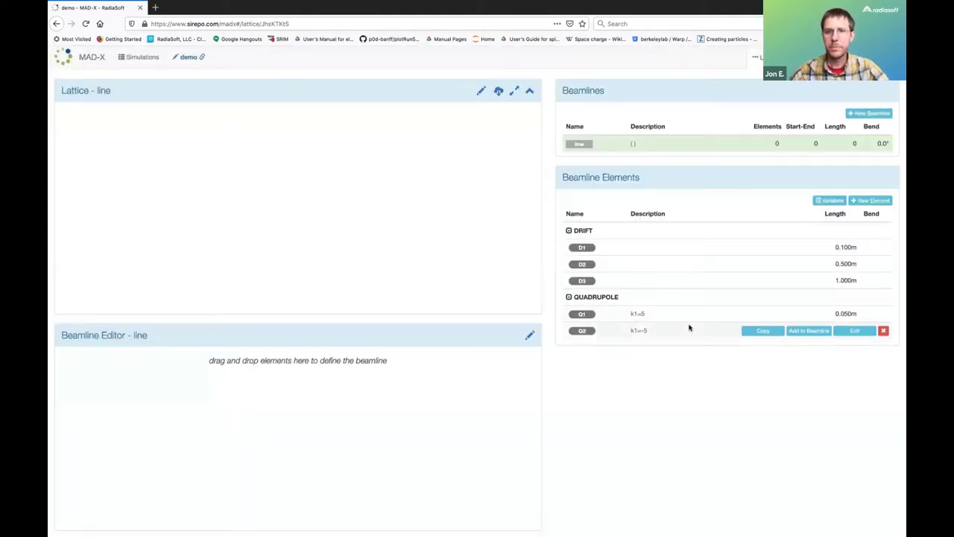
# Create sector bend S1 with length 0.1 m and angle 10 * pi / 180.
pyautogui.click(866, 200)
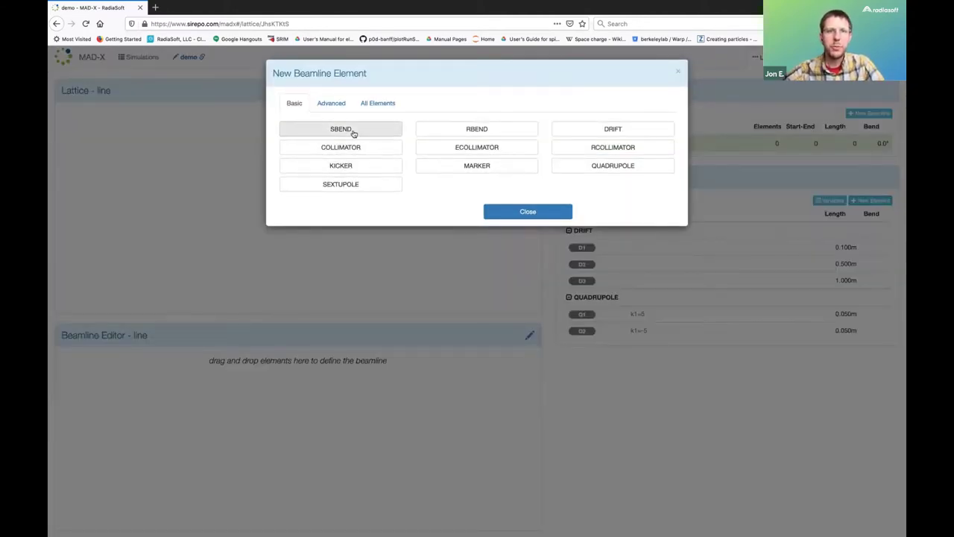
pyautogui.click(353, 132)
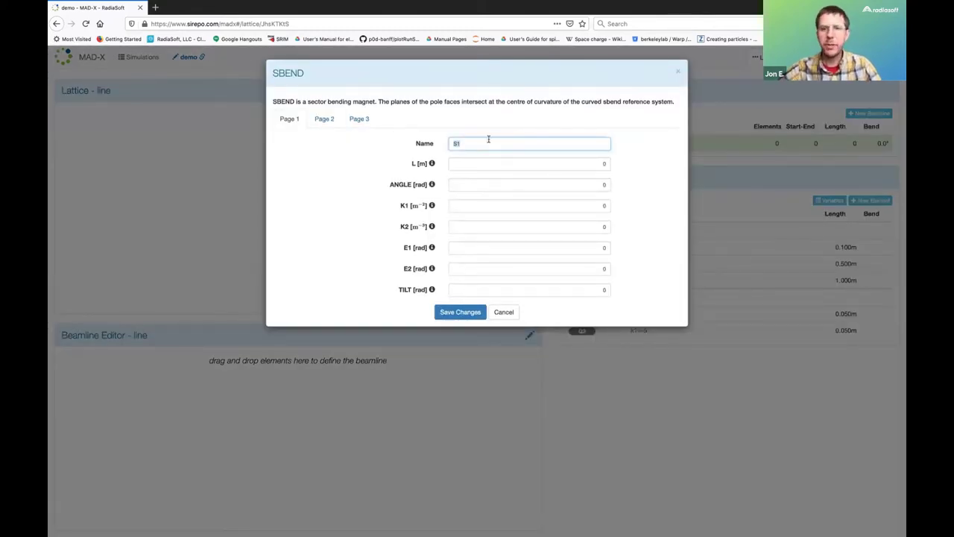
pyautogui.click(604, 165)
pyautogui.write('.1')
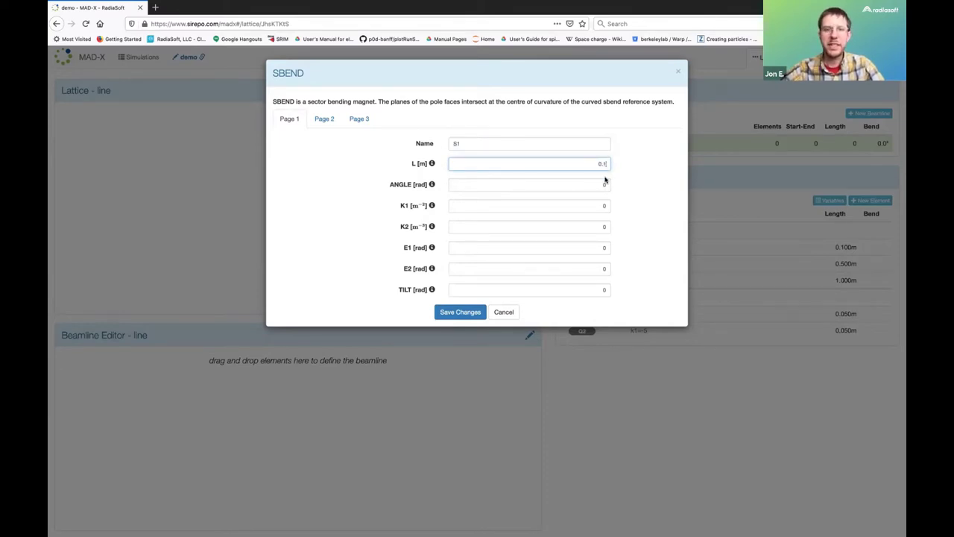
pyautogui.click(606, 183)
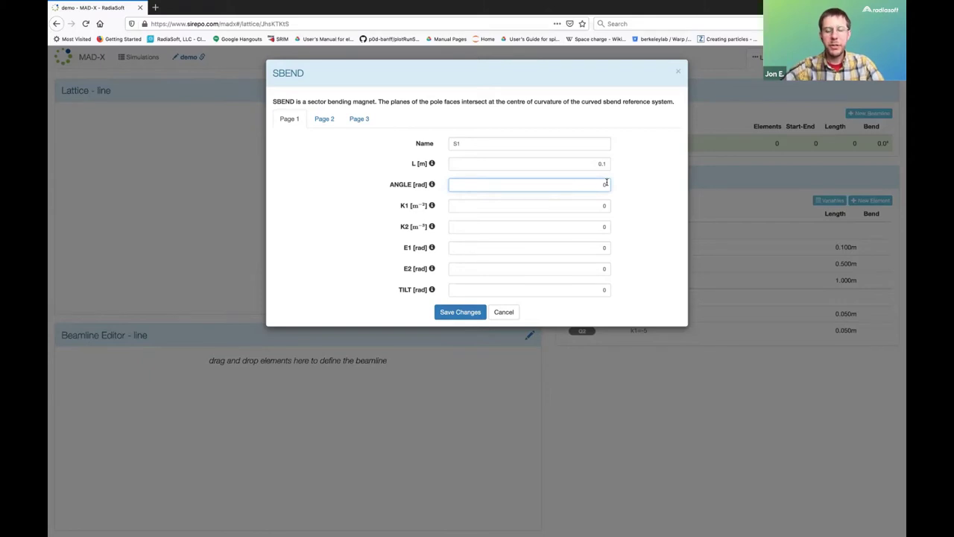
pyautogui.press('BackSpace')
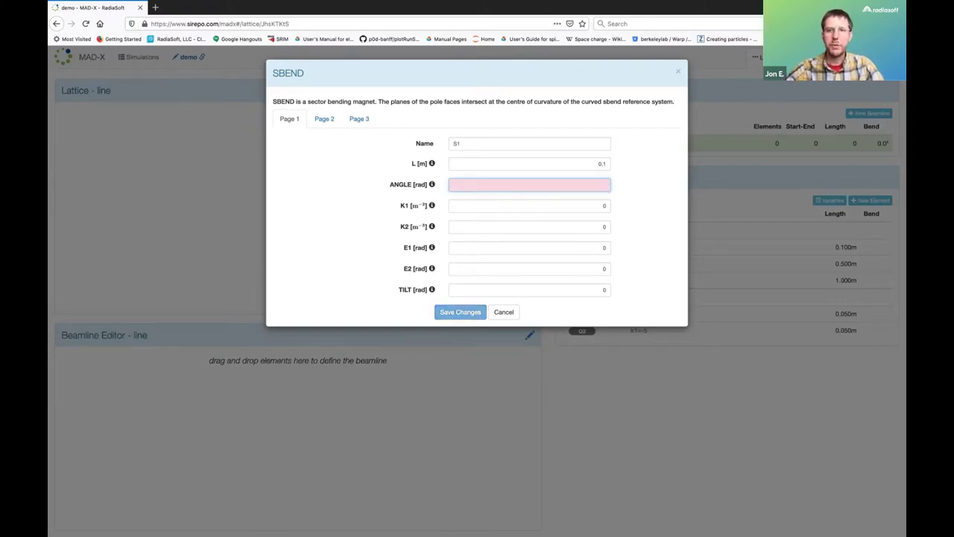
pyautogui.write('10 *')
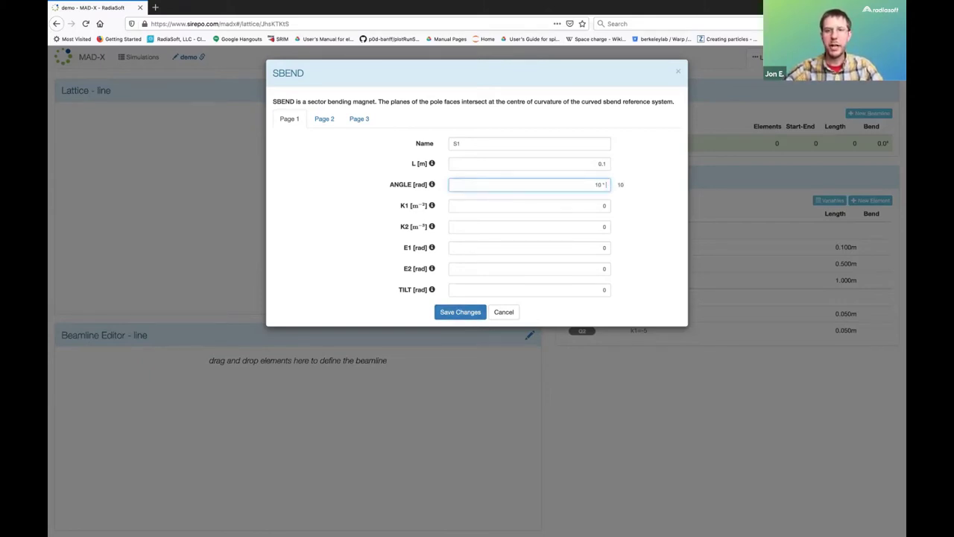
pyautogui.write(' pi /1')
pyautogui.press('BackSpace')
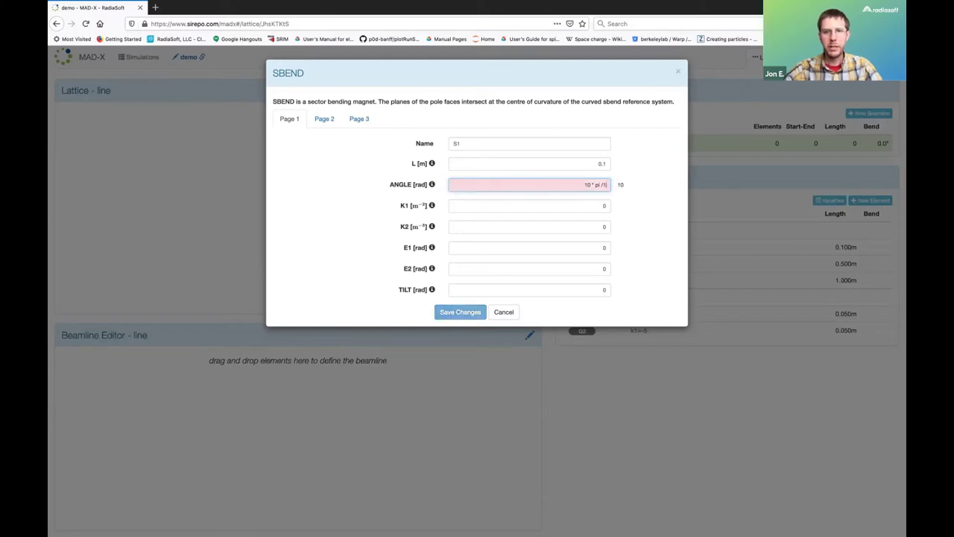
pyautogui.write('180')
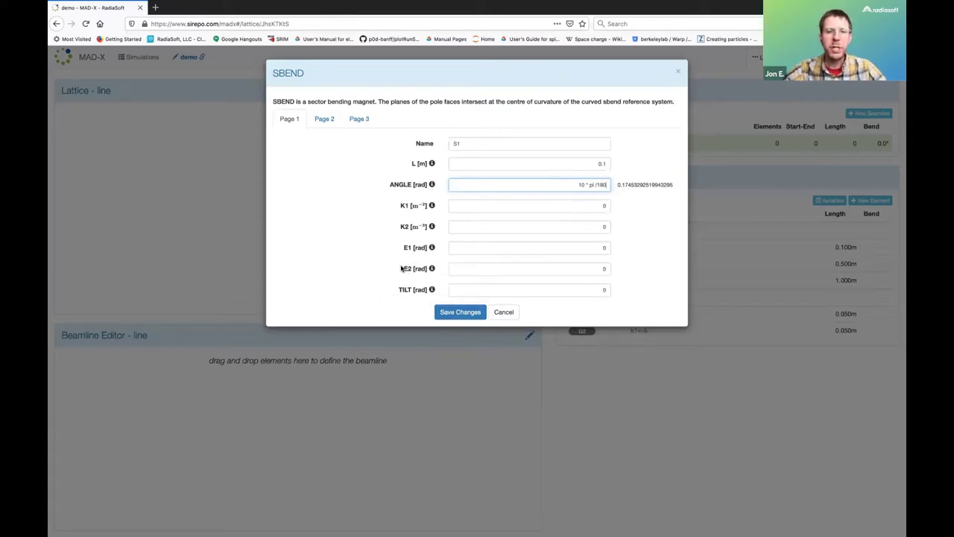
pyautogui.moveTo(431, 205)
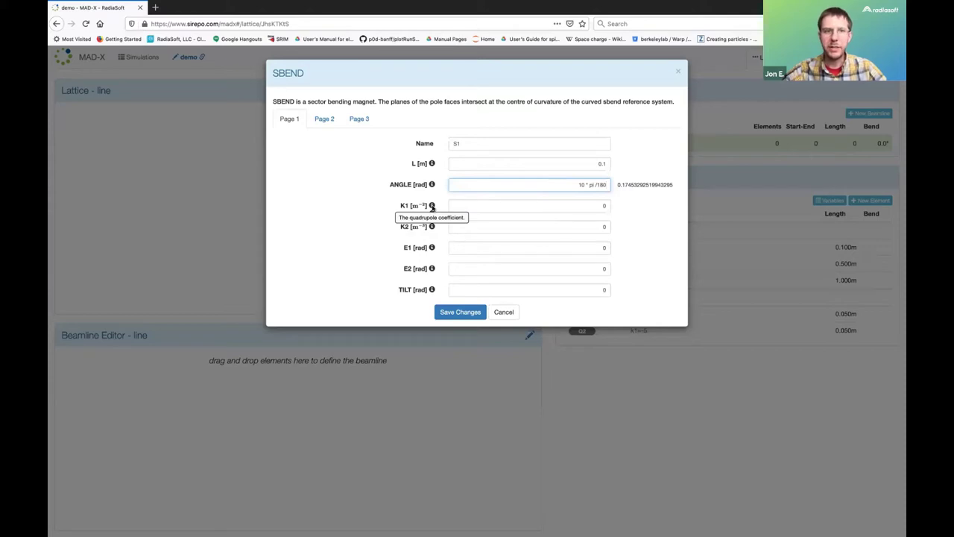
# Review S1's second and third settings pages, then save the bend.
pyautogui.click(325, 119)
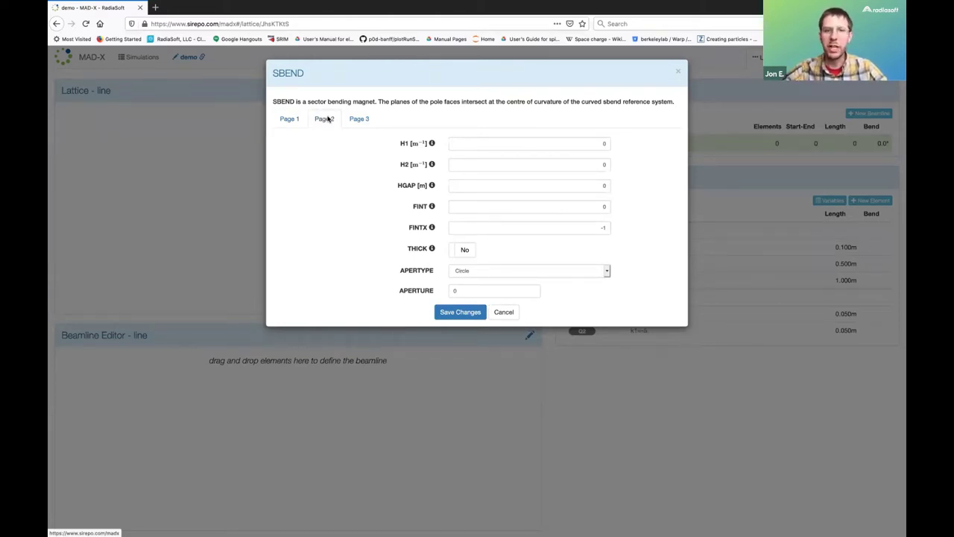
pyautogui.click(365, 119)
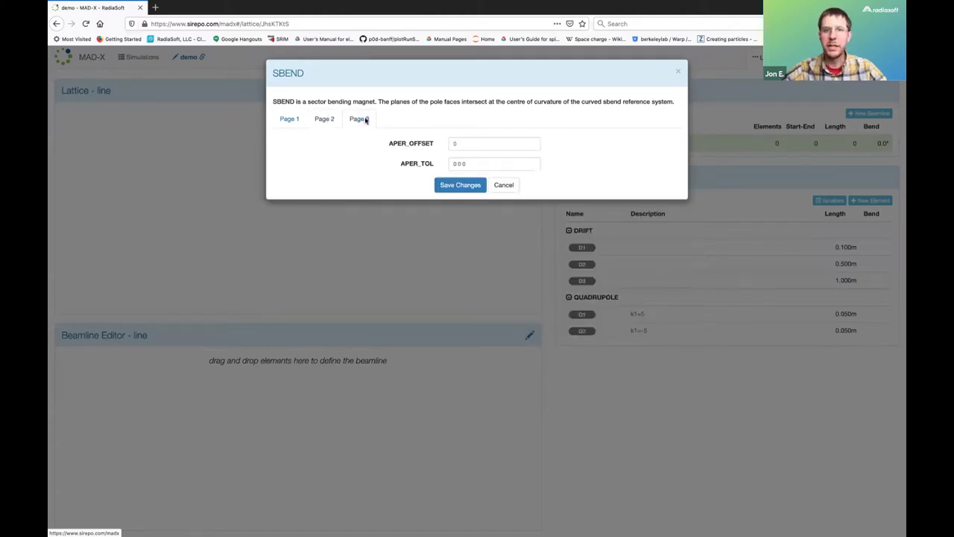
pyautogui.click(326, 119)
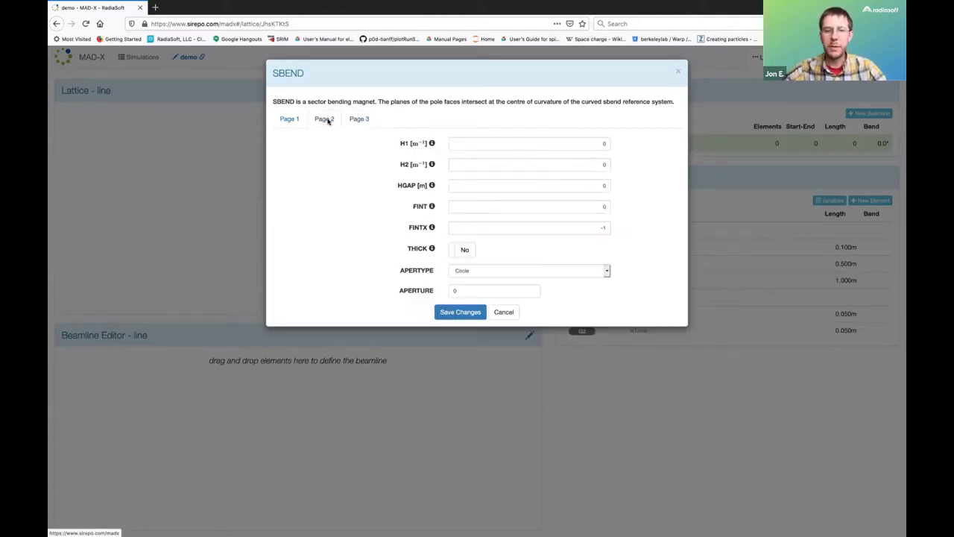
pyautogui.click(471, 314)
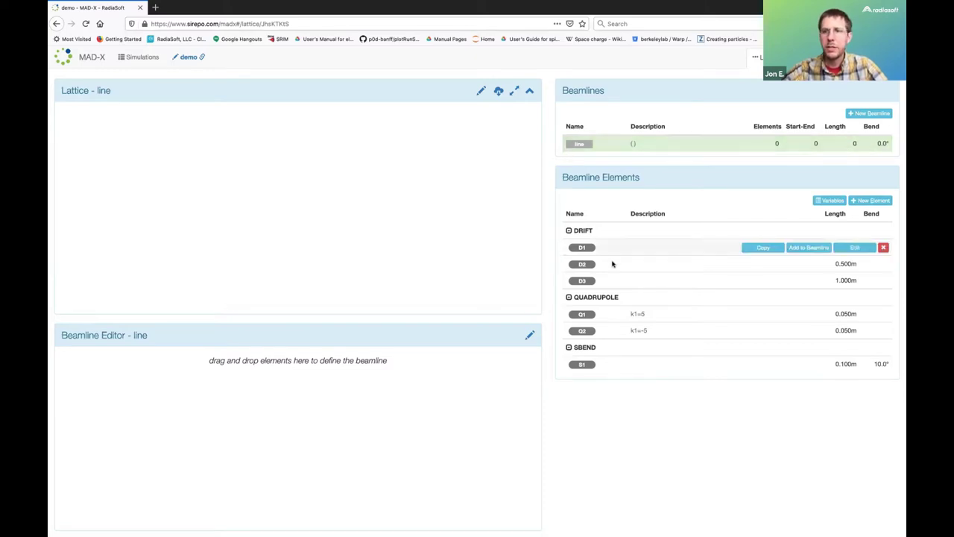
# Fill line with D2, Q1, D1, Q2, D2, S1, D3, deleting a misplaced D1.
pyautogui.moveTo(585, 264); pyautogui.dragTo(168, 360)
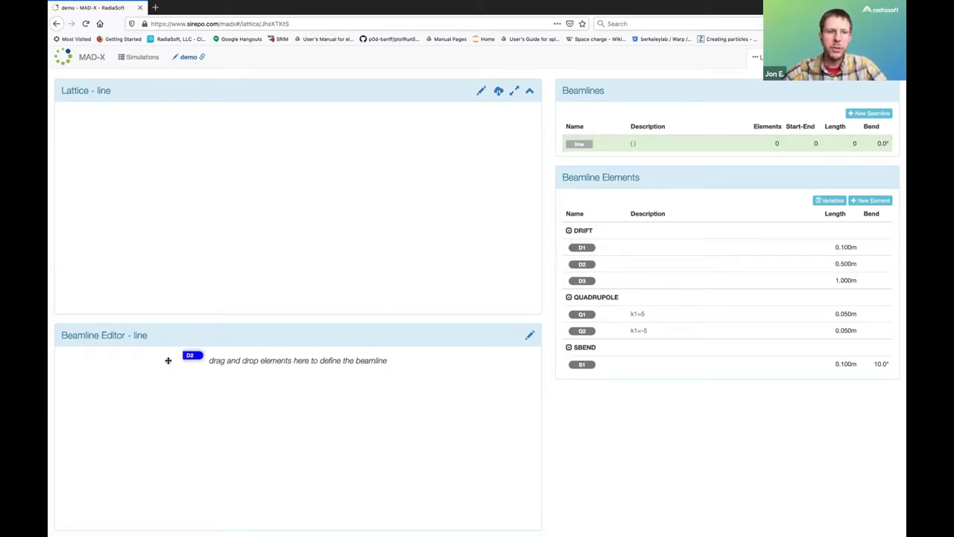
pyautogui.moveTo(585, 314)
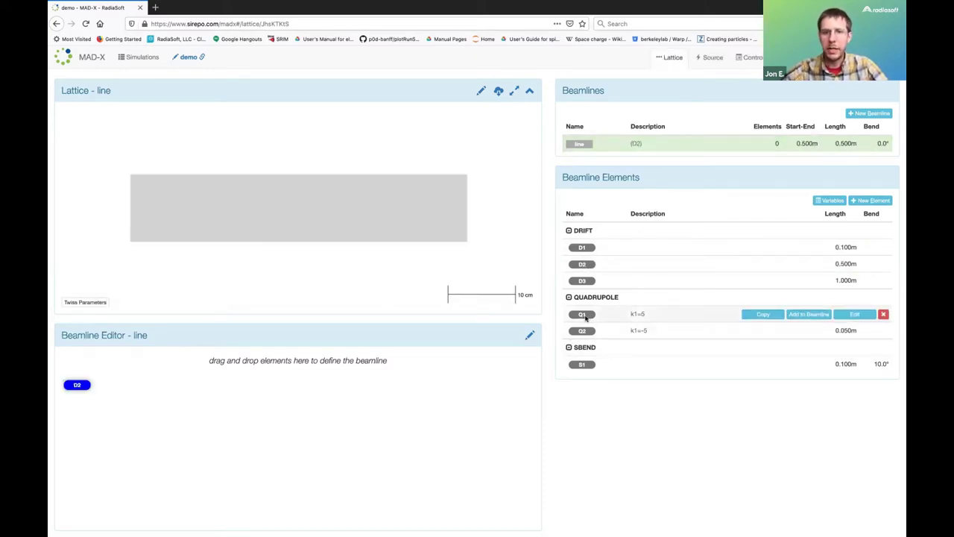
pyautogui.moveTo(585, 314); pyautogui.dragTo(123, 386)
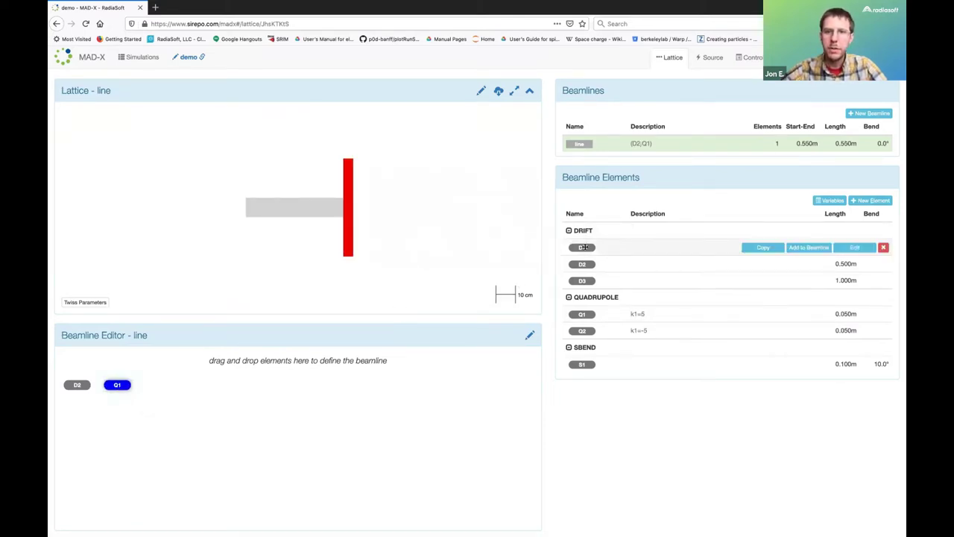
pyautogui.moveTo(585, 246); pyautogui.dragTo(158, 385)
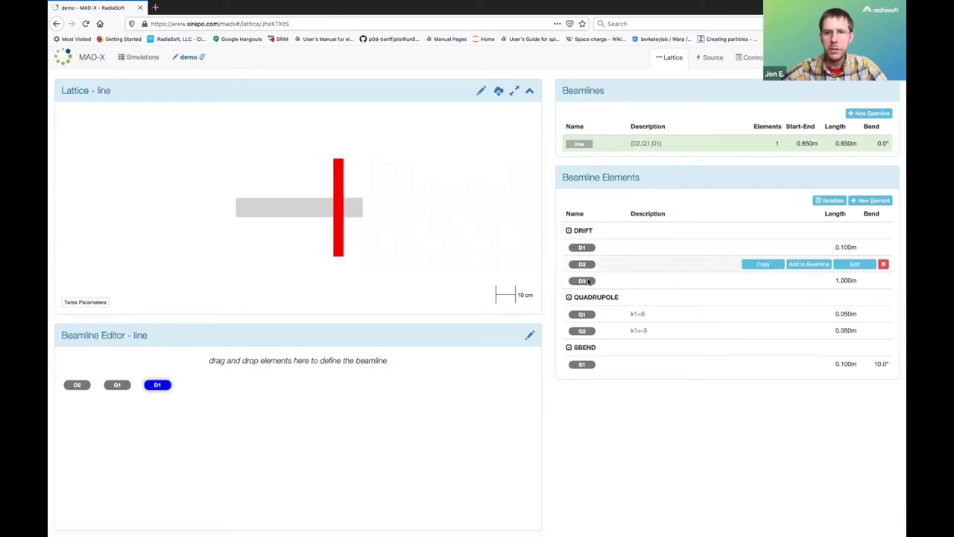
pyautogui.moveTo(582, 330); pyautogui.dragTo(198, 386)
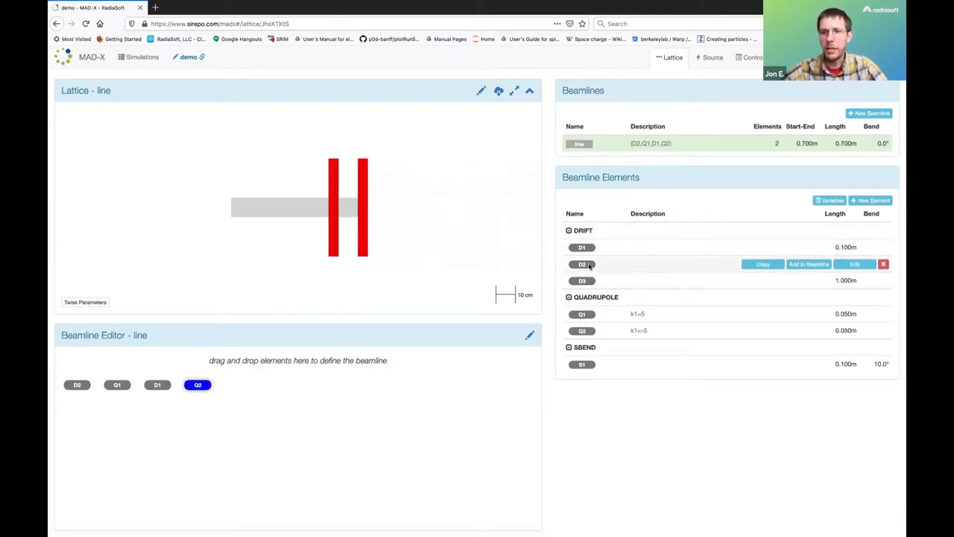
pyautogui.moveTo(582, 264)
pyautogui.mouseDown()
pyautogui.moveTo(232, 389)
pyautogui.moveTo(277, 383)
pyautogui.mouseUp()
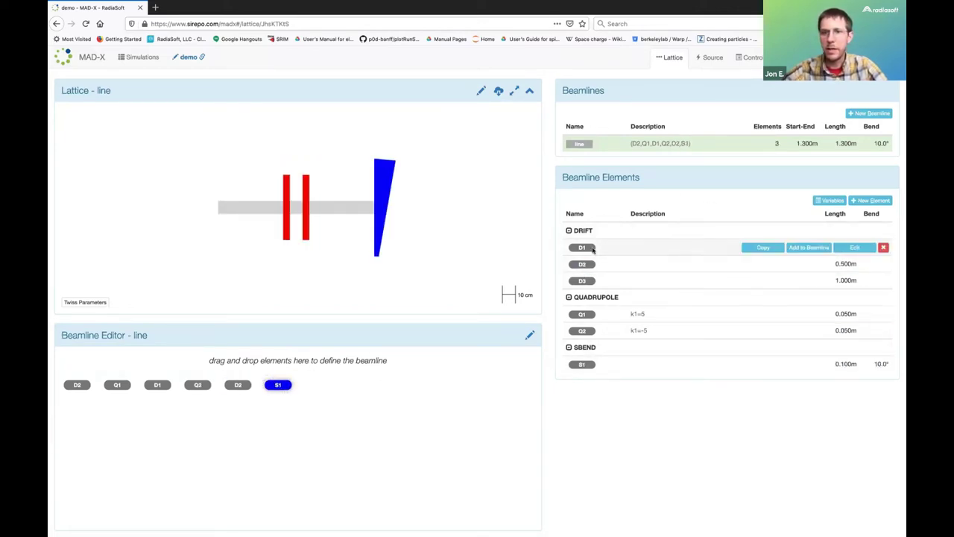
pyautogui.moveTo(585, 249)
pyautogui.mouseDown()
pyautogui.moveTo(315, 405)
pyautogui.moveTo(319, 383)
pyautogui.mouseUp()
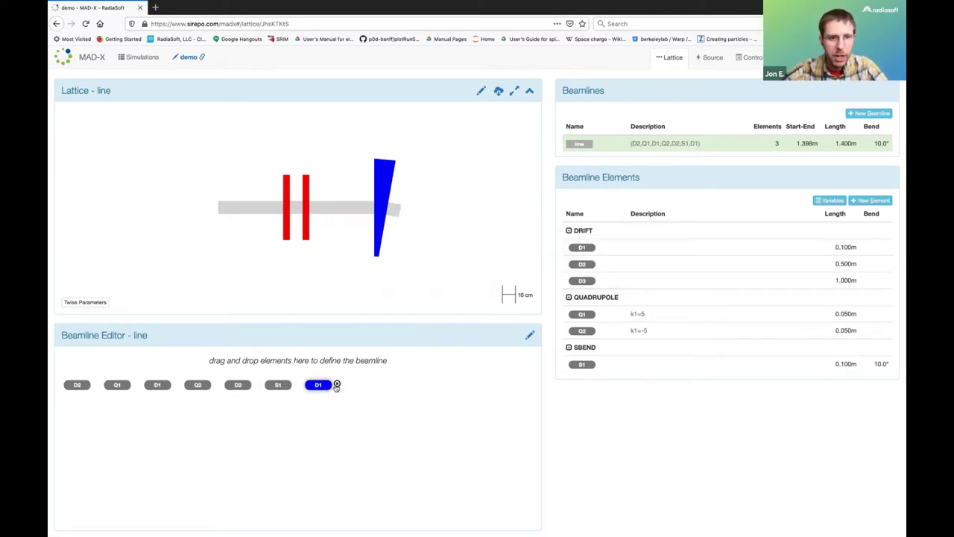
pyautogui.press('Delete')
pyautogui.click(508, 117)
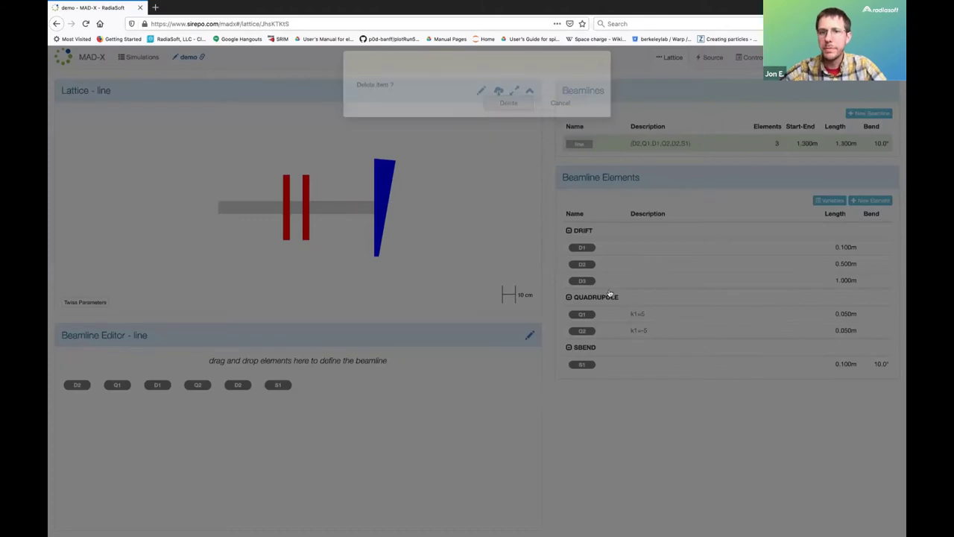
pyautogui.moveTo(581, 281)
pyautogui.mouseDown()
pyautogui.moveTo(351, 386)
pyautogui.moveTo(321, 384)
pyautogui.mouseUp()
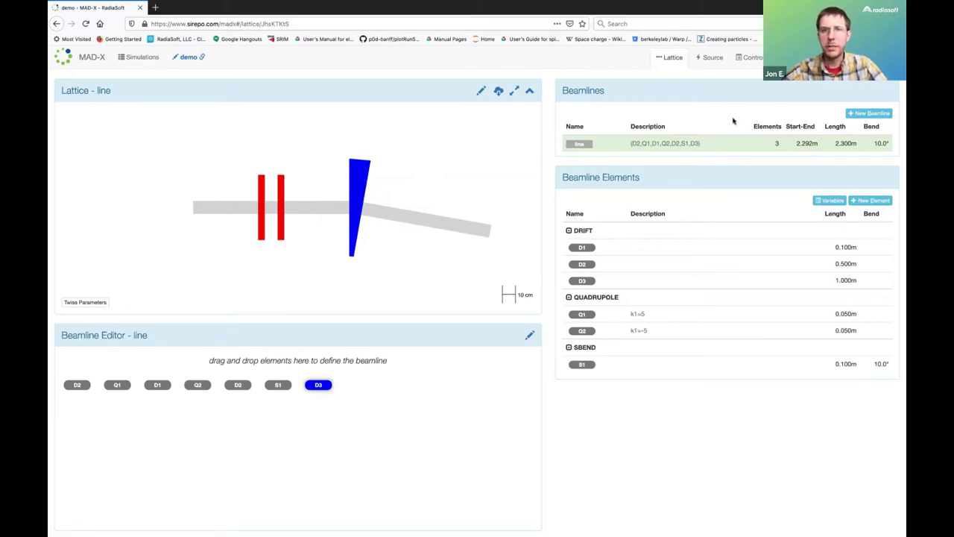
# Create a new beamline named sector_A.
pyautogui.click(862, 115)
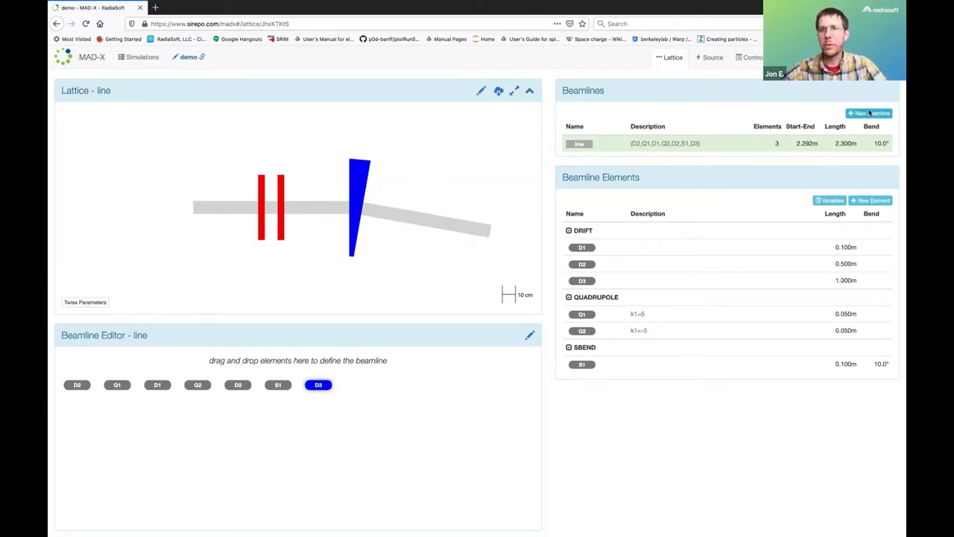
pyautogui.write('a')
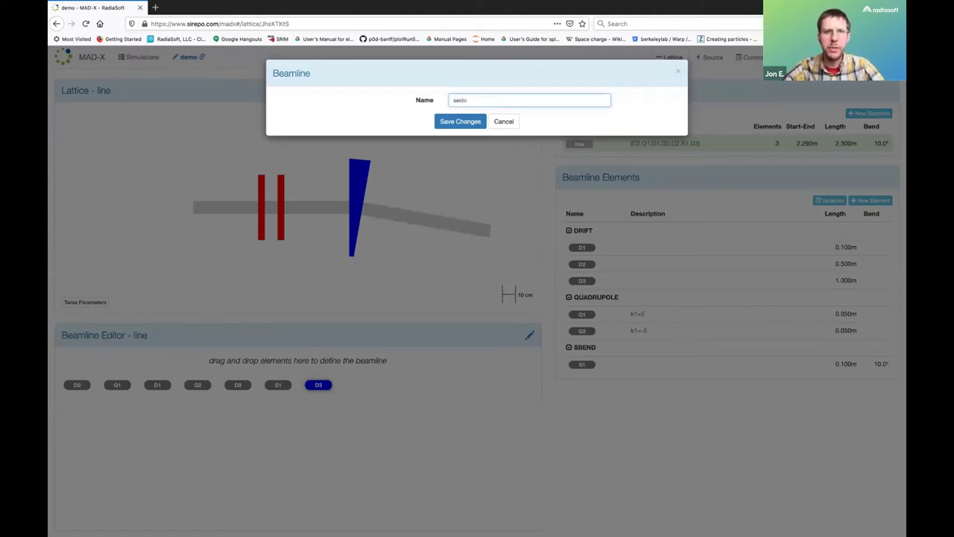
pyautogui.click(460, 122)
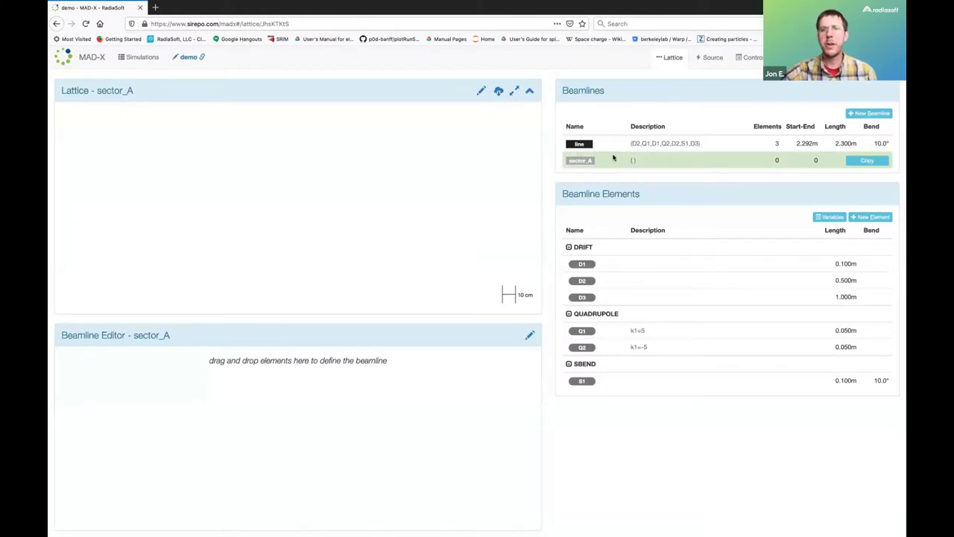
pyautogui.moveTo(579, 144)
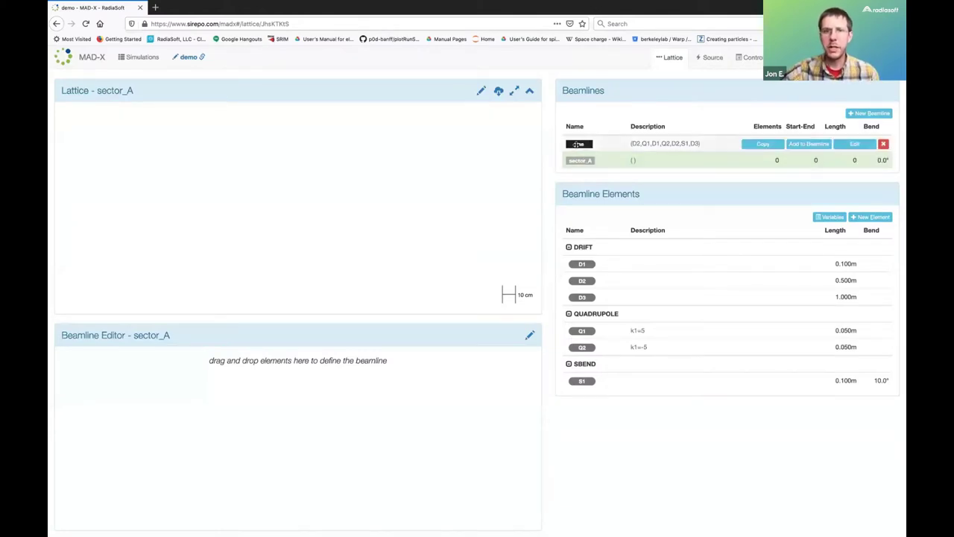
# Fill sector_A with six copies of line, giving 13.8 m and 60°.
pyautogui.moveTo(579, 144); pyautogui.dragTo(166, 378)
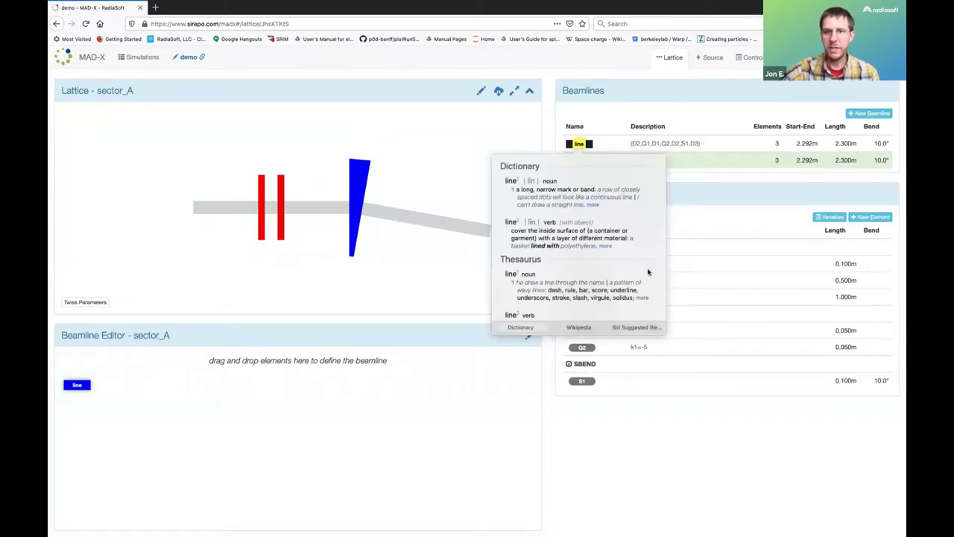
pyautogui.click(678, 244)
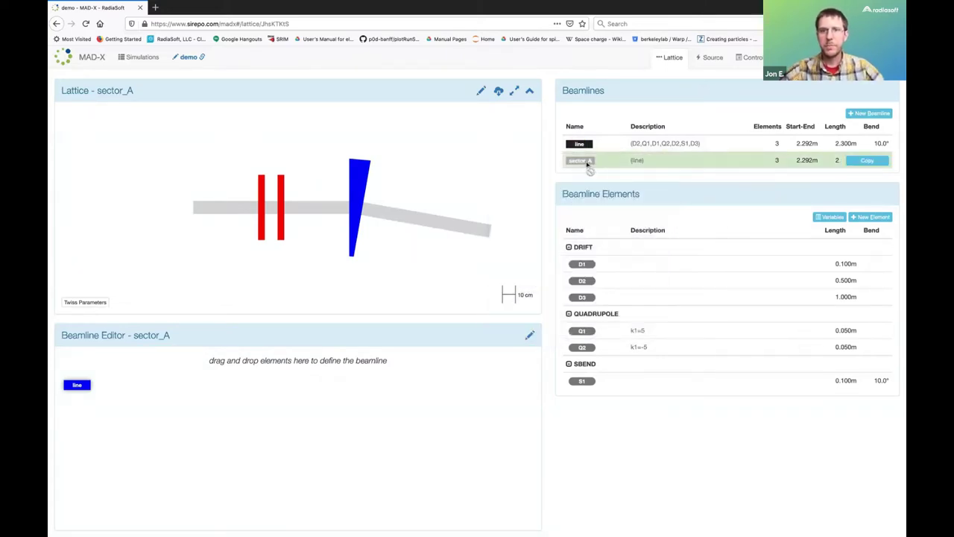
pyautogui.moveTo(579, 144)
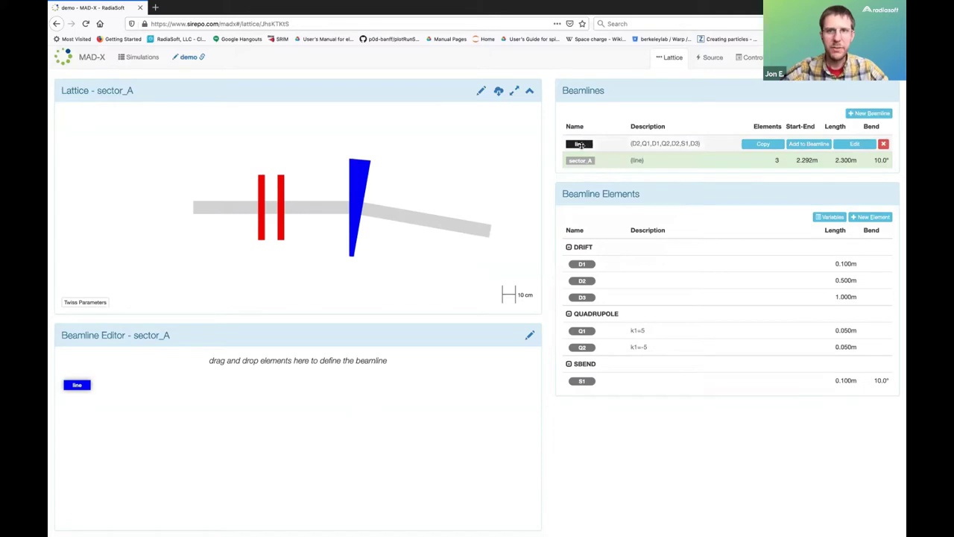
pyautogui.moveTo(570, 145); pyautogui.dragTo(119, 384)
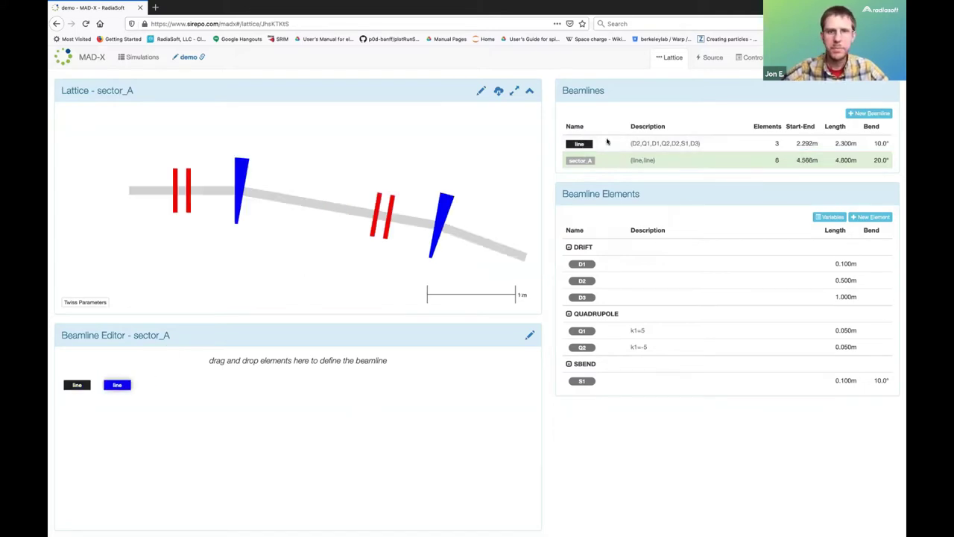
pyautogui.moveTo(577, 143); pyautogui.dragTo(168, 379)
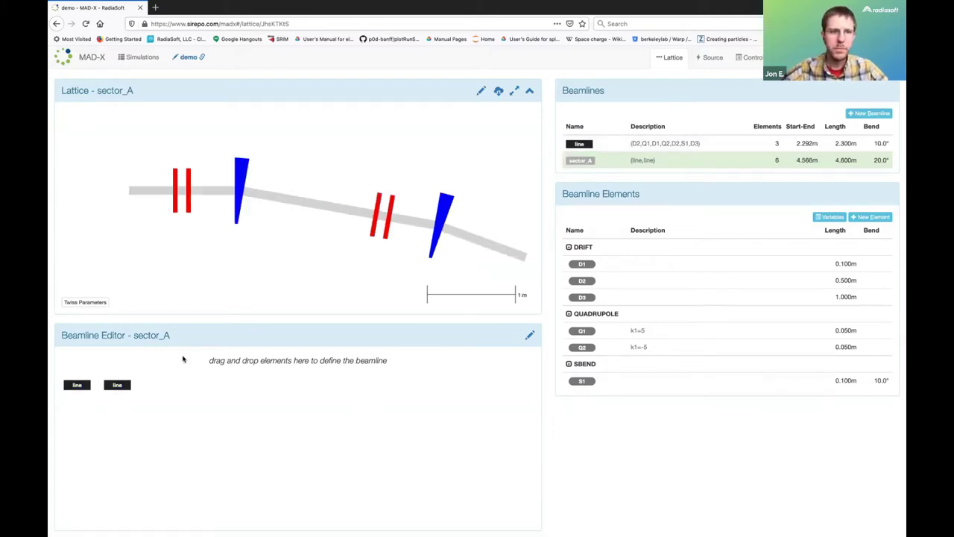
pyautogui.moveTo(579, 144); pyautogui.dragTo(197, 385)
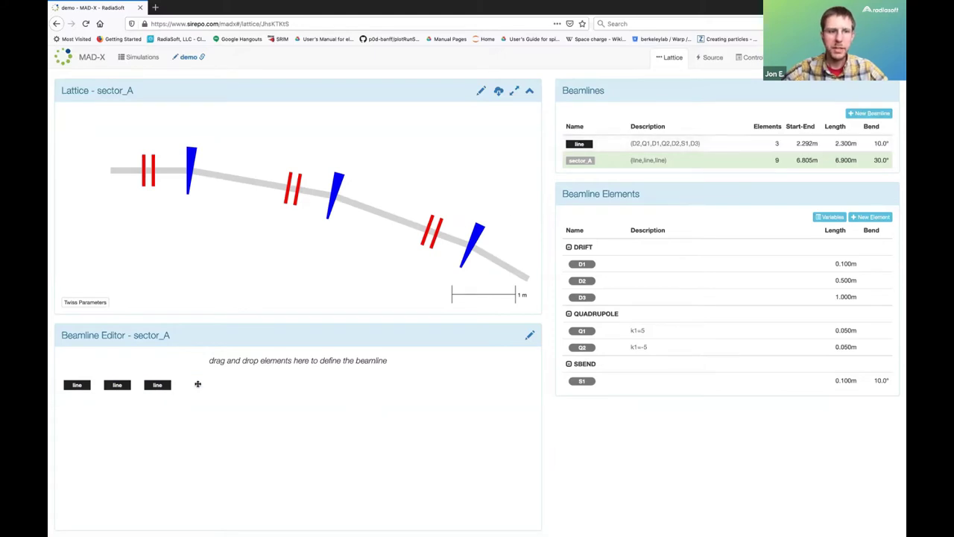
pyautogui.moveTo(581, 144)
pyautogui.mouseDown()
pyautogui.moveTo(231, 384)
pyautogui.moveTo(238, 385)
pyautogui.mouseUp()
pyautogui.moveTo(579, 144); pyautogui.dragTo(273, 389)
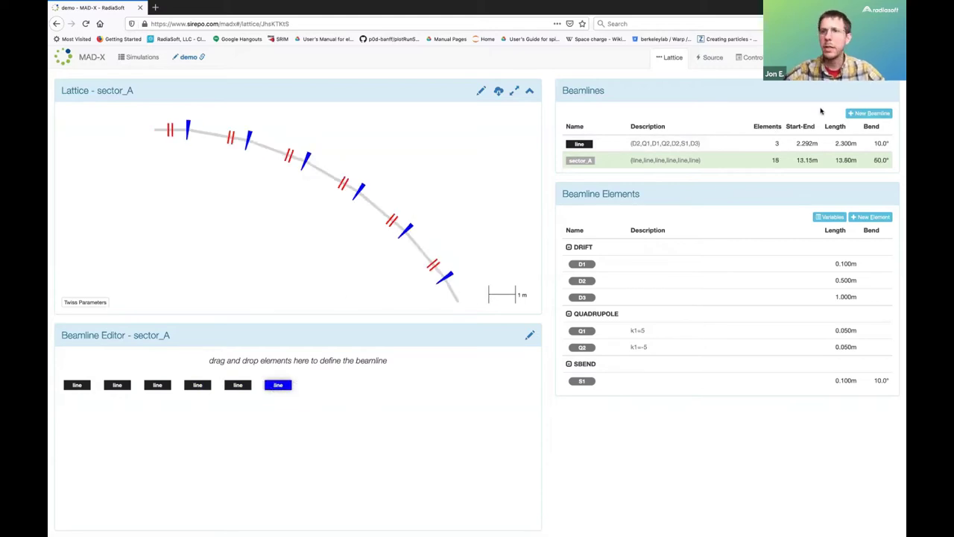
pyautogui.click(871, 116)
# Name the new beamline sector_B and fill it with six line cells.
pyautogui.write('sector_B')
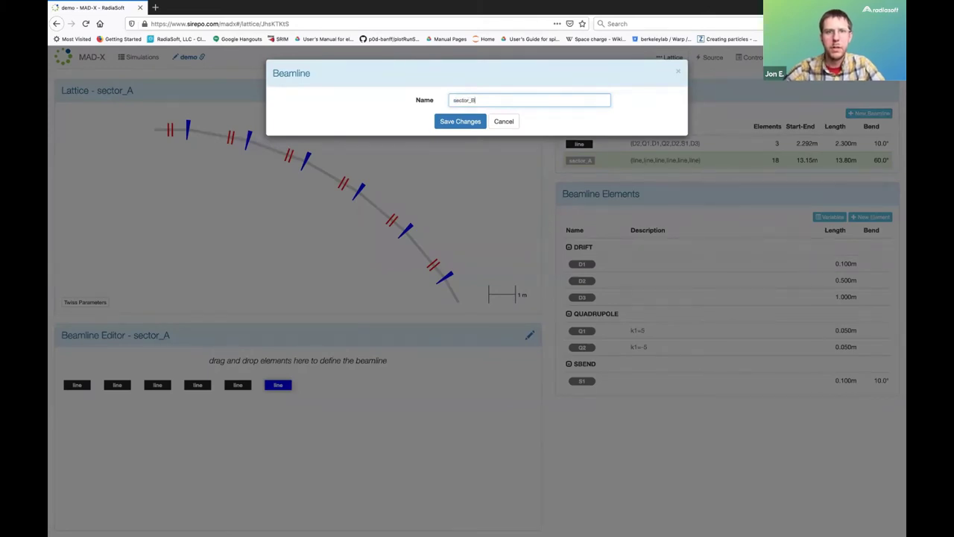
pyautogui.press('Return')
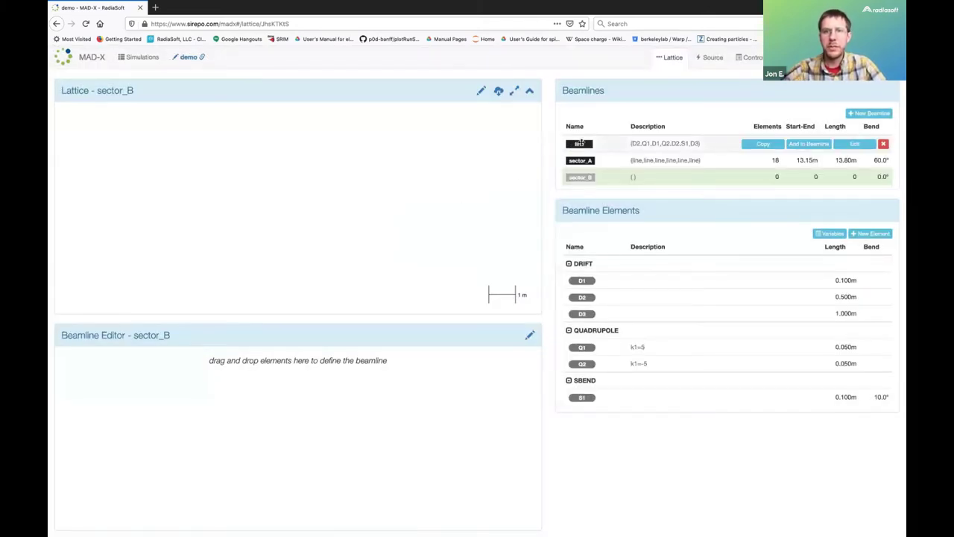
pyautogui.moveTo(580, 143); pyautogui.dragTo(77, 384)
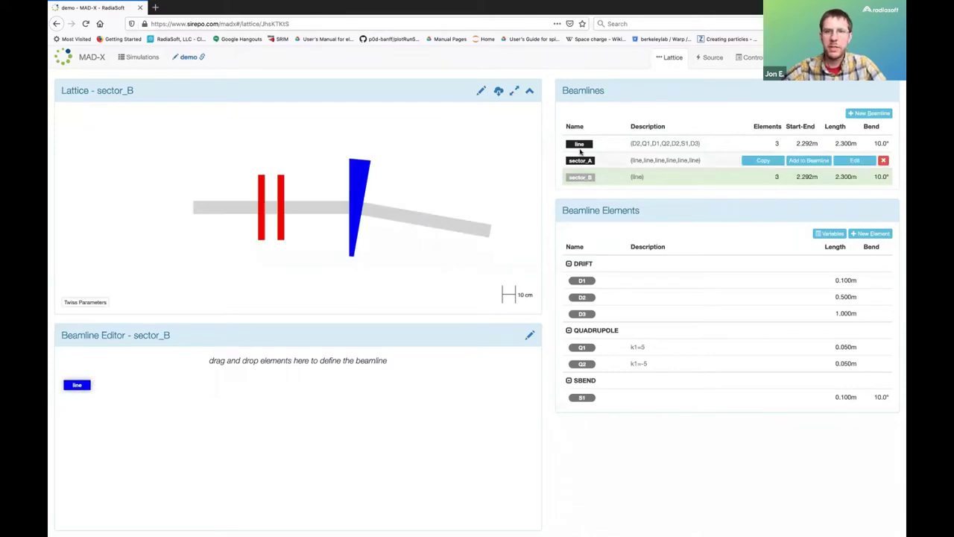
pyautogui.moveTo(580, 143); pyautogui.dragTo(115, 386)
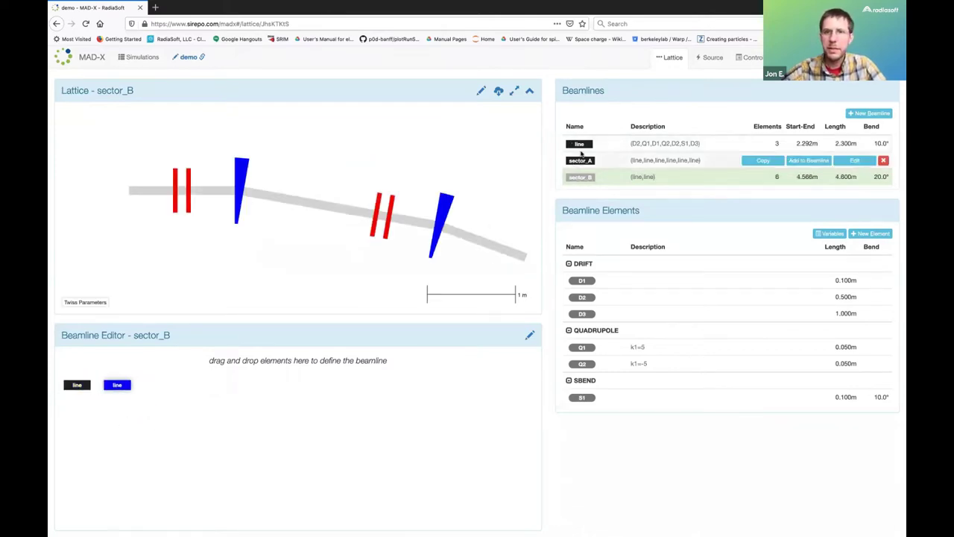
pyautogui.moveTo(579, 143); pyautogui.dragTo(143, 380)
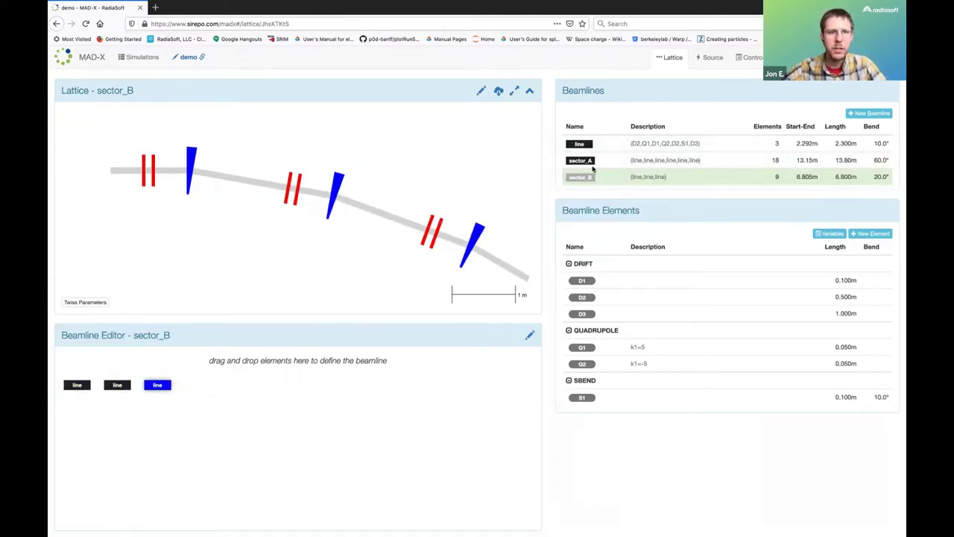
pyautogui.moveTo(579, 143); pyautogui.dragTo(196, 384)
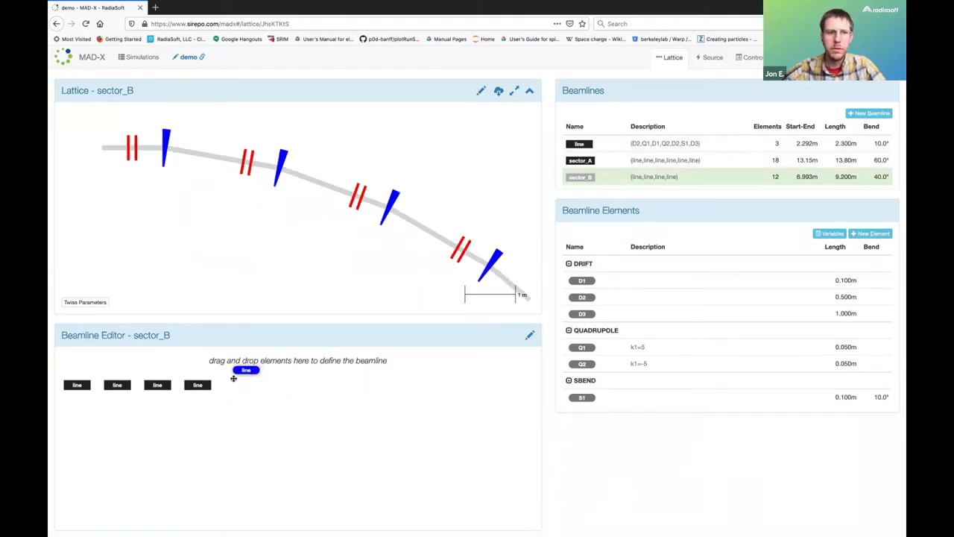
pyautogui.moveTo(581, 145); pyautogui.dragTo(239, 382)
pyautogui.moveTo(579, 144); pyautogui.dragTo(294, 389)
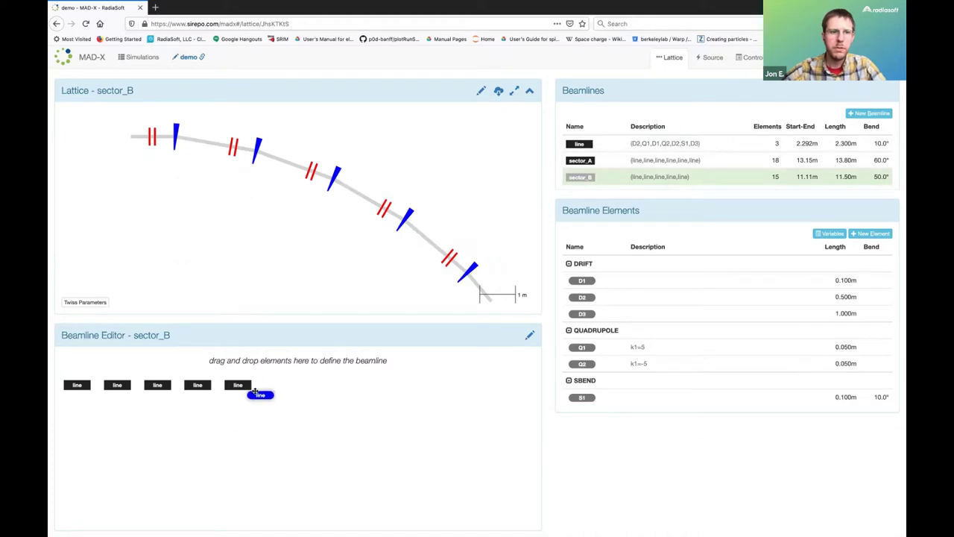
pyautogui.click(865, 116)
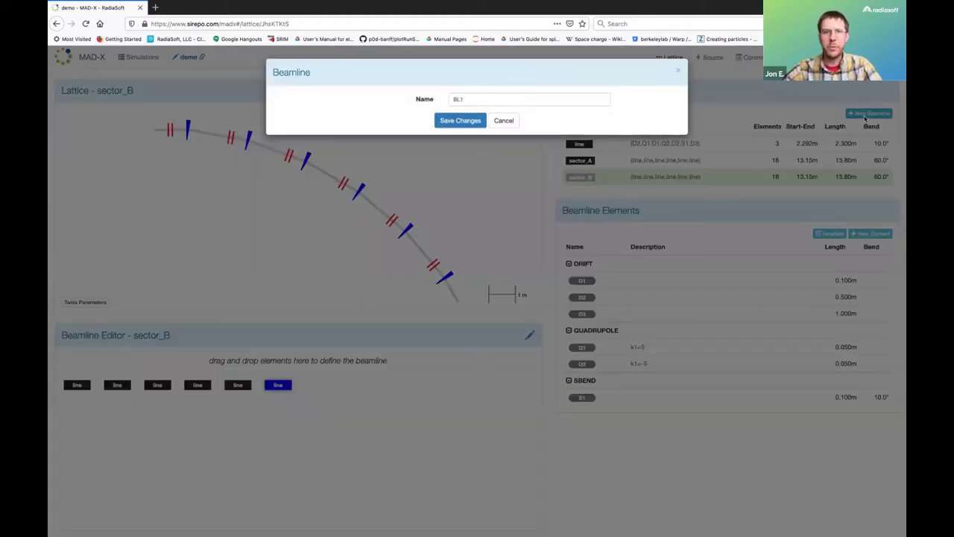
# Save beamline ring and fill it with sector_A, B, B, B, A, B (82.8 m).
pyautogui.press('Return')
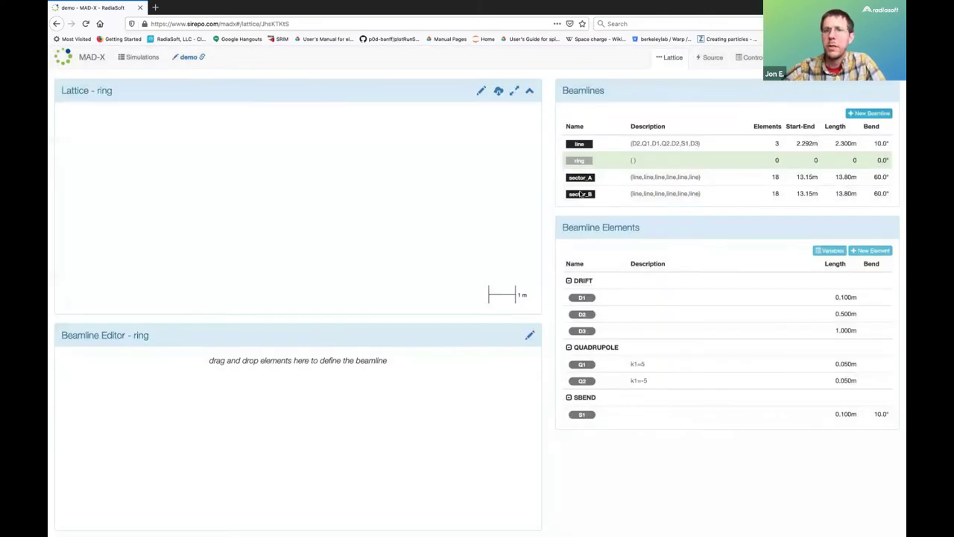
pyautogui.moveTo(581, 178); pyautogui.dragTo(79, 382)
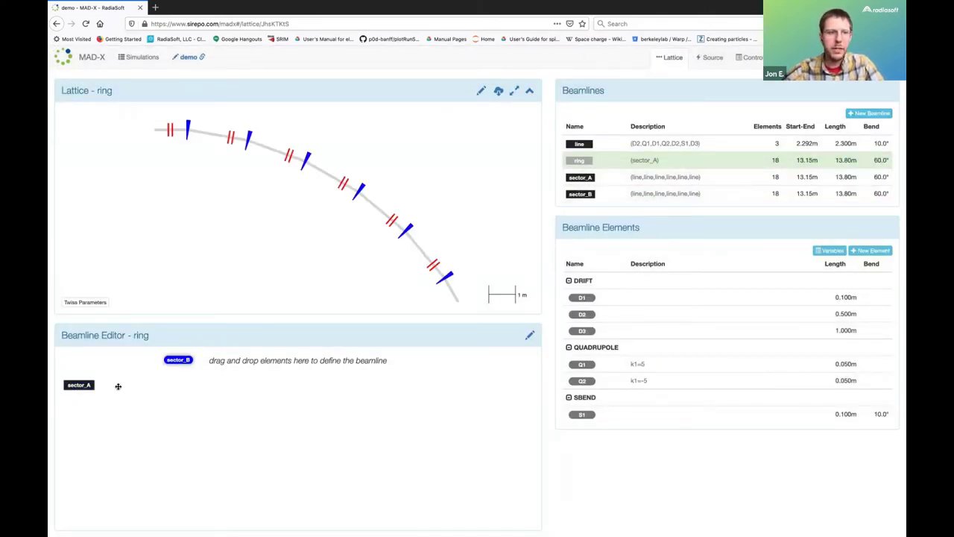
pyautogui.moveTo(579, 194); pyautogui.dragTo(123, 384)
pyautogui.moveTo(579, 194); pyautogui.dragTo(178, 385)
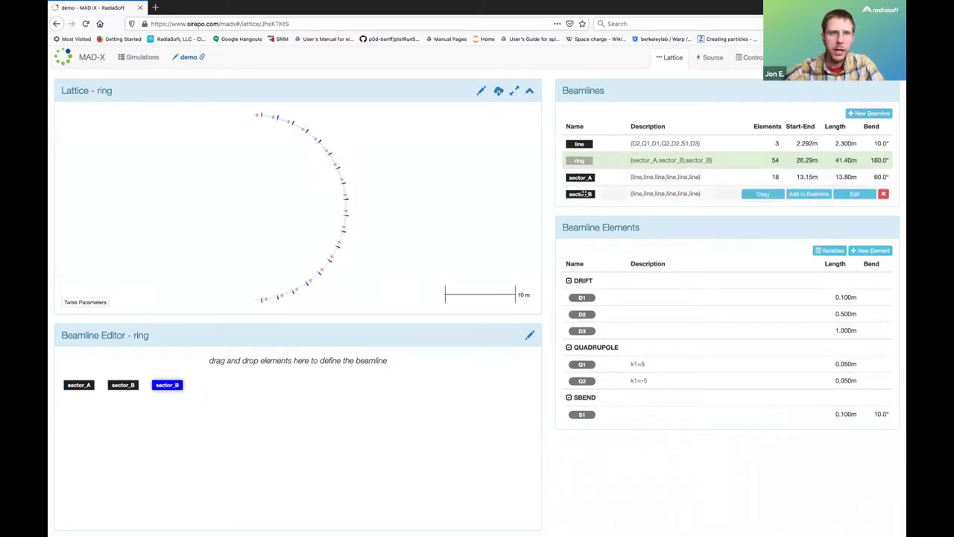
pyautogui.moveTo(585, 195); pyautogui.dragTo(211, 385)
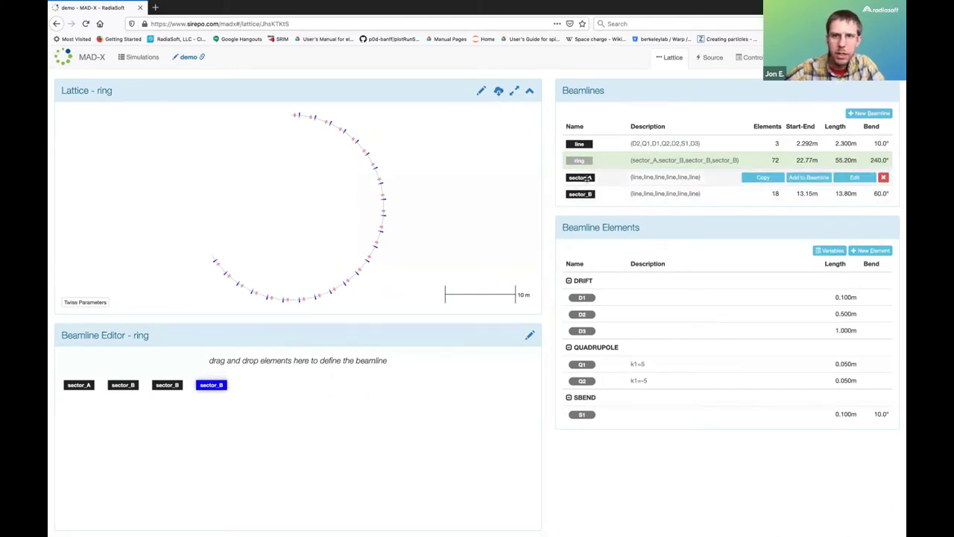
pyautogui.moveTo(581, 178)
pyautogui.mouseDown()
pyautogui.moveTo(169, 404)
pyautogui.moveTo(261, 385)
pyautogui.mouseUp()
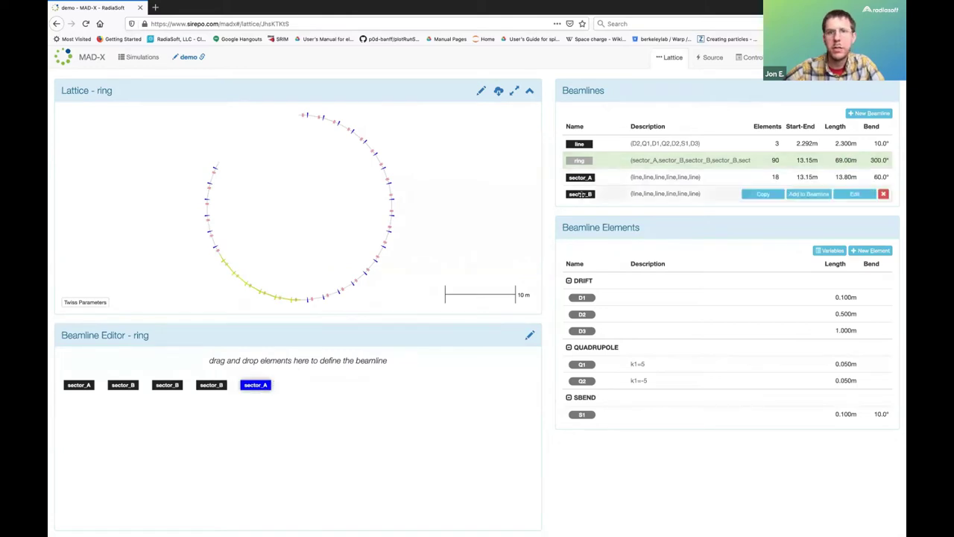
pyautogui.moveTo(581, 194)
pyautogui.mouseDown()
pyautogui.moveTo(375, 346)
pyautogui.moveTo(300, 384)
pyautogui.mouseUp()
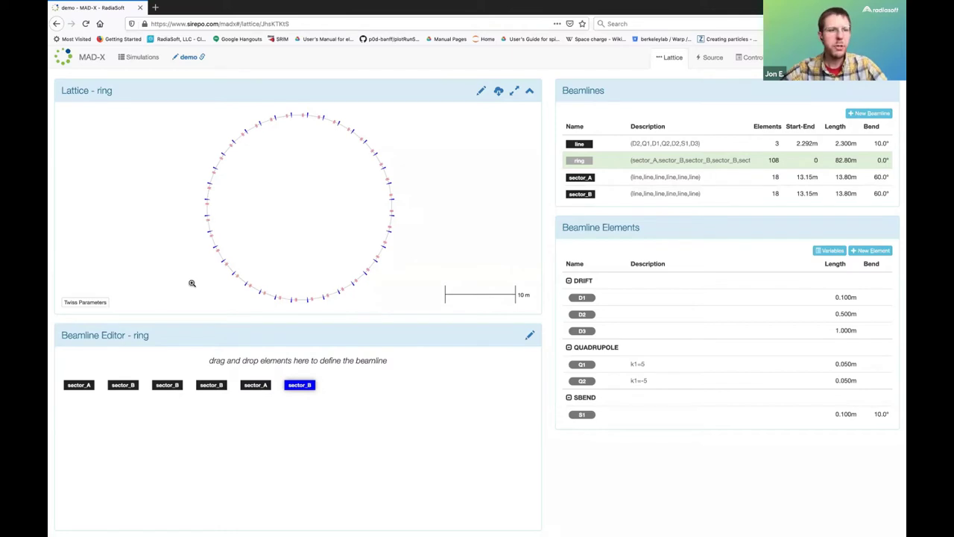
pyautogui.click(92, 303)
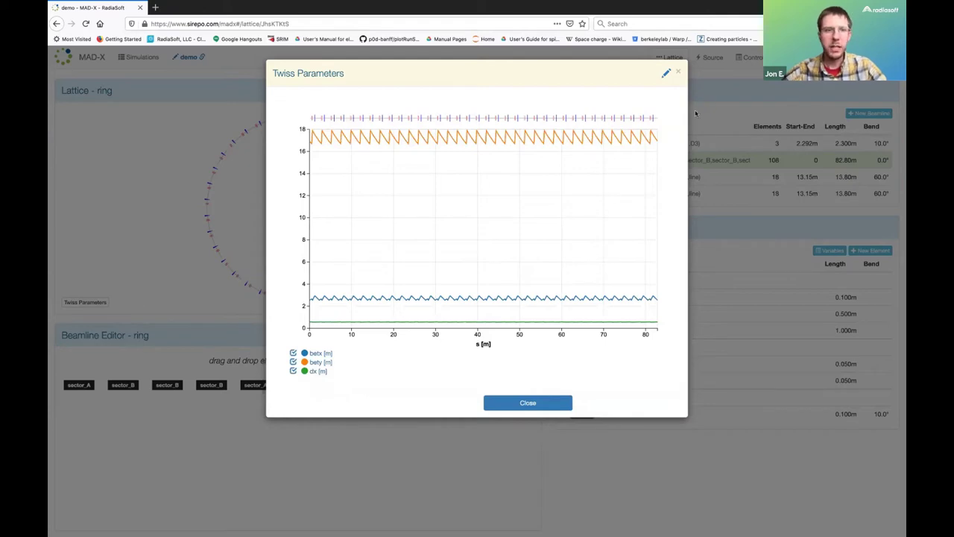
pyautogui.click(677, 73)
pyautogui.moveTo(655, 177)
pyautogui.write('bump')
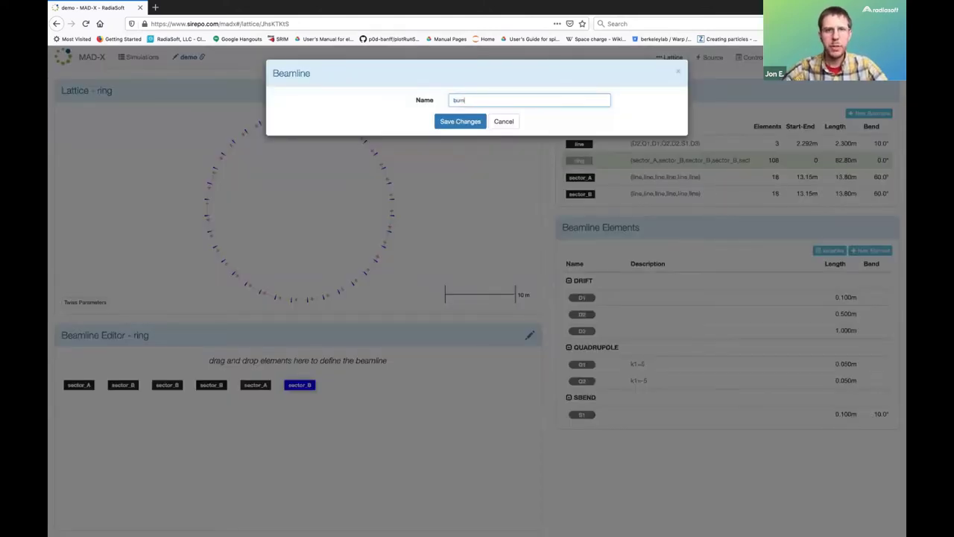
# Save the empty bump beamline and add kicker K1, 0.01 m long with HKICK 0.01.
pyautogui.press('Return')
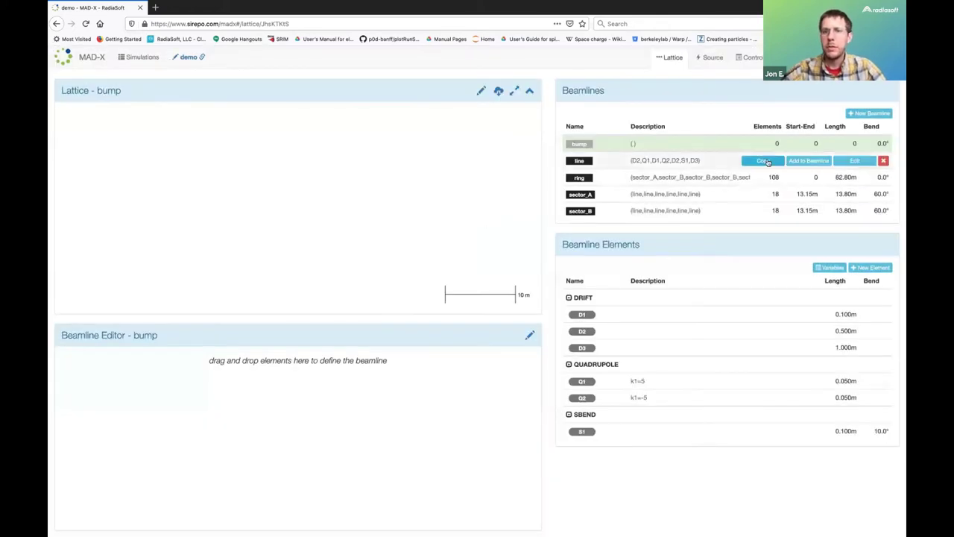
pyautogui.click(869, 268)
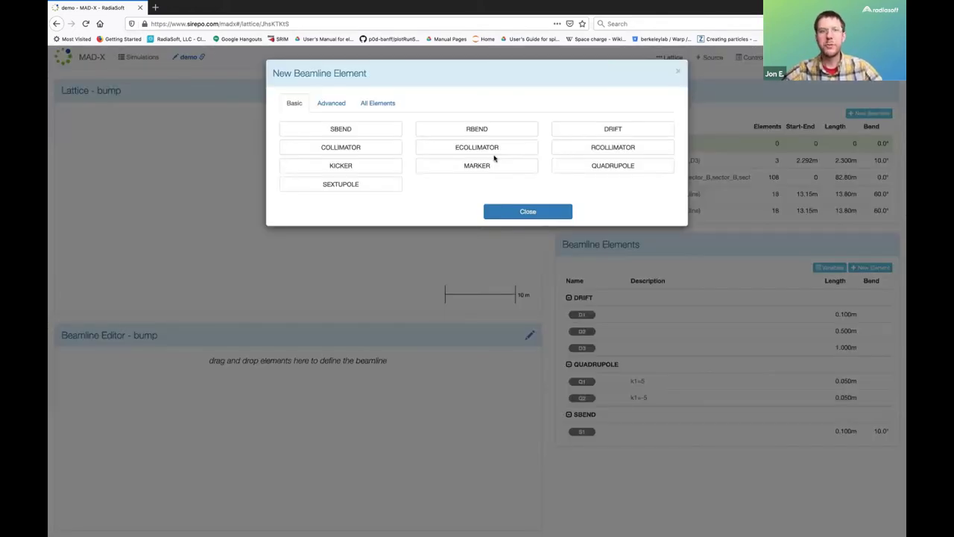
pyautogui.click(380, 165)
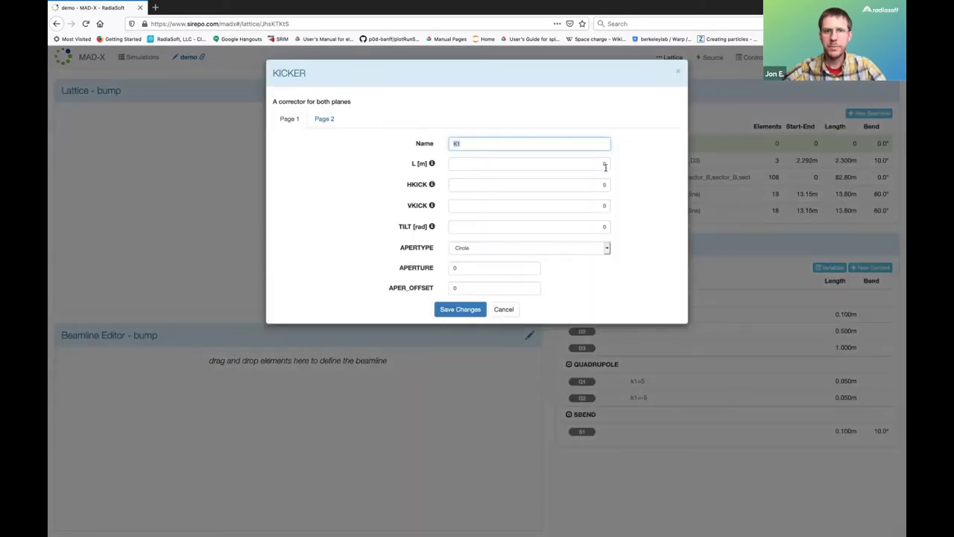
pyautogui.click(602, 163)
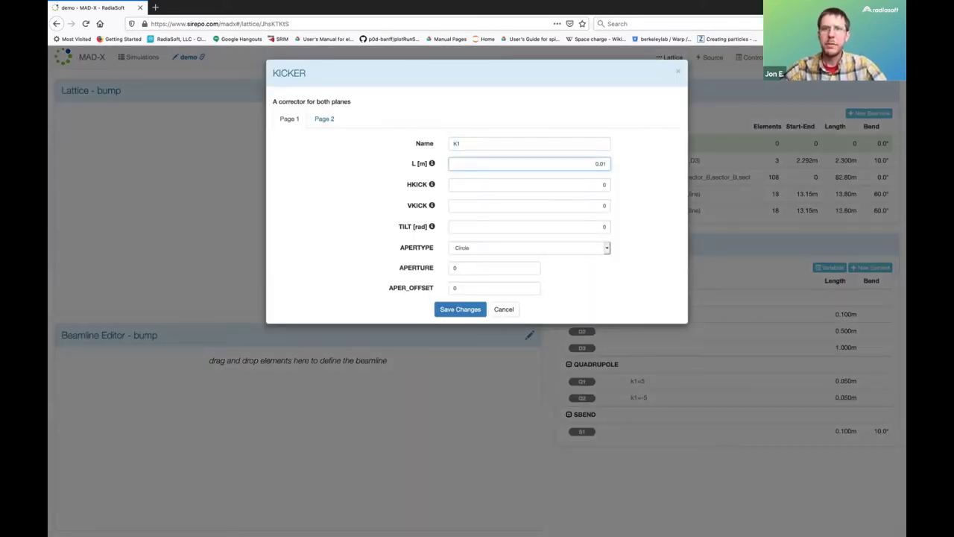
pyautogui.click(607, 184)
pyautogui.press('BackSpace')
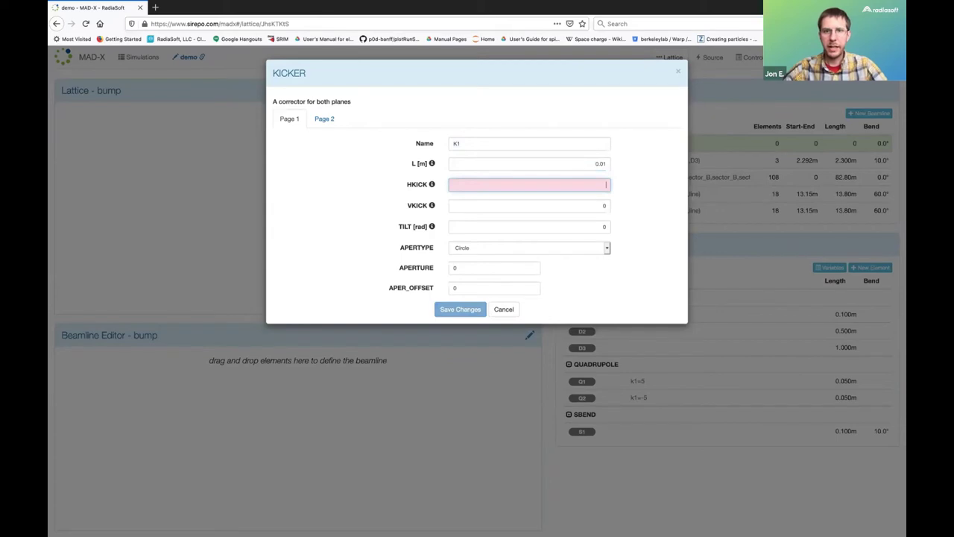
pyautogui.write('0.01')
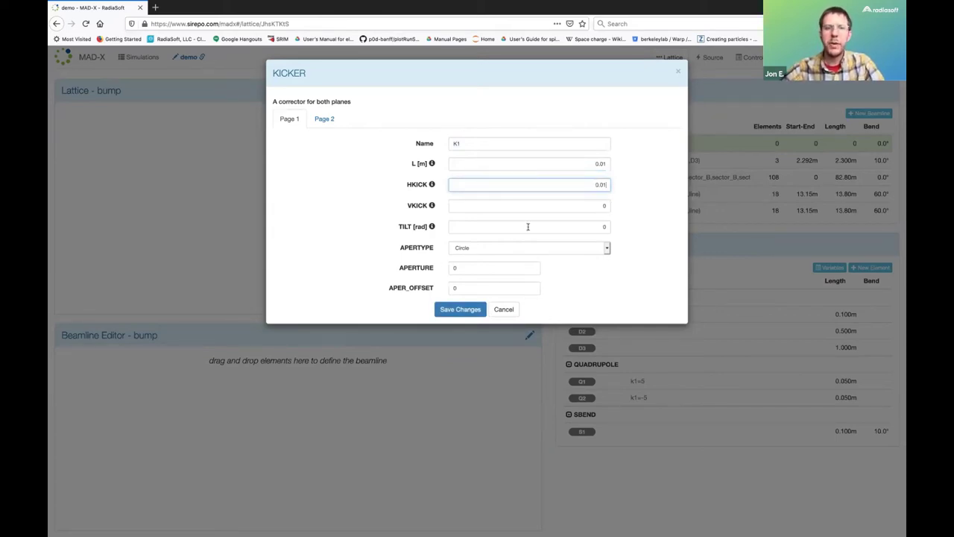
pyautogui.click(450, 314)
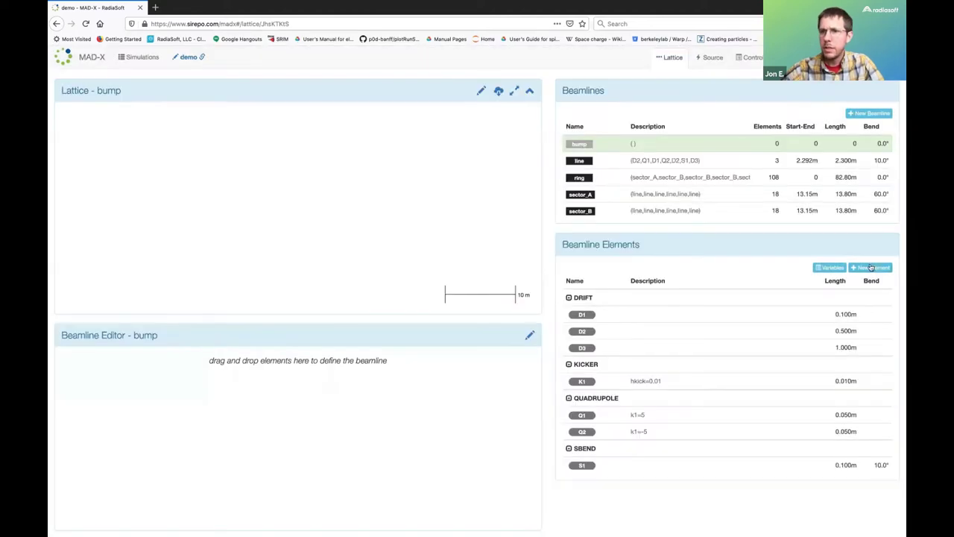
# Add kicker K2, 0.01 m long with HKICK -0.01.
pyautogui.click(866, 267)
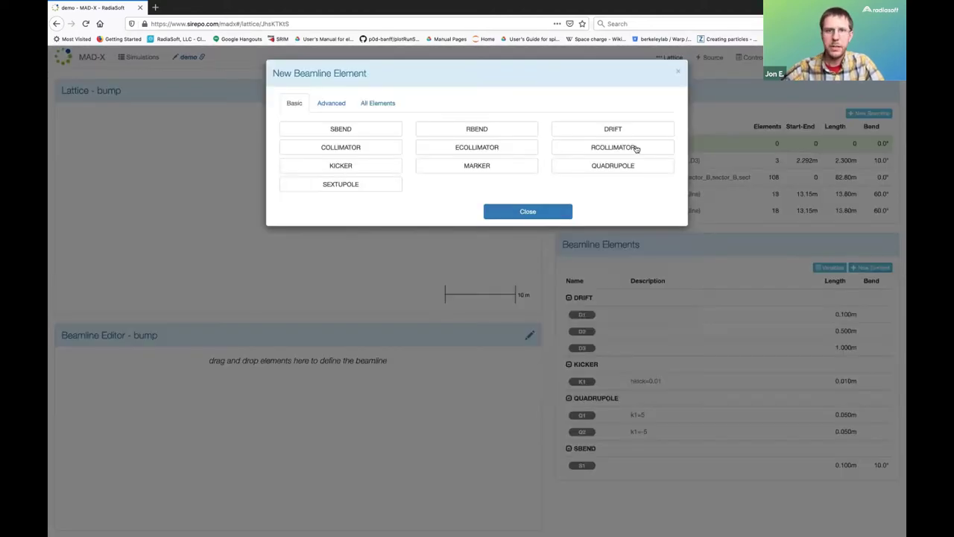
pyautogui.click(334, 162)
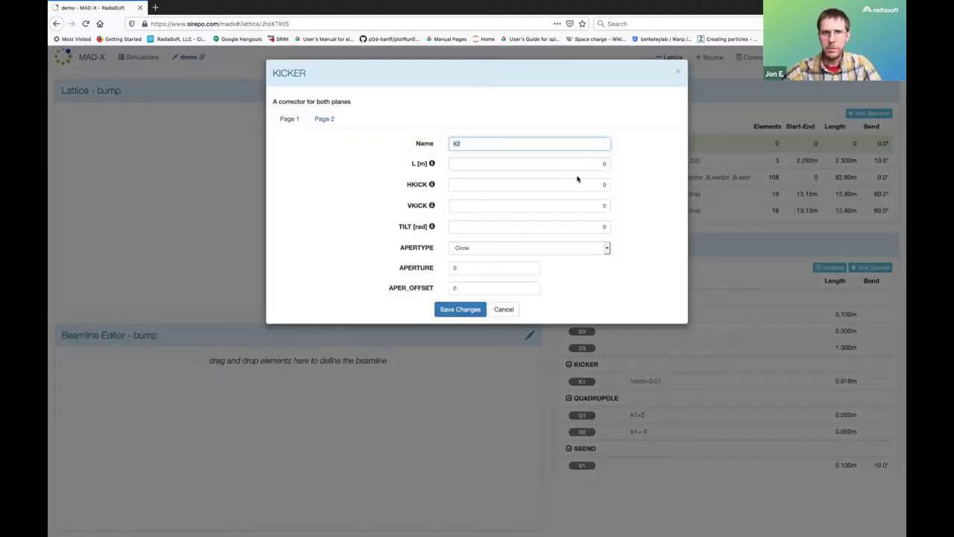
pyautogui.click(605, 163)
pyautogui.write('.01')
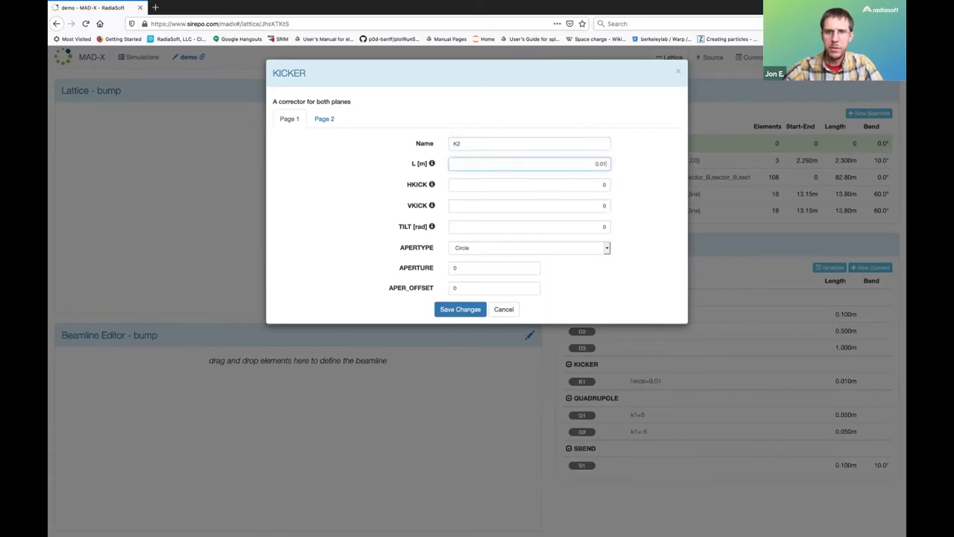
pyautogui.click(605, 183)
pyautogui.write('-0.01')
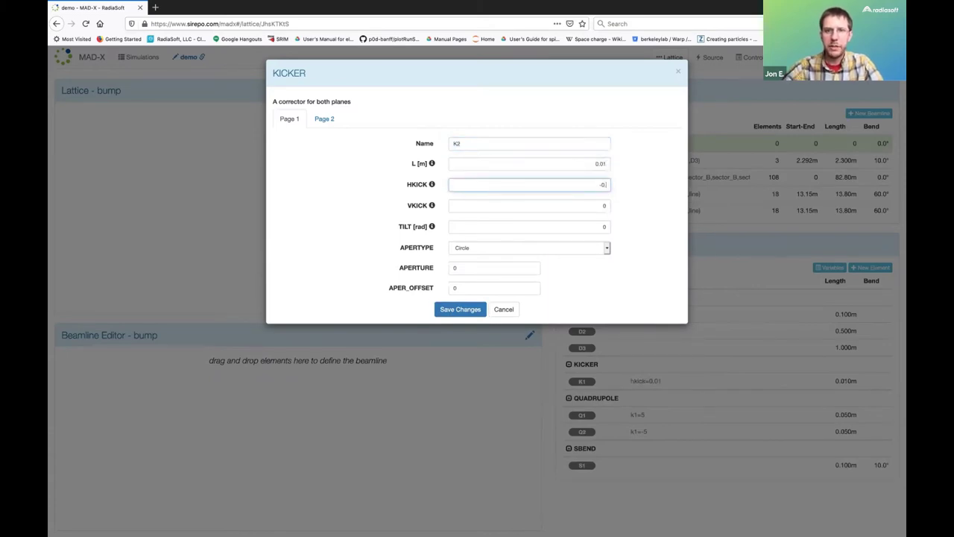
pyautogui.click(452, 310)
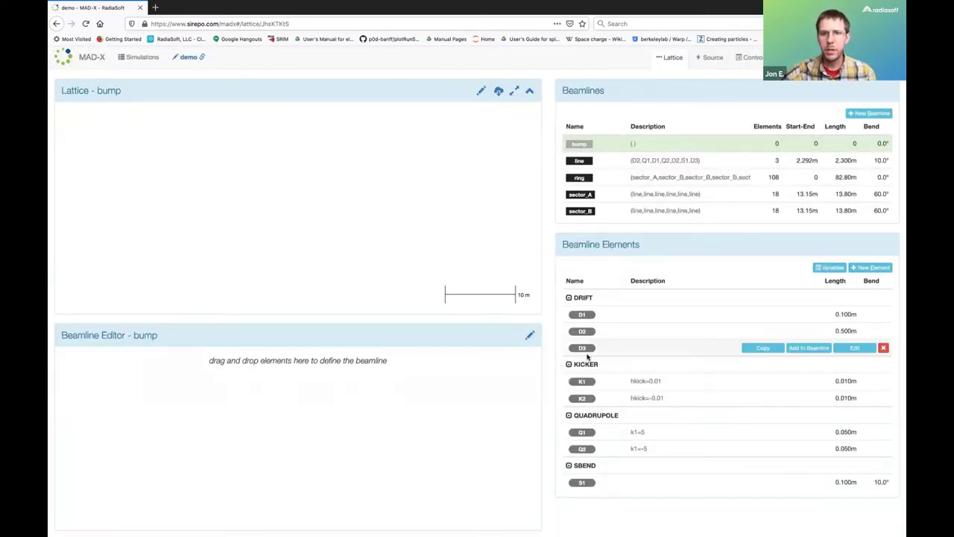
pyautogui.moveTo(582, 314)
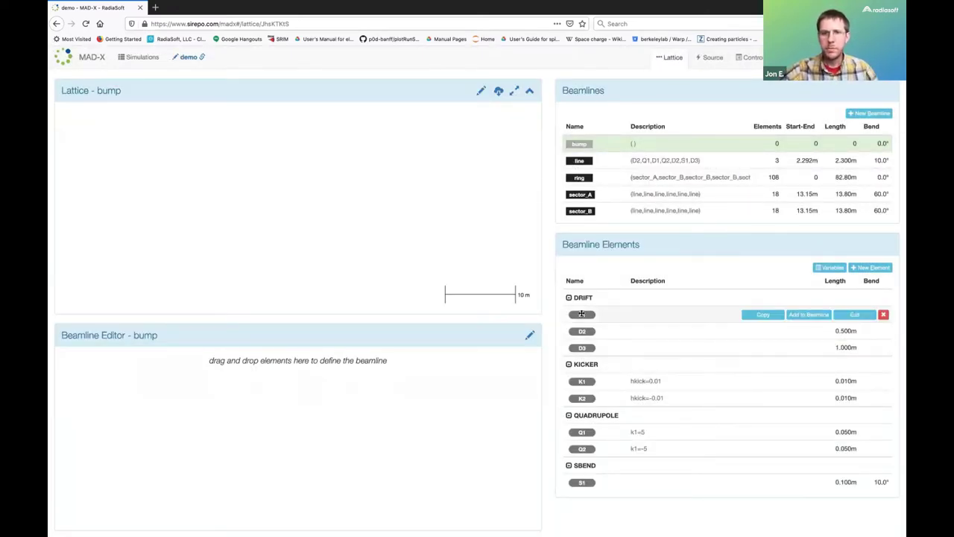
# Start the bump beamline with D2, removing the stray D1.
pyautogui.moveTo(582, 314); pyautogui.dragTo(128, 396)
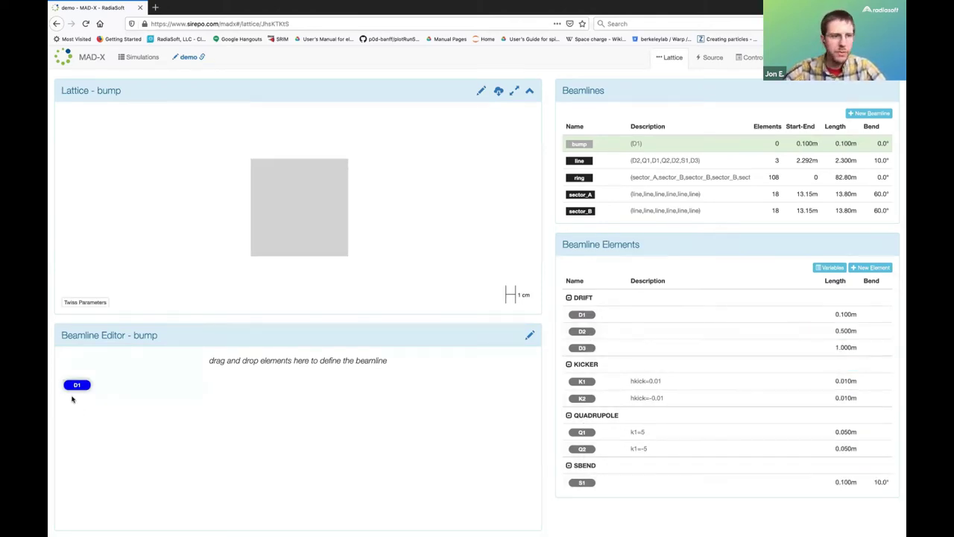
pyautogui.moveTo(572, 331)
pyautogui.mouseDown()
pyautogui.moveTo(116, 385)
pyautogui.moveTo(51, 406)
pyautogui.mouseUp()
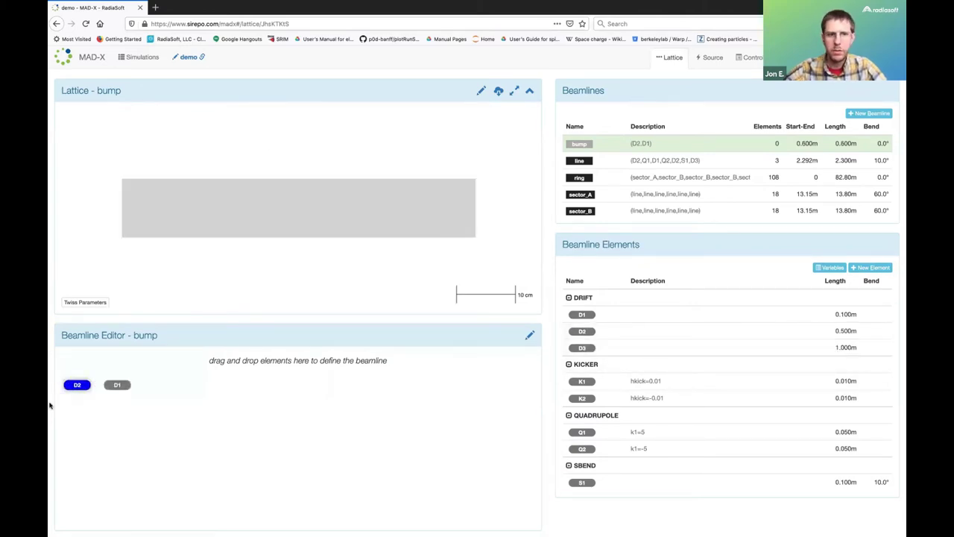
pyautogui.click(117, 384)
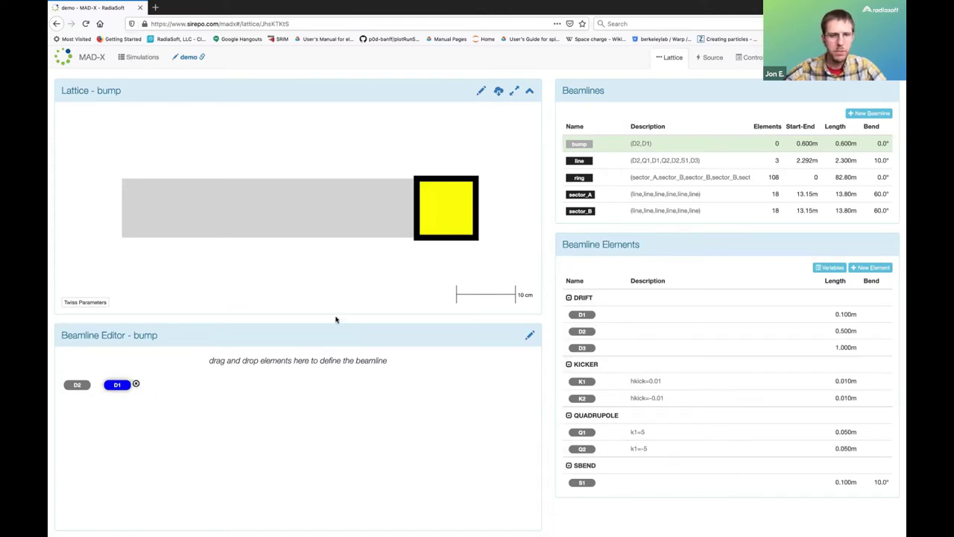
pyautogui.press('Delete')
pyautogui.click(523, 117)
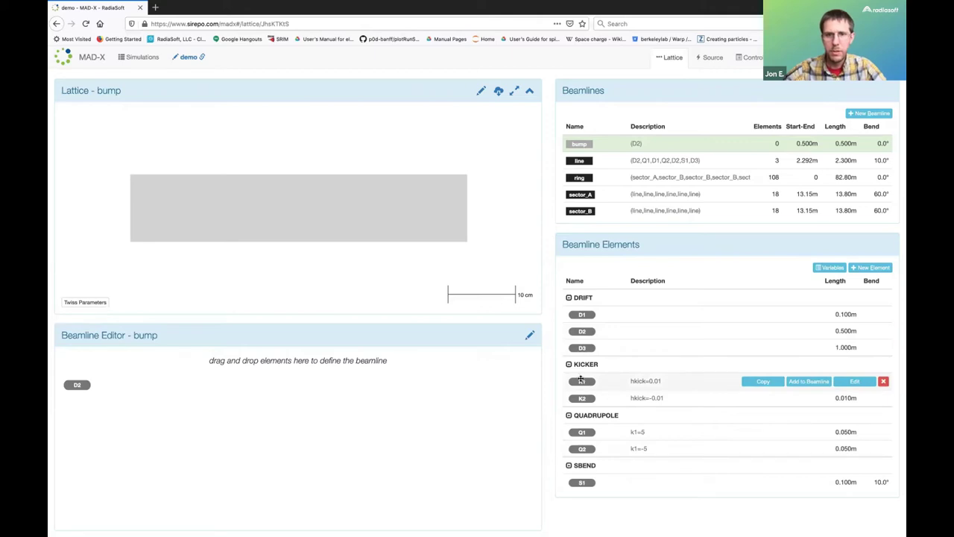
# Append K1, D1, K2, D2, K2, D1, K1, D2 after the leading D2.
pyautogui.moveTo(568, 381); pyautogui.dragTo(119, 385)
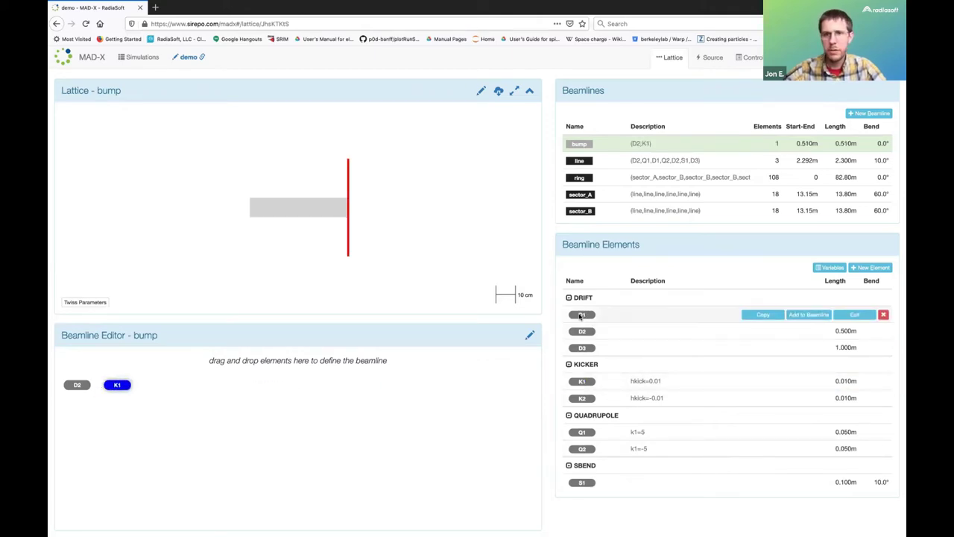
pyautogui.moveTo(579, 313); pyautogui.dragTo(159, 385)
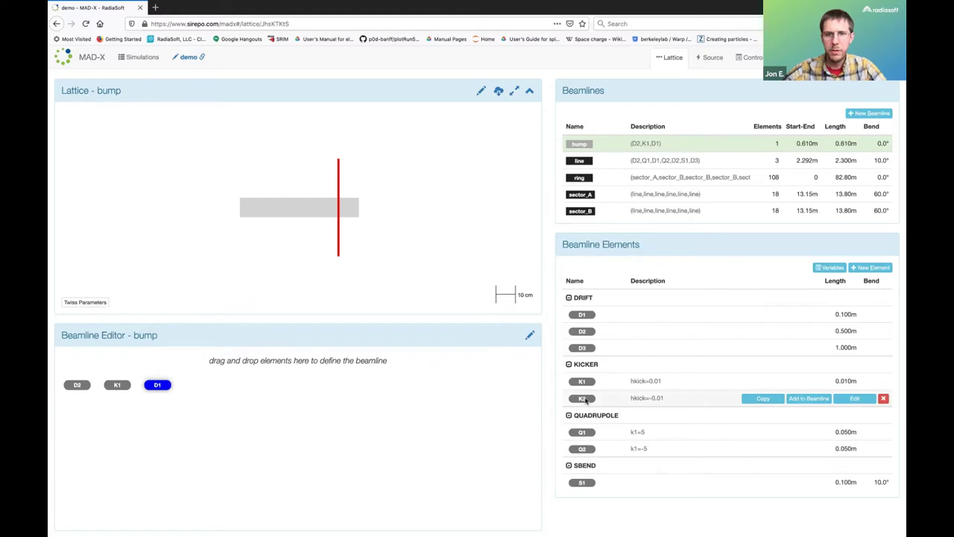
pyautogui.moveTo(580, 398); pyautogui.dragTo(197, 385)
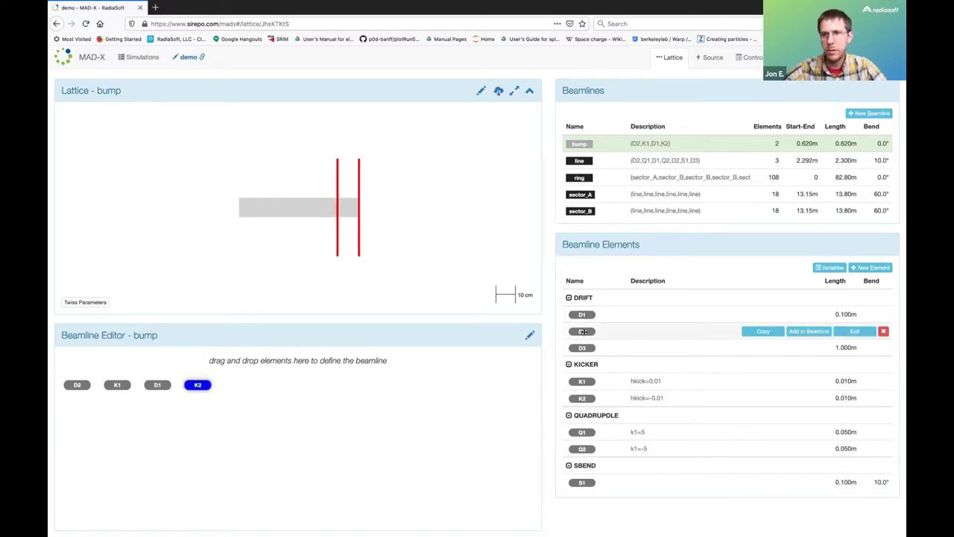
pyautogui.moveTo(436, 368); pyautogui.dragTo(240, 387)
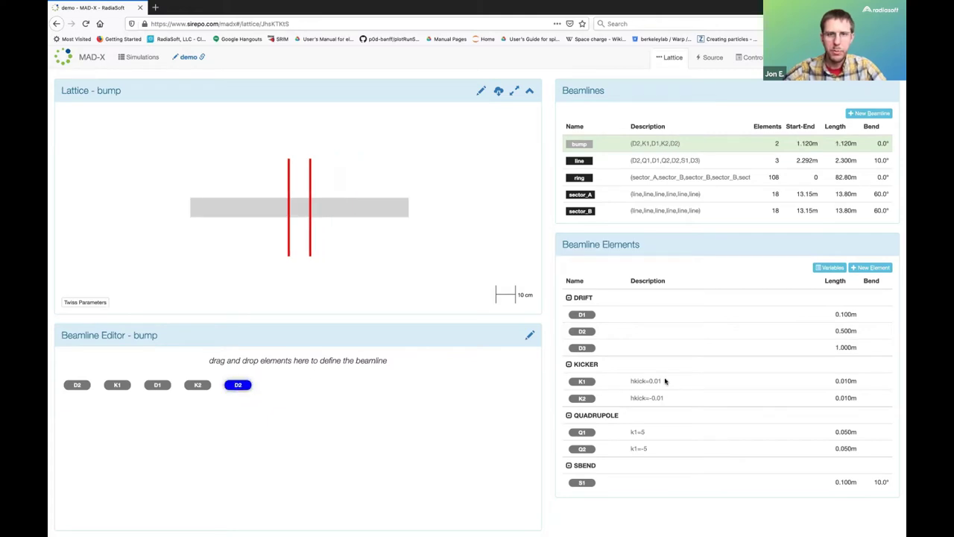
pyautogui.moveTo(582, 397); pyautogui.dragTo(281, 386)
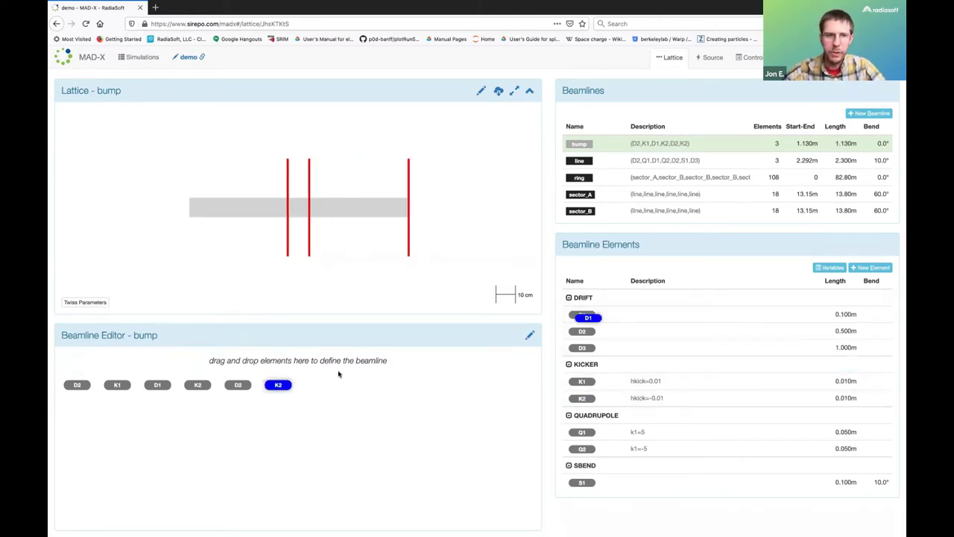
pyautogui.moveTo(582, 314); pyautogui.dragTo(318, 384)
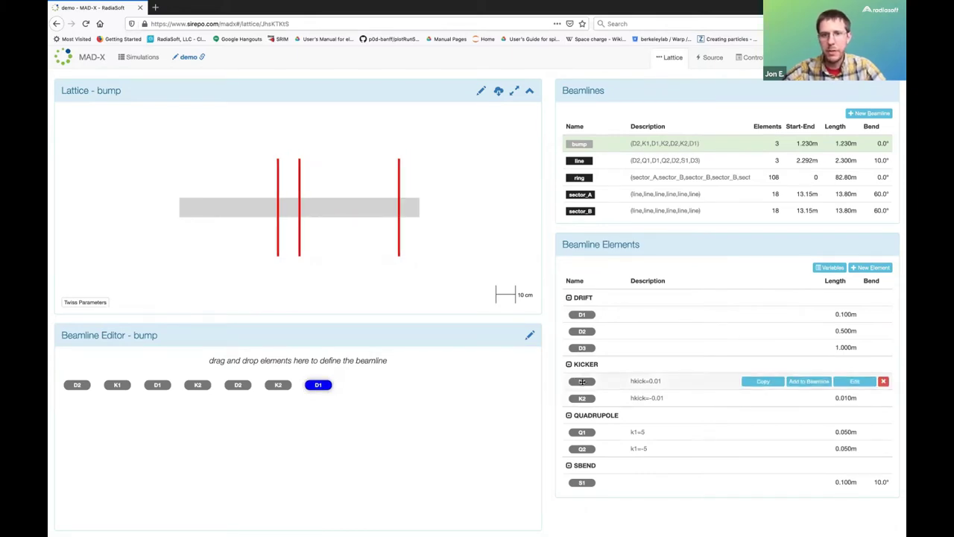
pyautogui.moveTo(582, 381); pyautogui.dragTo(358, 385)
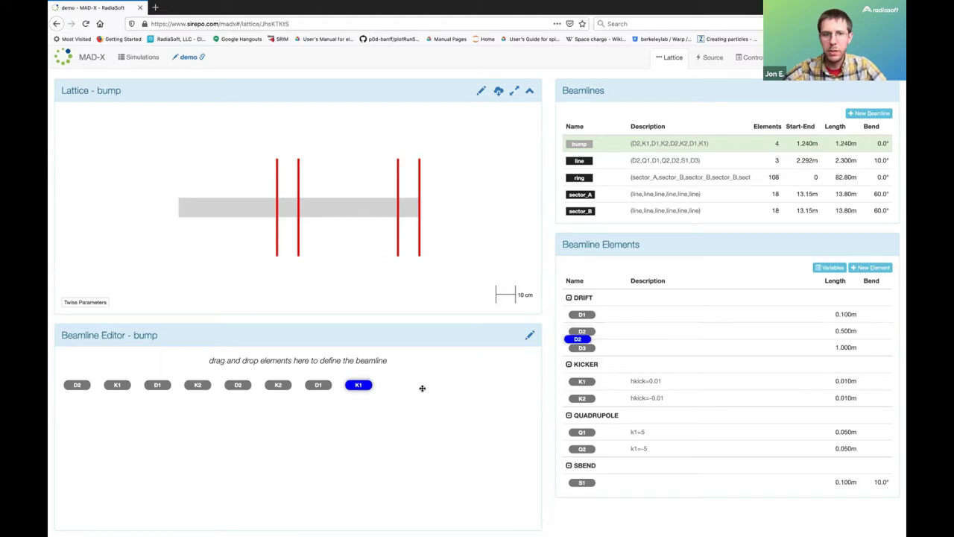
pyautogui.moveTo(582, 331); pyautogui.dragTo(412, 384)
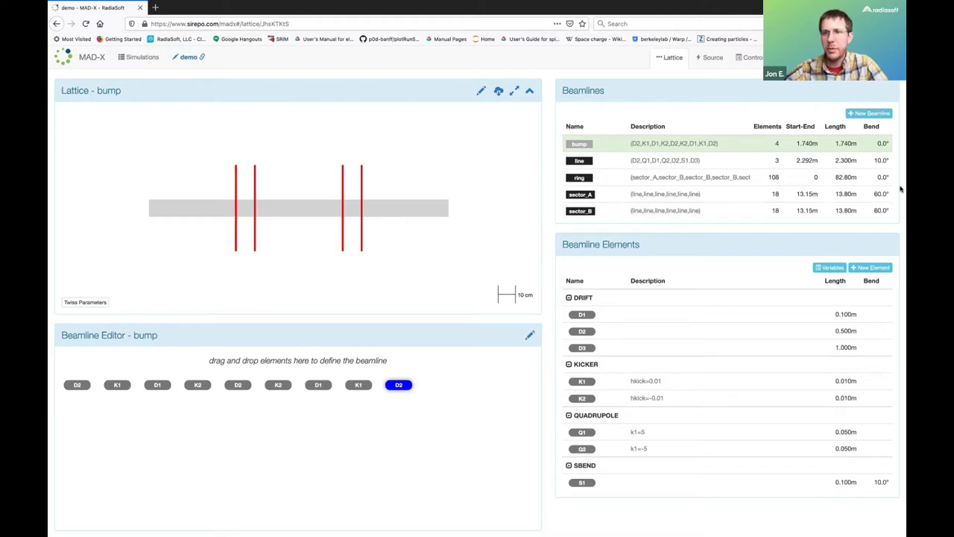
# Drop the bump beamline into sector_B after its third line, then show the ring beamline.
pyautogui.click(854, 211)
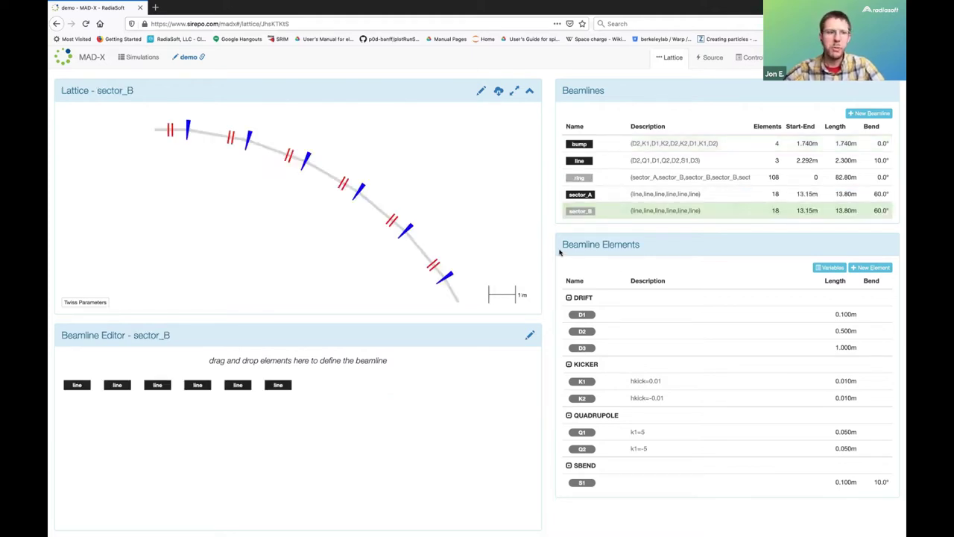
pyautogui.moveTo(582, 143)
pyautogui.mouseDown()
pyautogui.moveTo(515, 161)
pyautogui.moveTo(218, 368)
pyautogui.mouseUp()
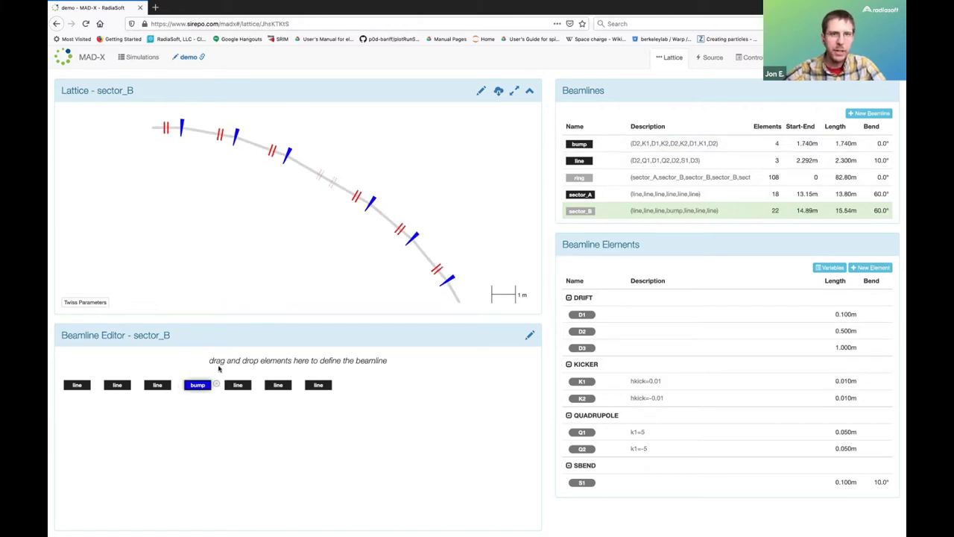
pyautogui.moveTo(745, 177)
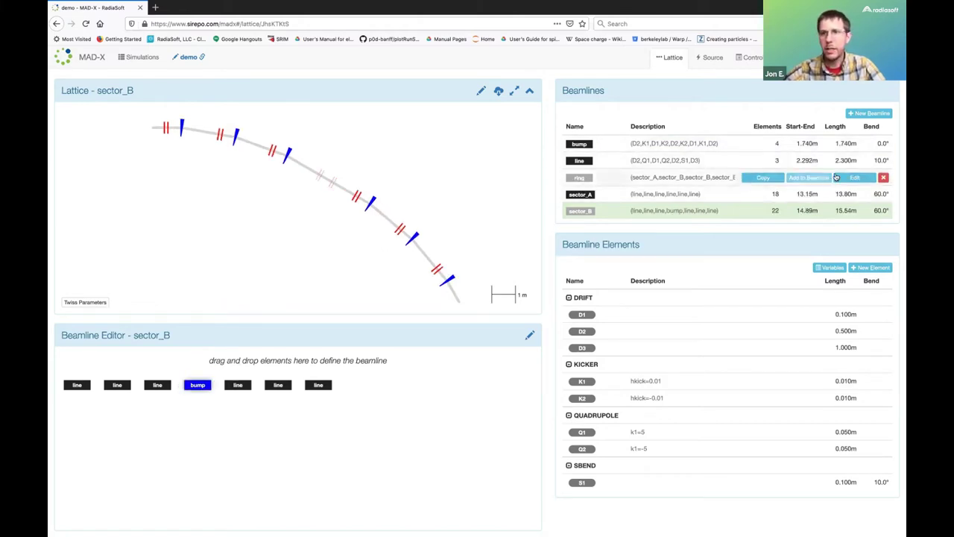
pyautogui.click(849, 178)
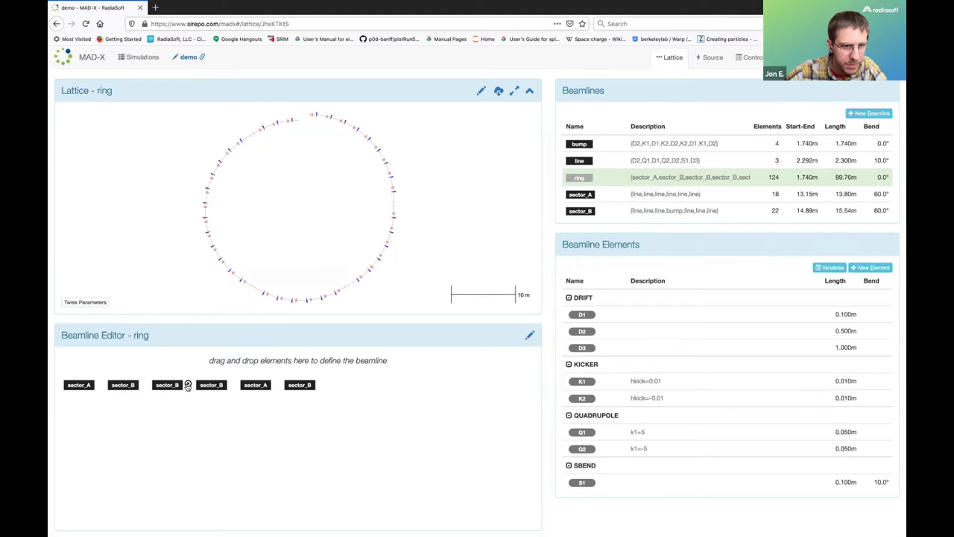
# Swap the ring's third sector_B for sector_A.
pyautogui.click(188, 385)
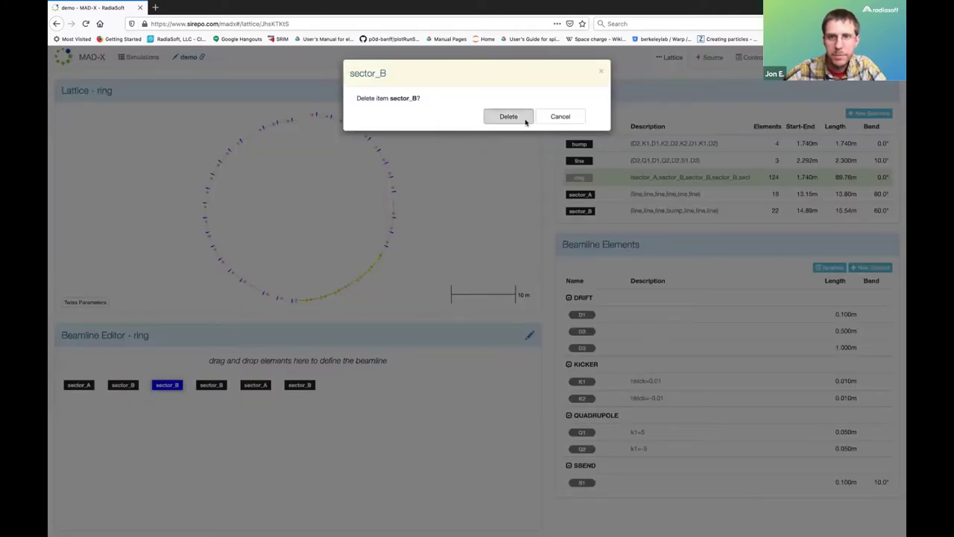
pyautogui.click(523, 115)
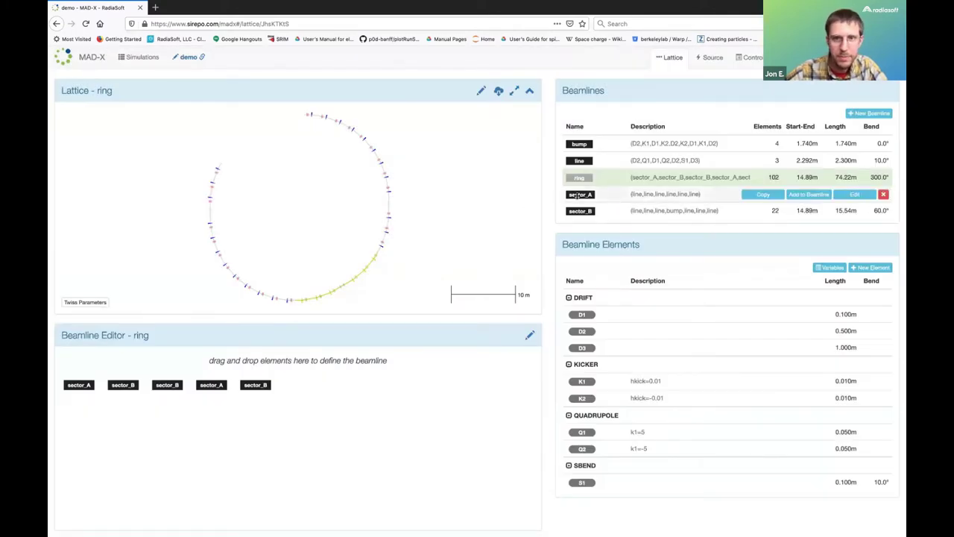
pyautogui.moveTo(578, 195); pyautogui.dragTo(171, 382)
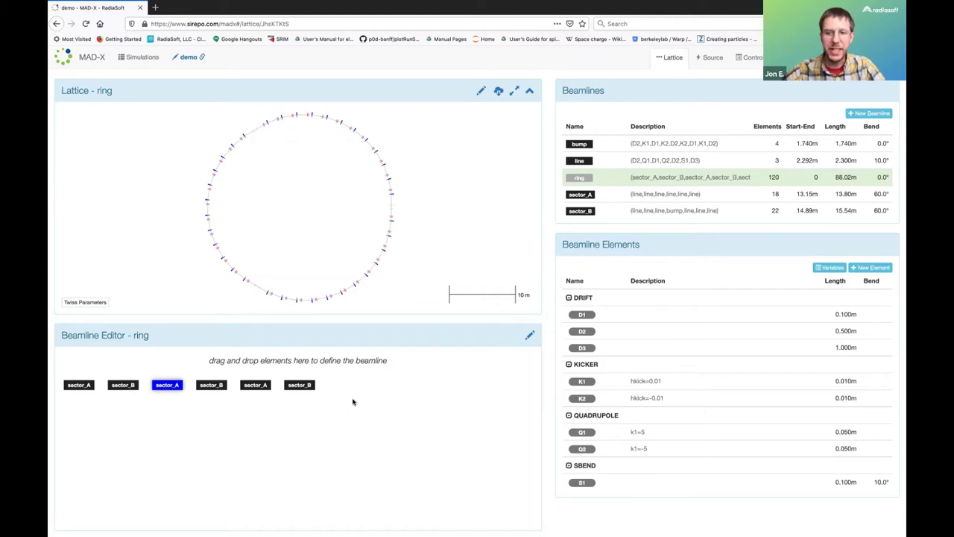
pyautogui.moveTo(167, 385)
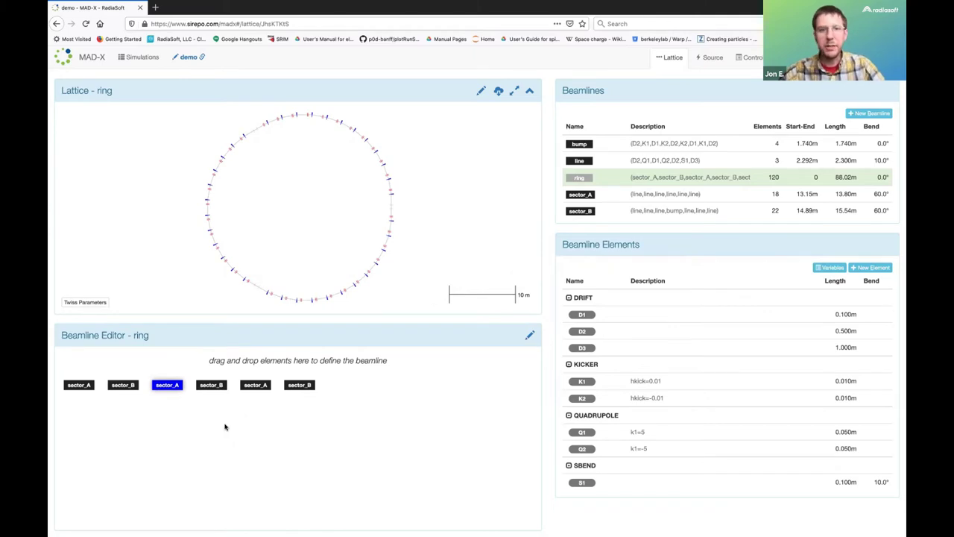
pyautogui.click(85, 303)
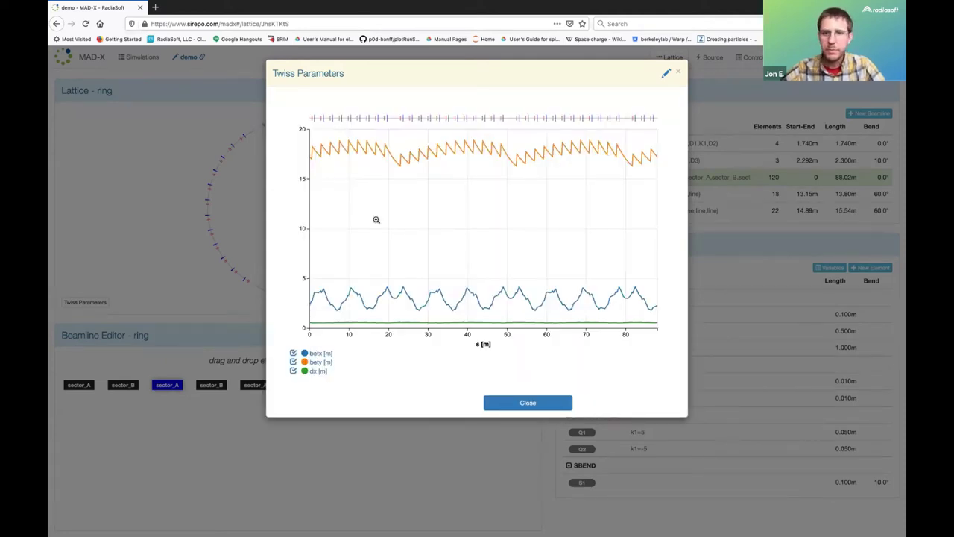
pyautogui.click(679, 74)
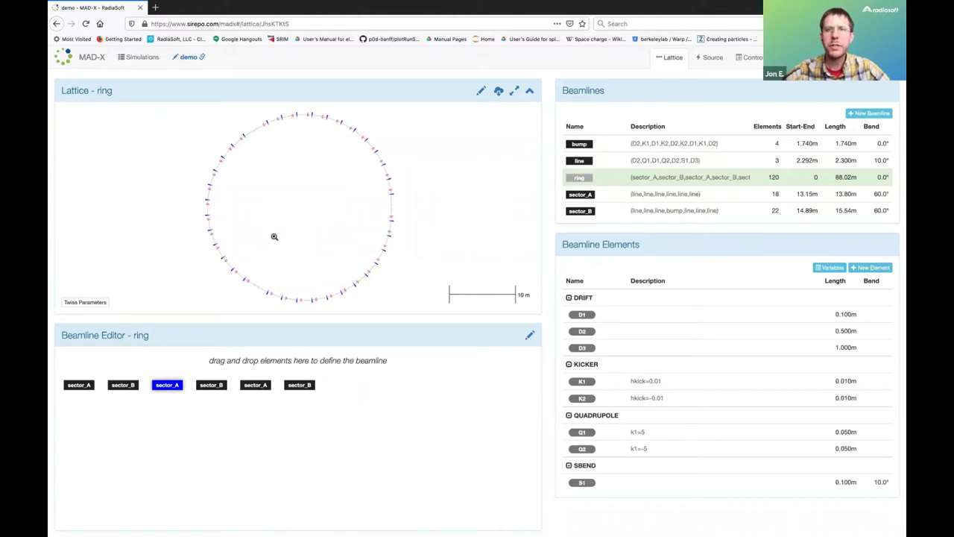
# Define the bunch beam by gamma instead of energy, with gamma 100.
pyautogui.click(713, 60)
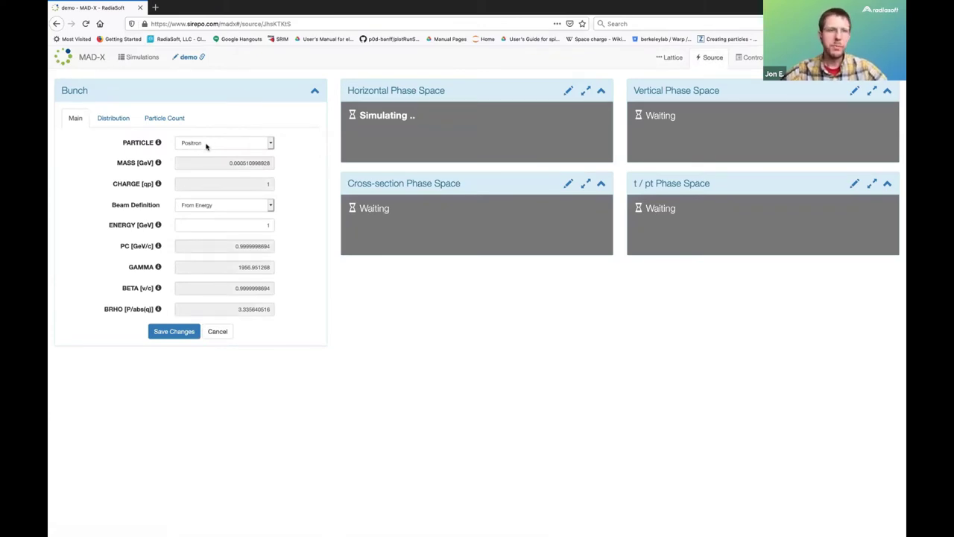
pyautogui.click(206, 146)
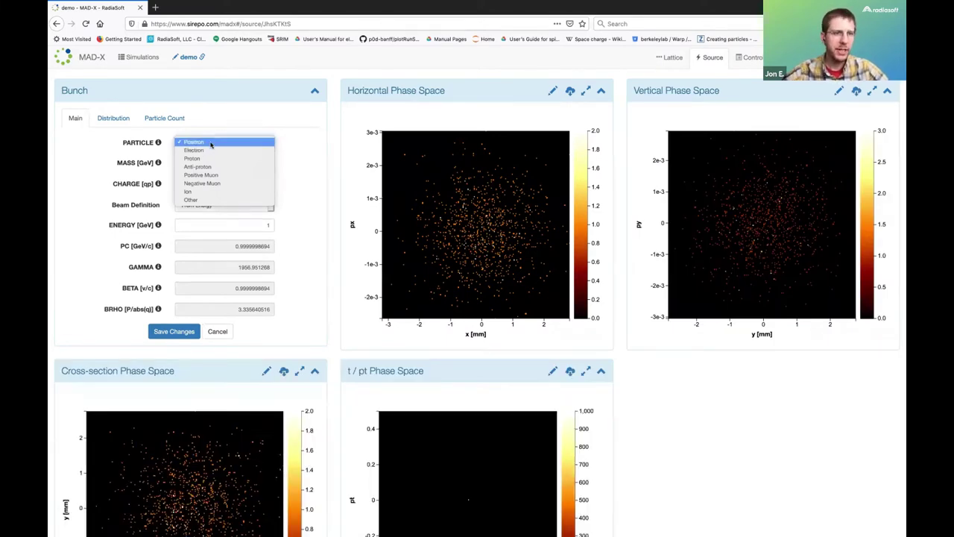
pyautogui.click(211, 145)
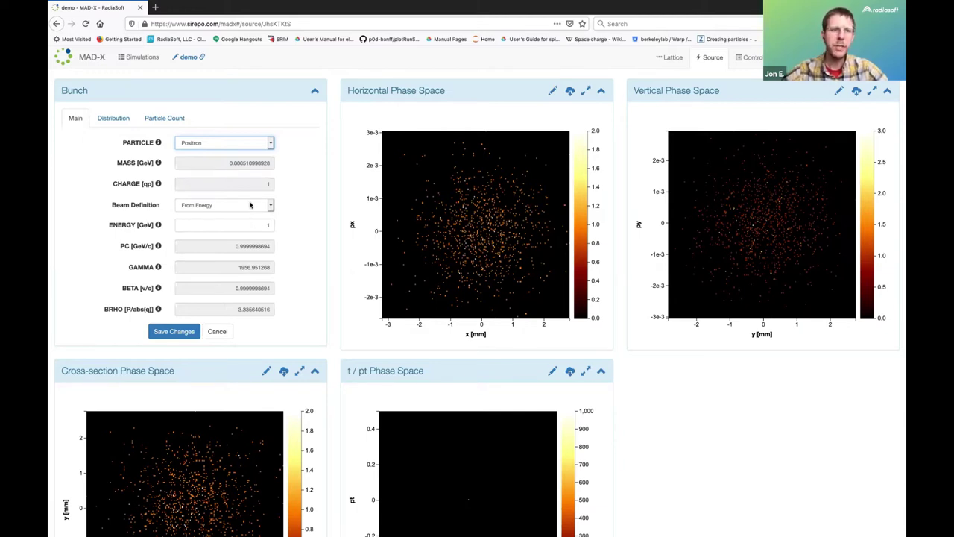
pyautogui.click(251, 205)
pyautogui.click(251, 218)
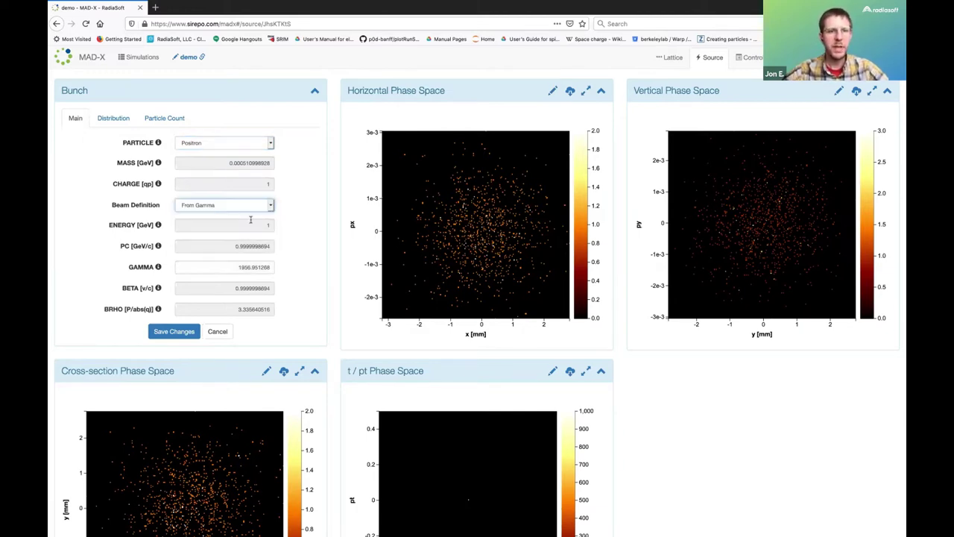
pyautogui.doubleClick(250, 267)
pyautogui.write('1')
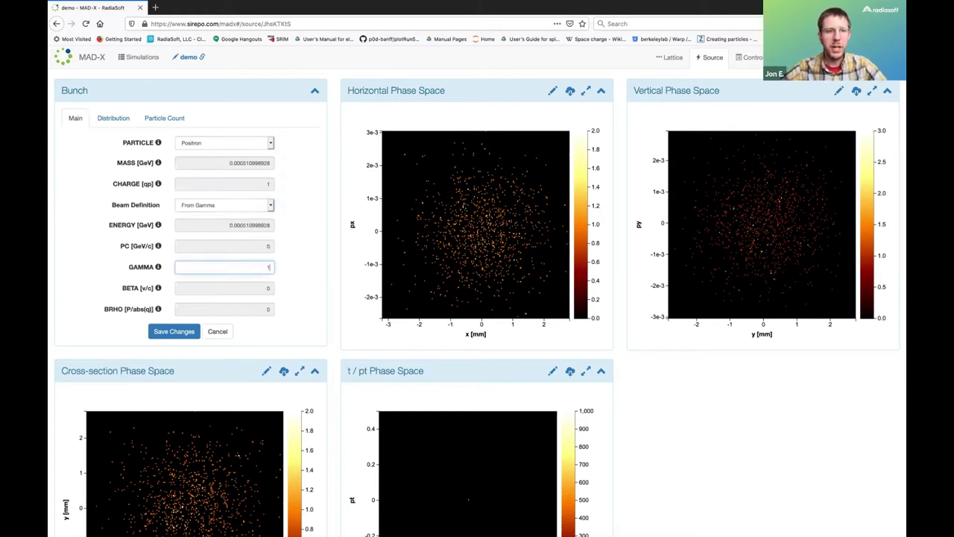
pyautogui.write('00')
pyautogui.click(252, 284)
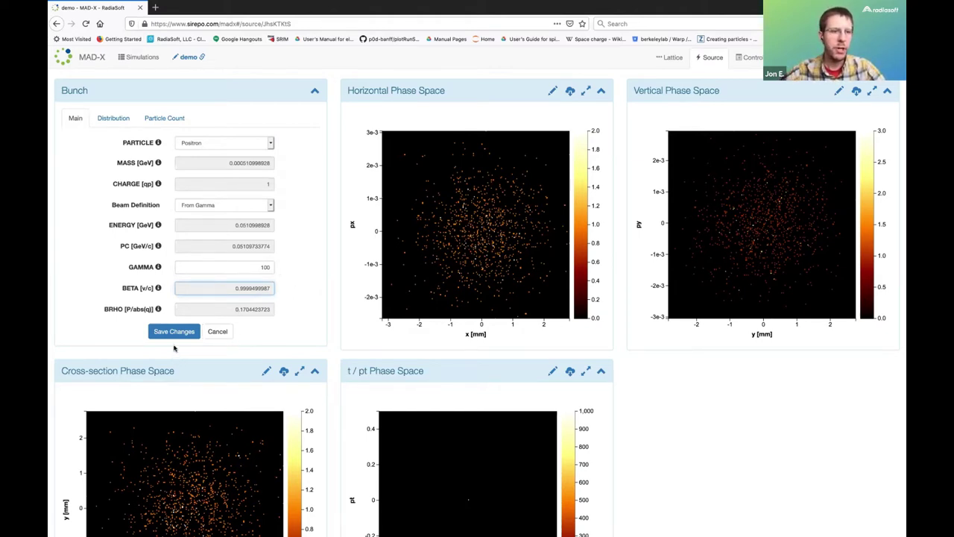
# Set the bunch particle to Proton and save the bunch settings.
pyautogui.click(219, 146)
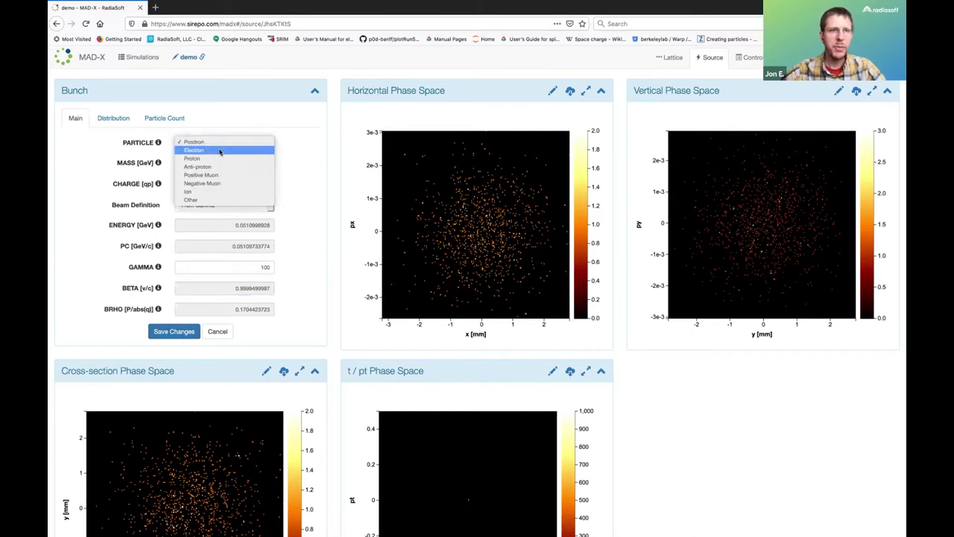
pyautogui.click(217, 156)
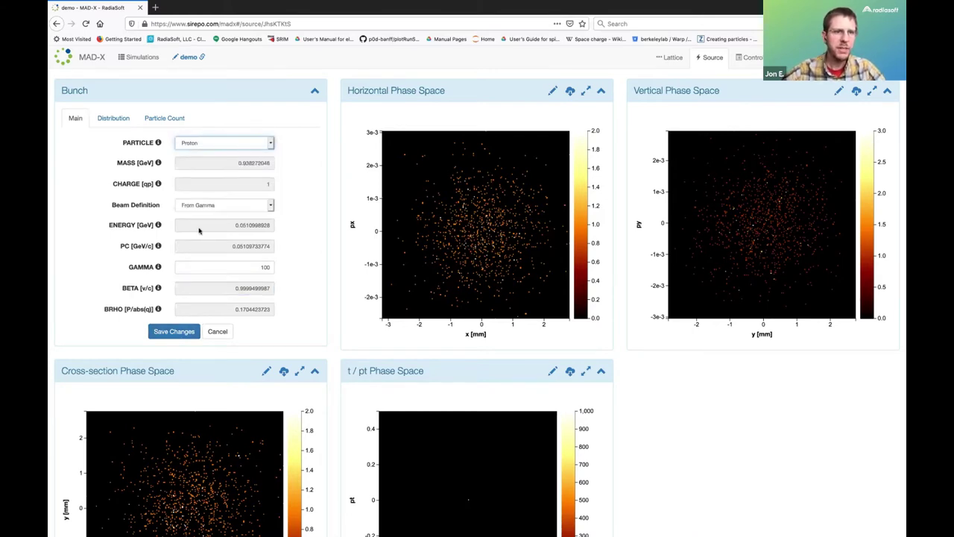
pyautogui.click(181, 332)
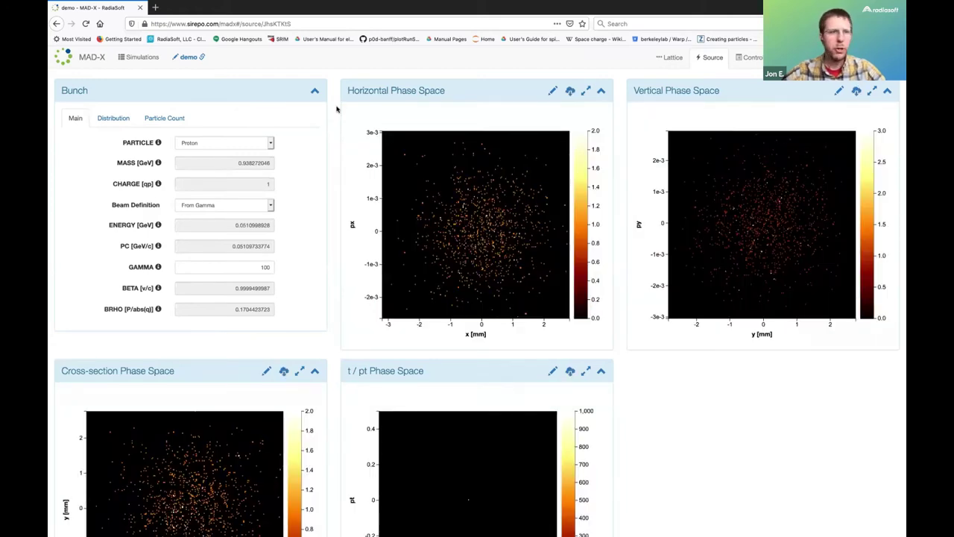
# Match the bunch Twiss parameters to the ring beamline and save, then turn matching off.
pyautogui.click(113, 119)
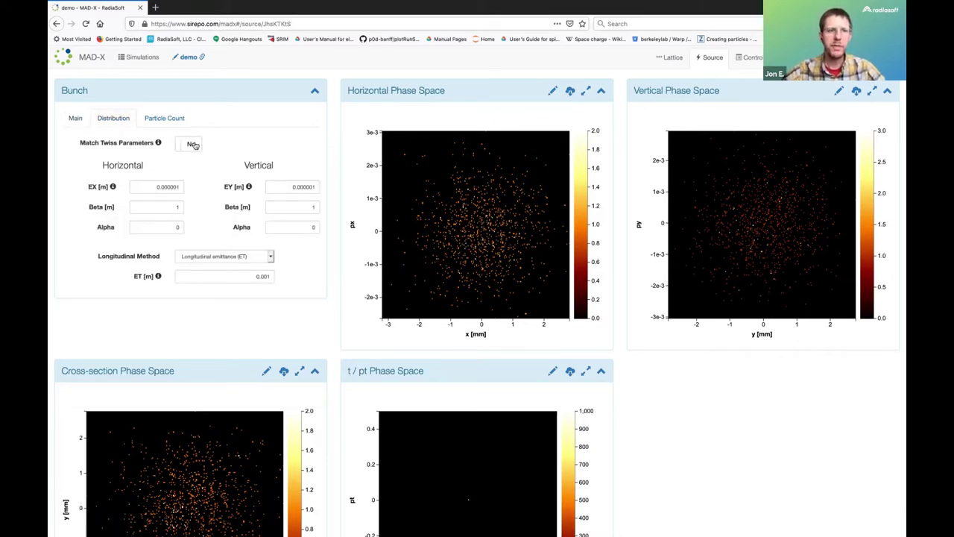
pyautogui.click(192, 144)
pyautogui.click(218, 167)
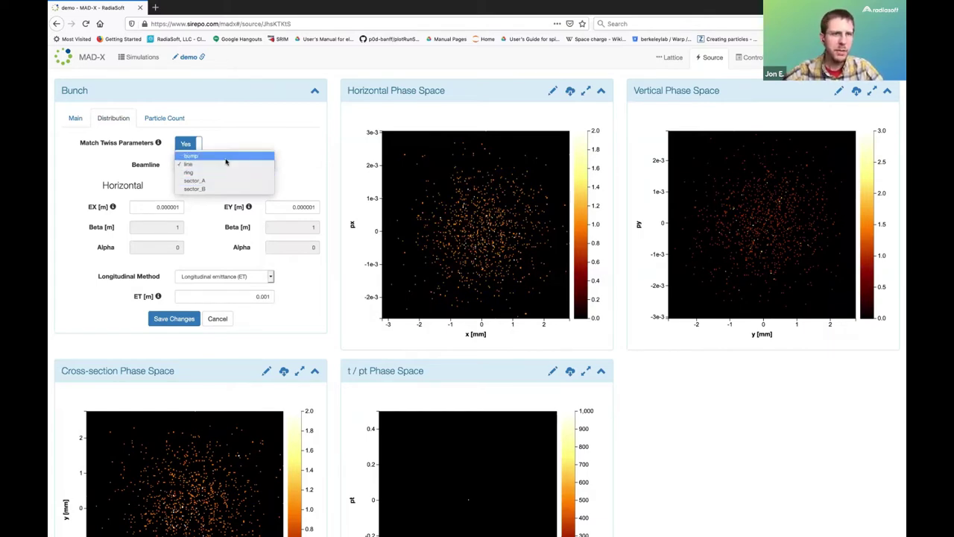
pyautogui.click(223, 164)
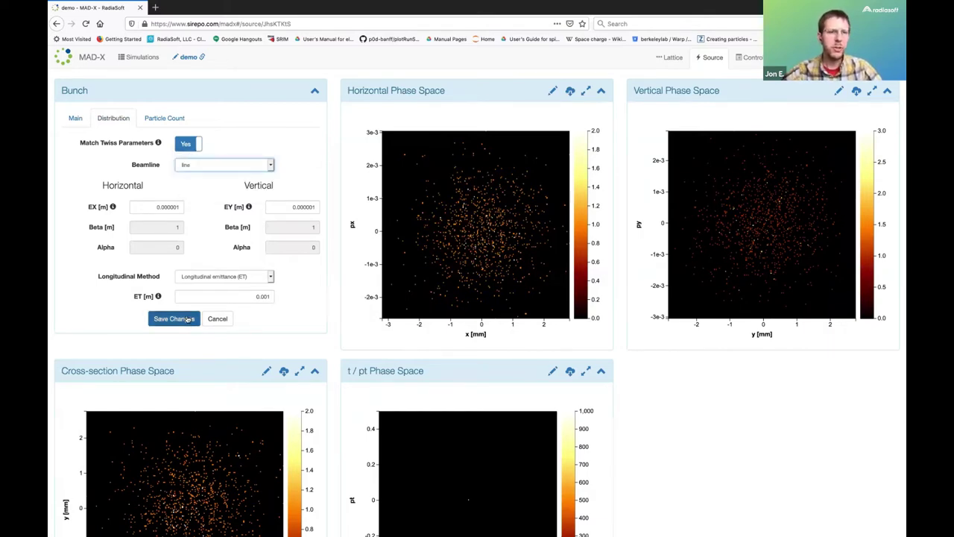
pyautogui.click(215, 170)
pyautogui.click(213, 178)
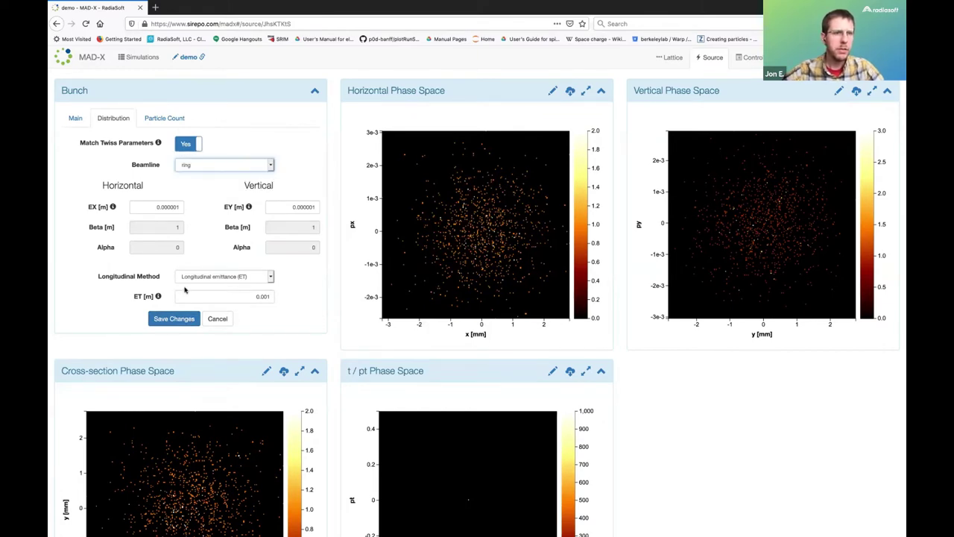
pyautogui.click(175, 320)
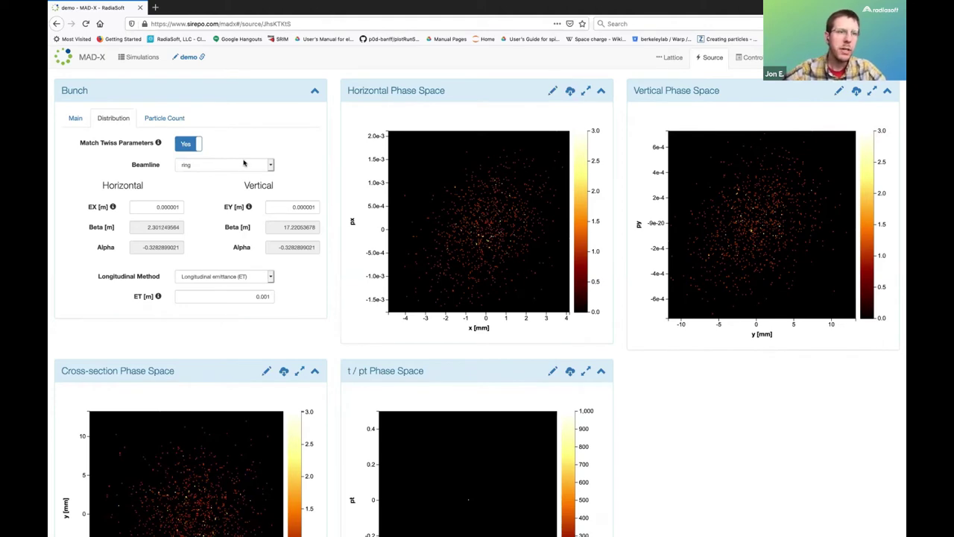
pyautogui.click(190, 145)
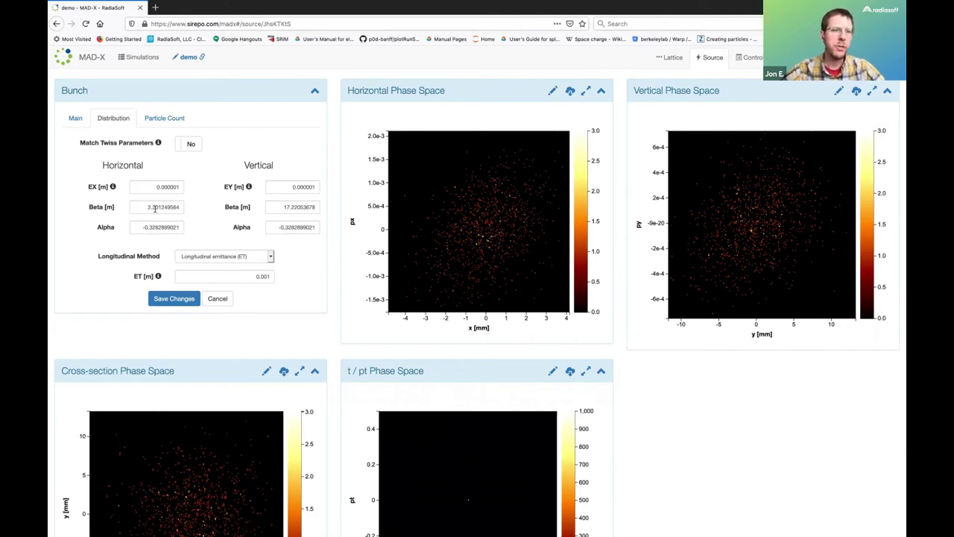
# Edit the bunch's horizontal beta to 2 and vertical beta to 16.
pyautogui.click(148, 207)
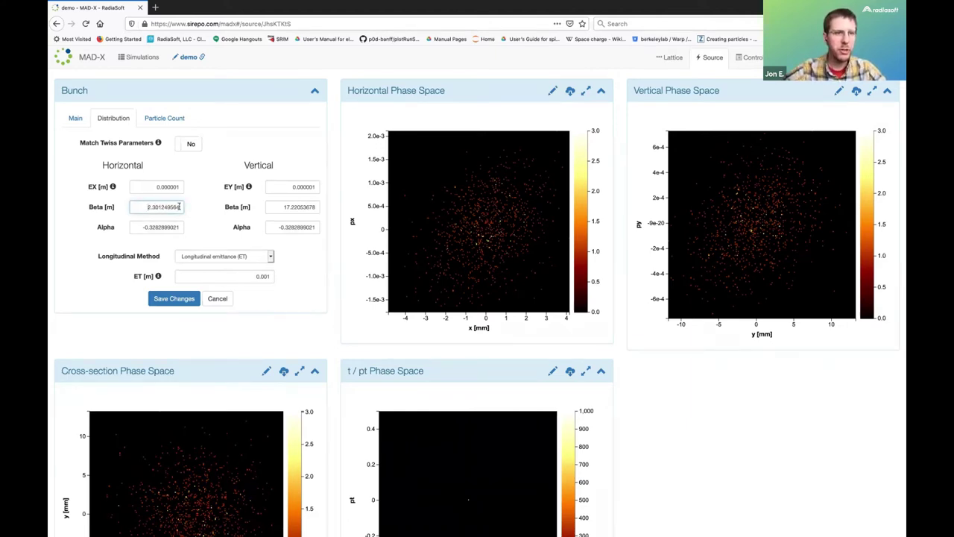
pyautogui.write('*')
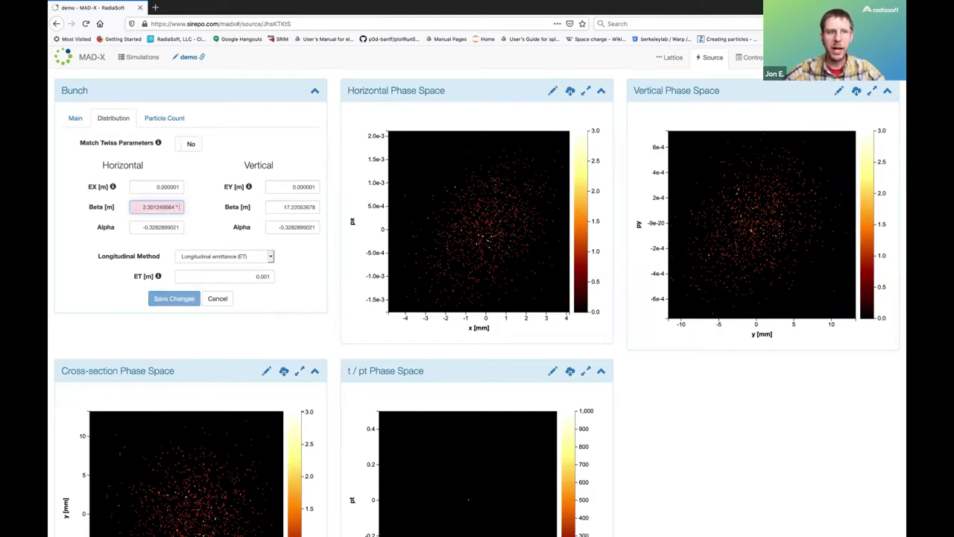
pyautogui.write(' 1.1')
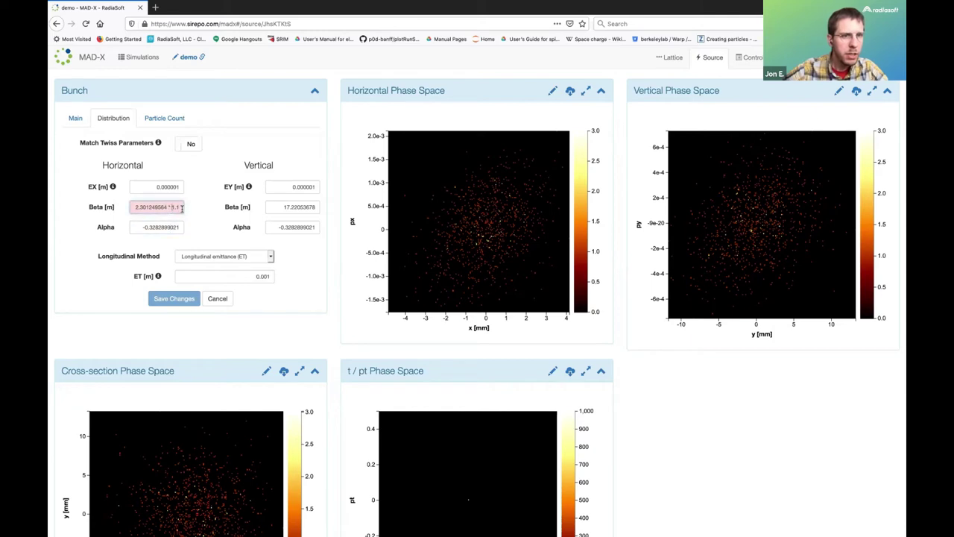
pyautogui.press('BackSpace')
pyautogui.press('BackSpace')
pyautogui.press('BackSpace')
pyautogui.press('BackSpace')
pyautogui.press('BackSpace')
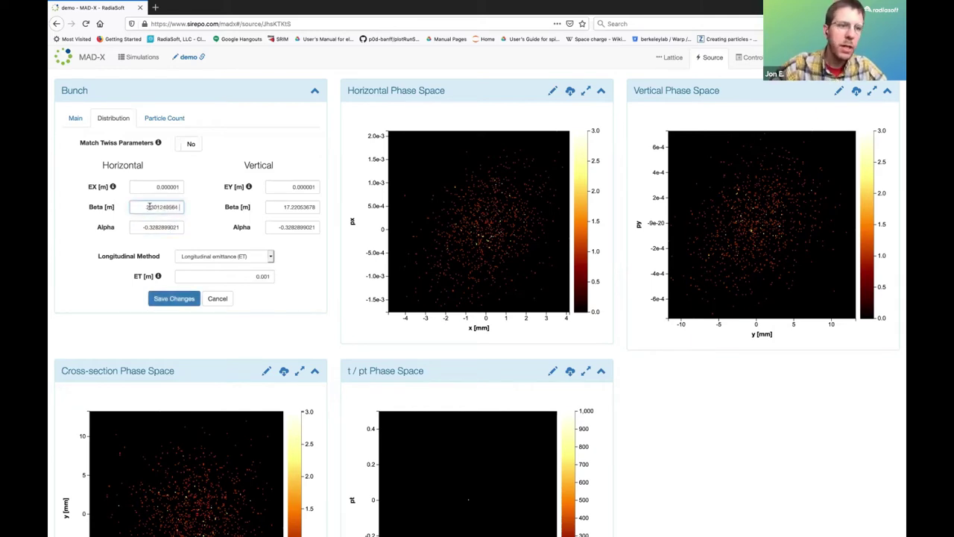
pyautogui.moveTo(179, 207); pyautogui.dragTo(151, 207)
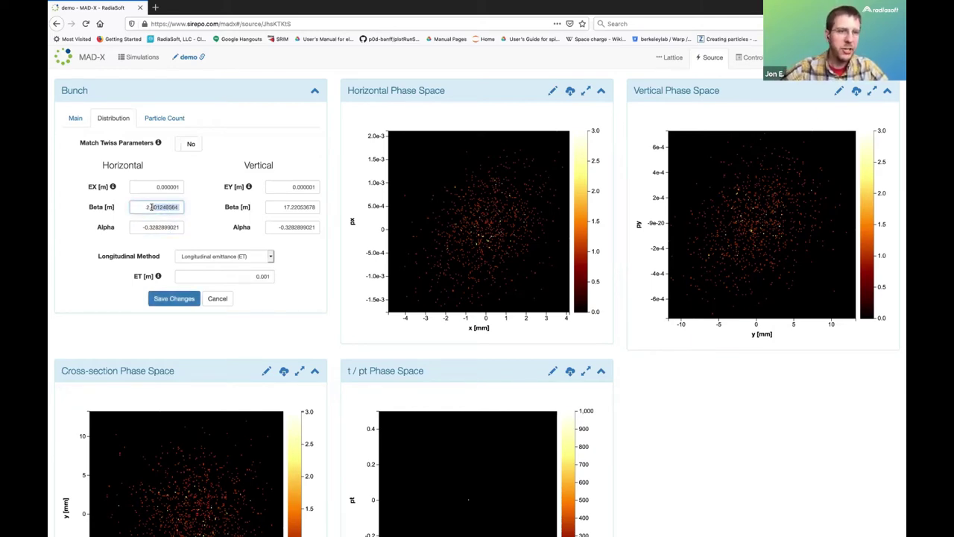
pyautogui.press('BackSpace')
pyautogui.click(291, 207)
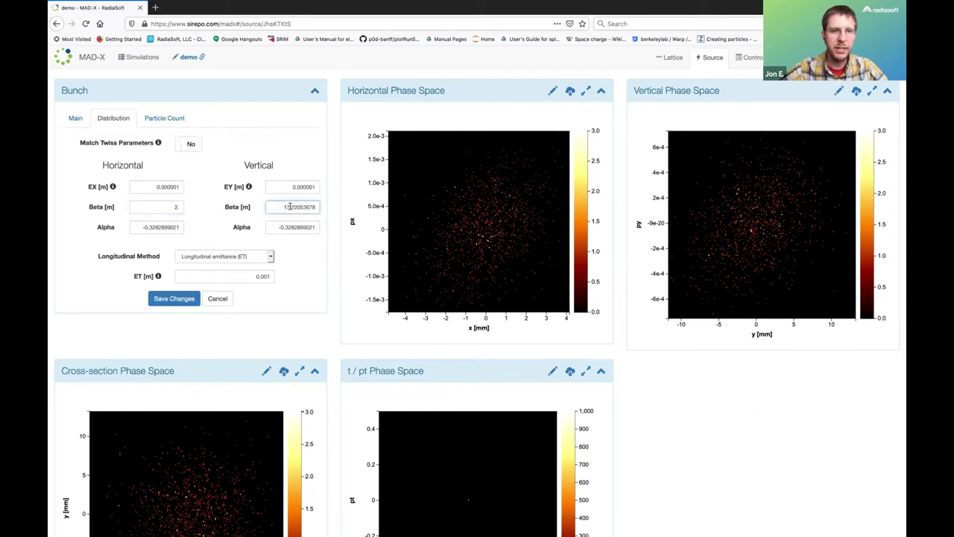
pyautogui.moveTo(291, 207); pyautogui.dragTo(322, 209)
pyautogui.press('BackSpace')
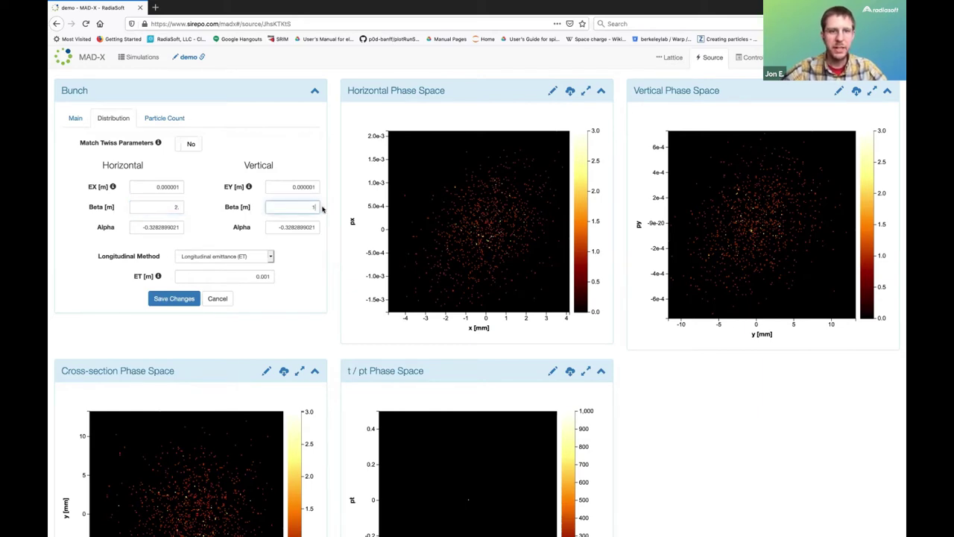
pyautogui.write('.')
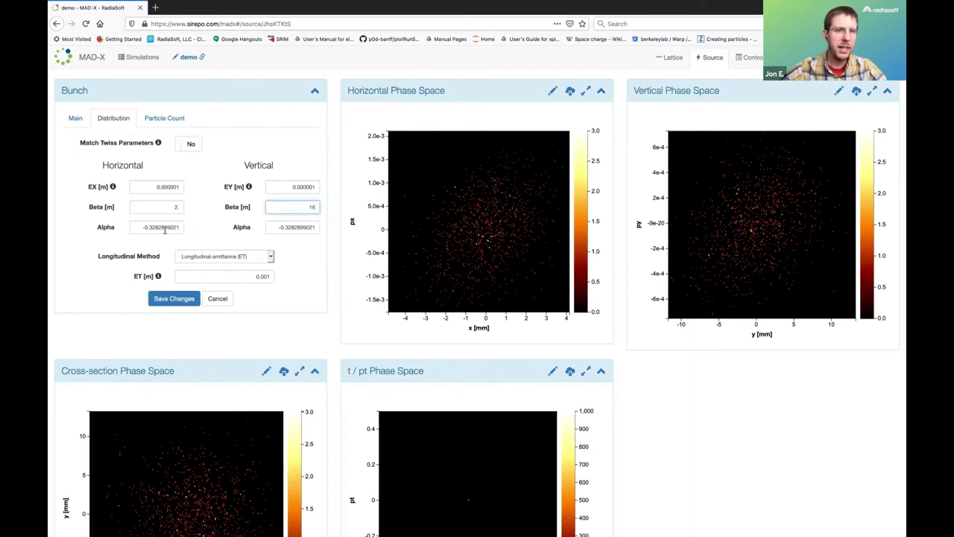
# Save the new beta values, review the particle count, and go to the command list.
pyautogui.click(171, 299)
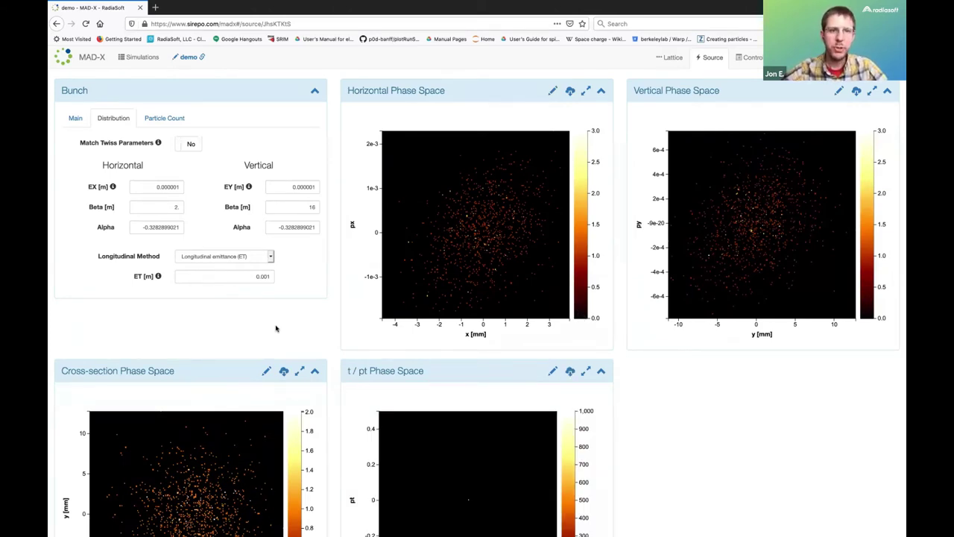
pyautogui.click(165, 119)
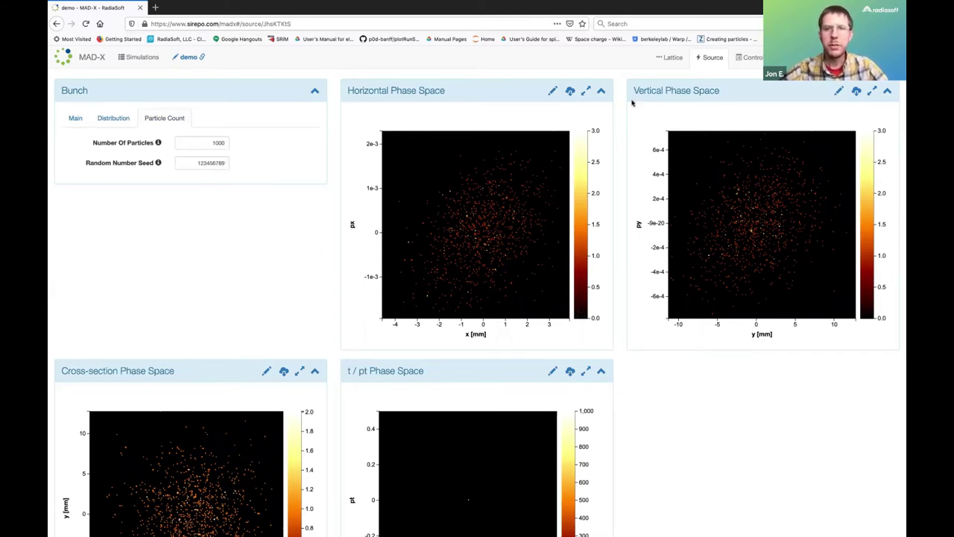
pyautogui.click(753, 58)
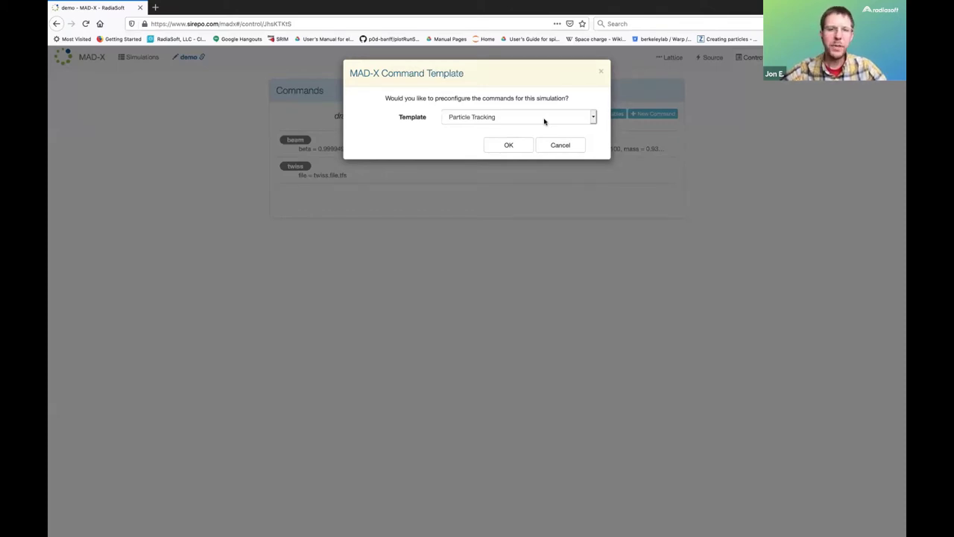
# Fill the command list with the Particle Tracking template.
pyautogui.click(544, 120)
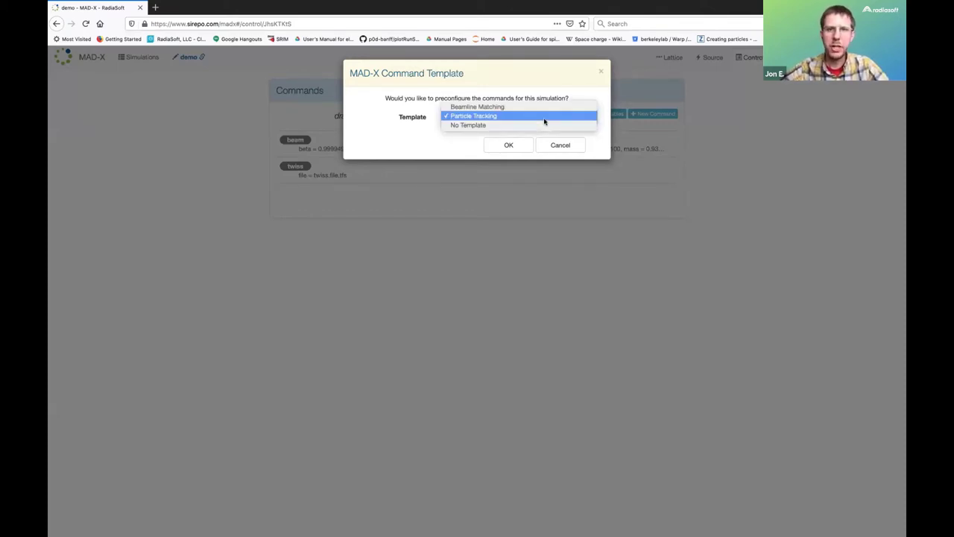
pyautogui.click(539, 116)
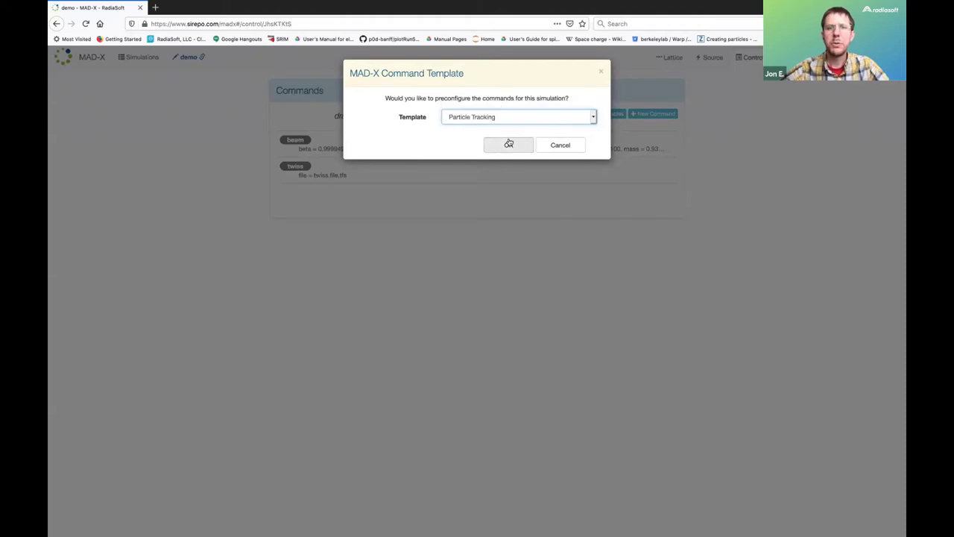
pyautogui.click(508, 144)
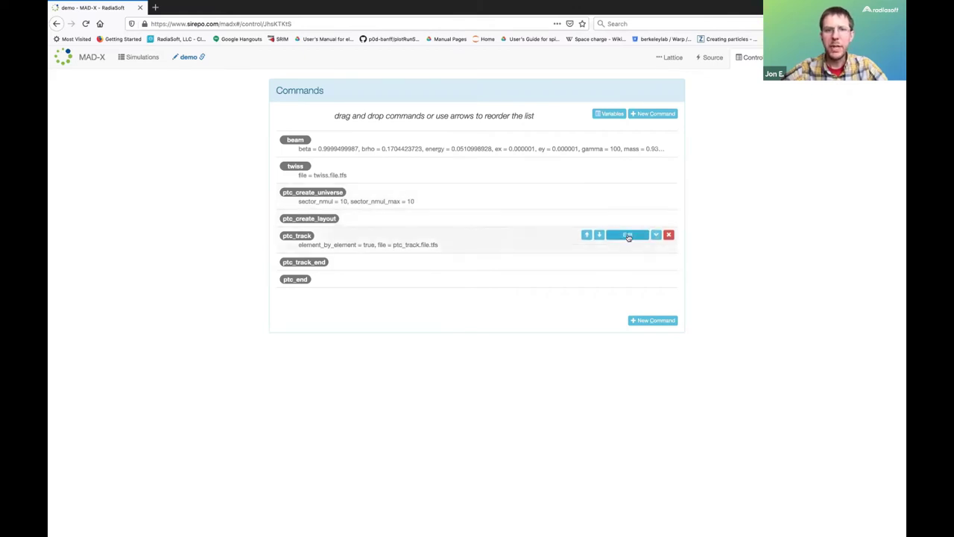
# Set the ptc_track command to 10 turns and save it.
pyautogui.click(628, 236)
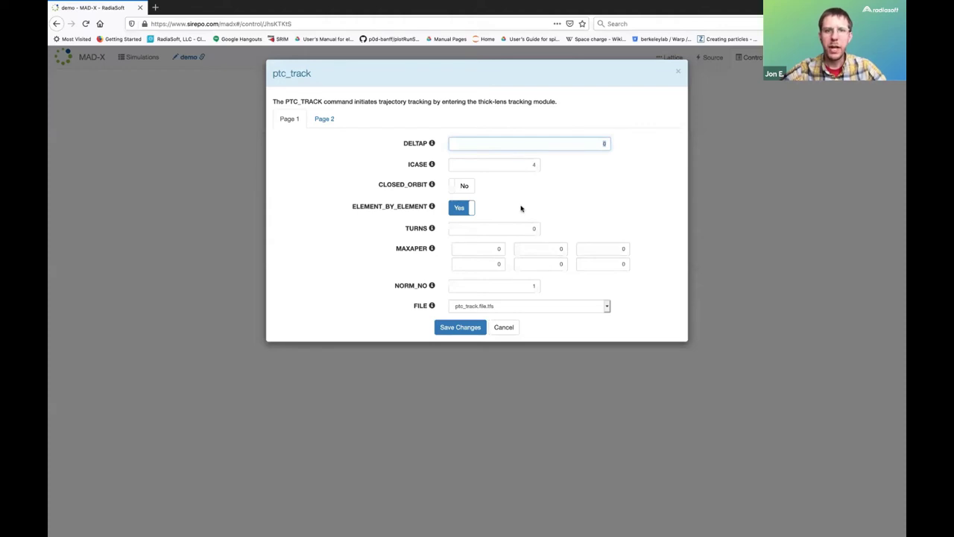
pyautogui.click(534, 229)
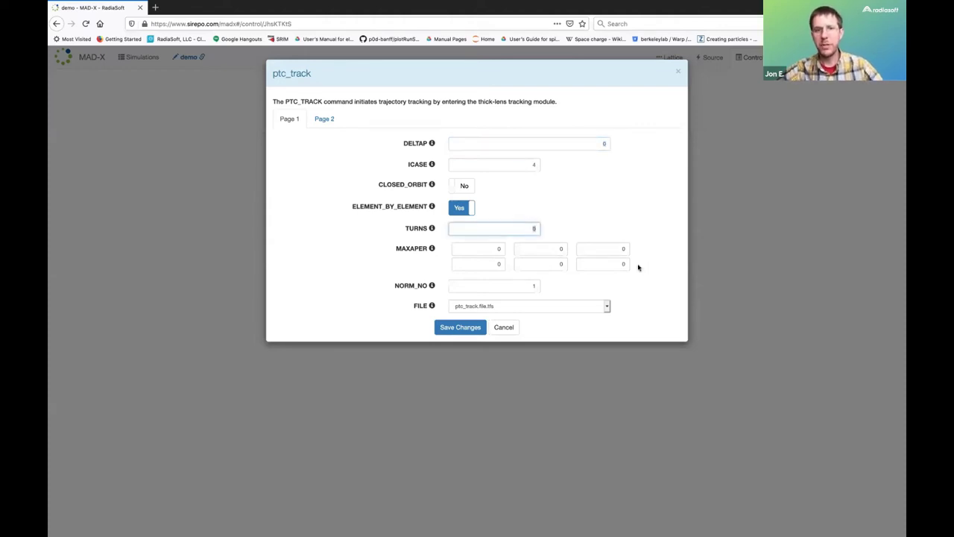
pyautogui.write('10')
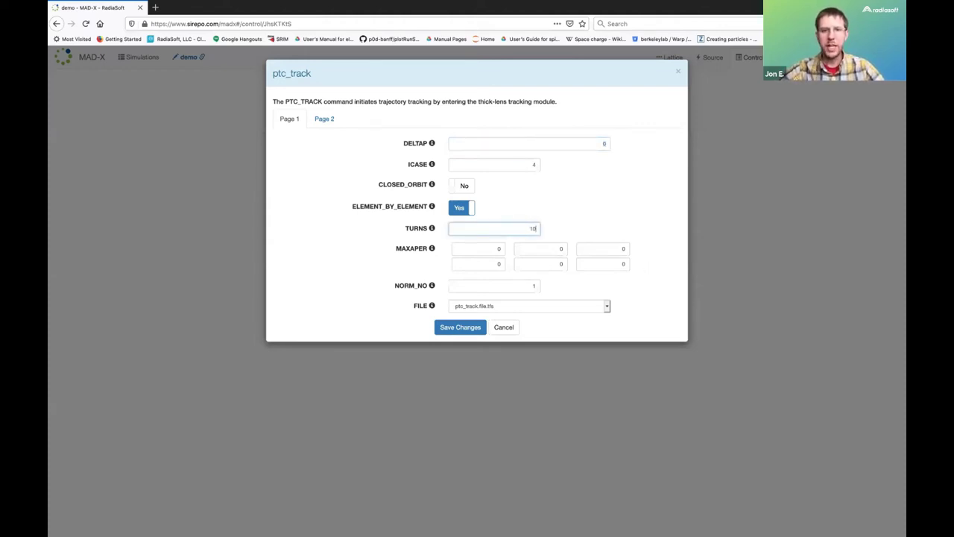
pyautogui.click(449, 333)
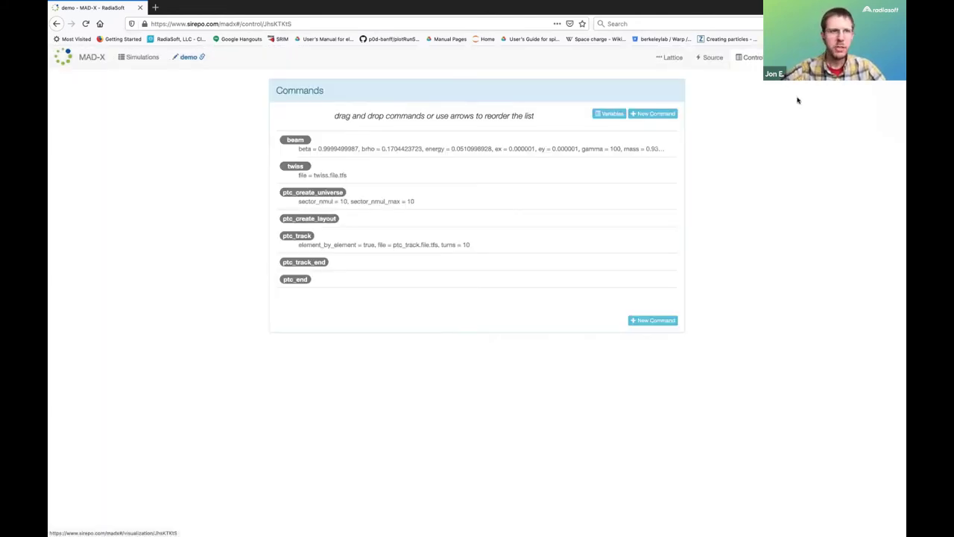
# Run a new simulation on the ring beamline, then return to the command list.
pyautogui.click(794, 57)
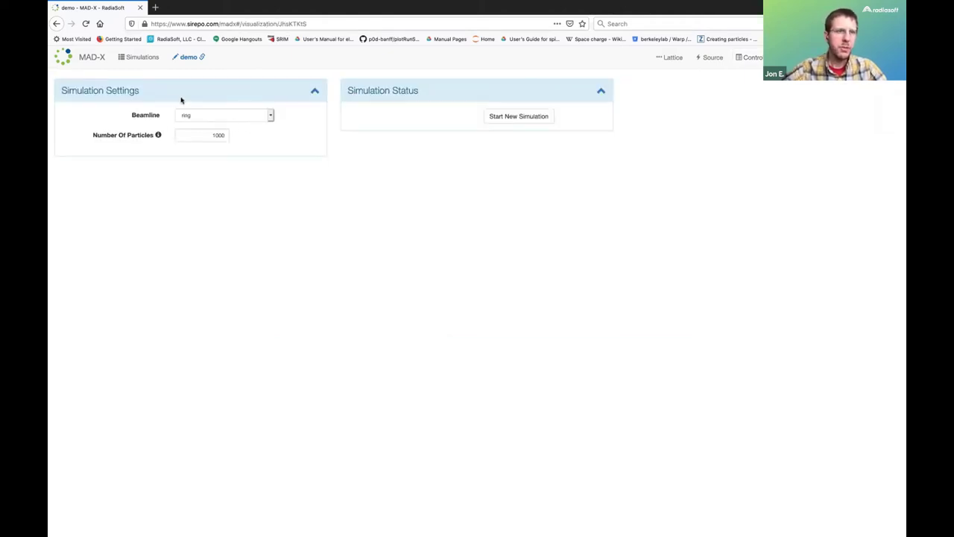
pyautogui.click(205, 117)
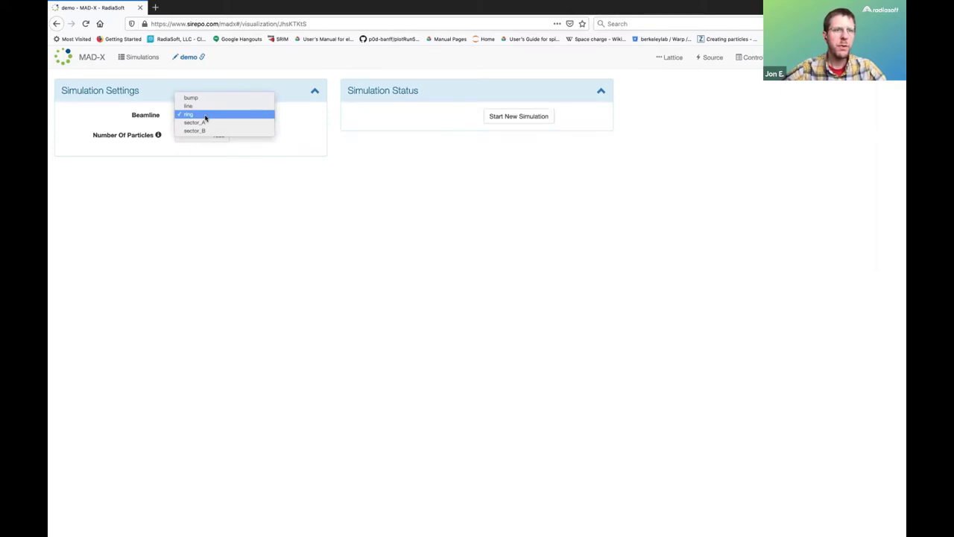
pyautogui.click(205, 117)
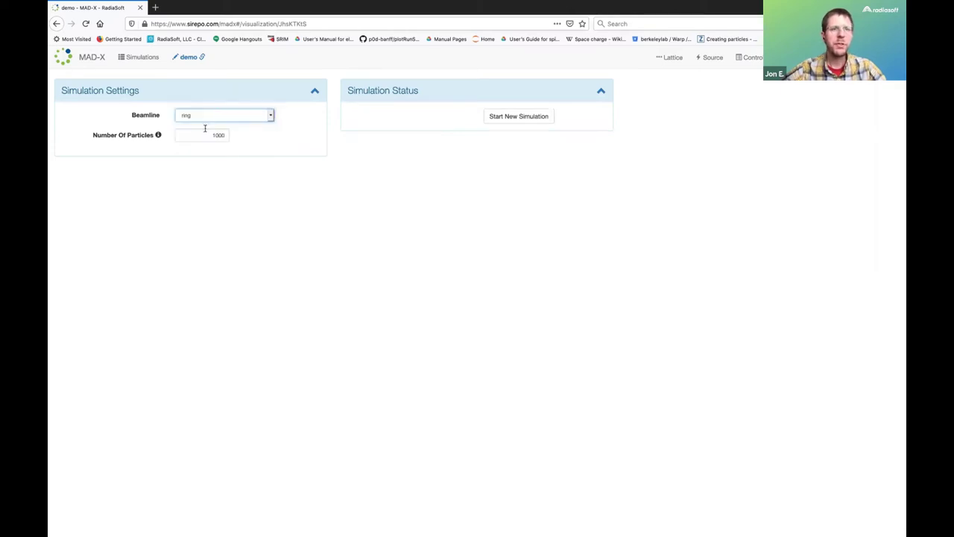
pyautogui.click(543, 117)
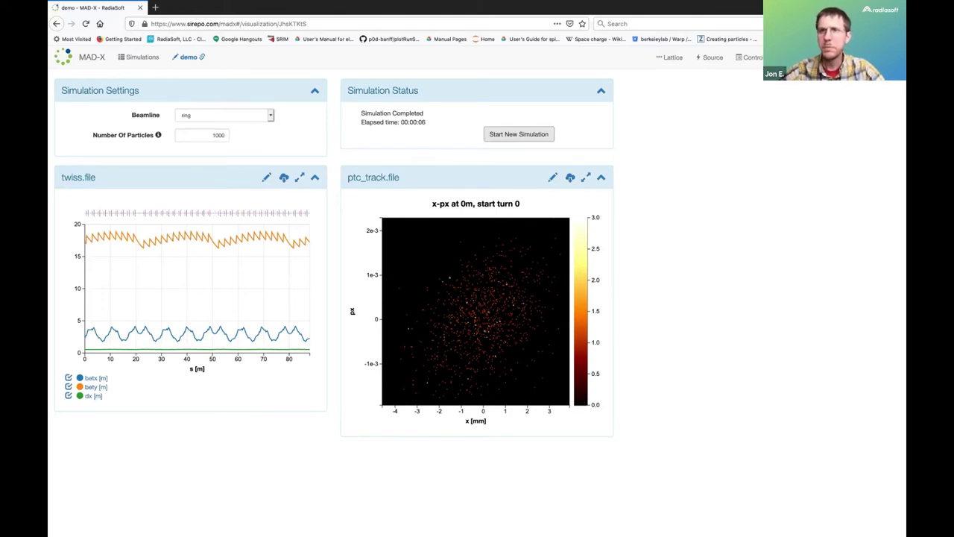
pyautogui.click(756, 58)
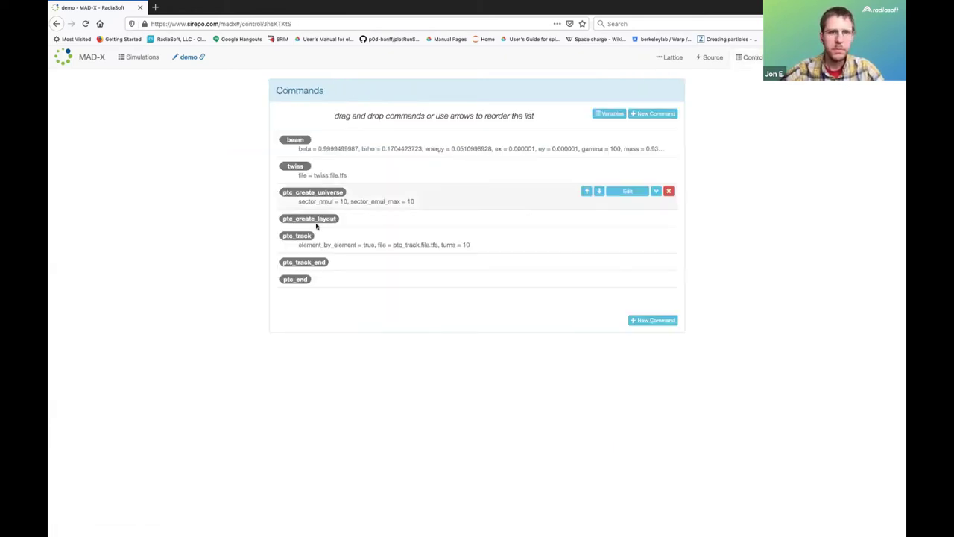
# Open and resave the ptc_create_universe command without changes.
pyautogui.click(638, 193)
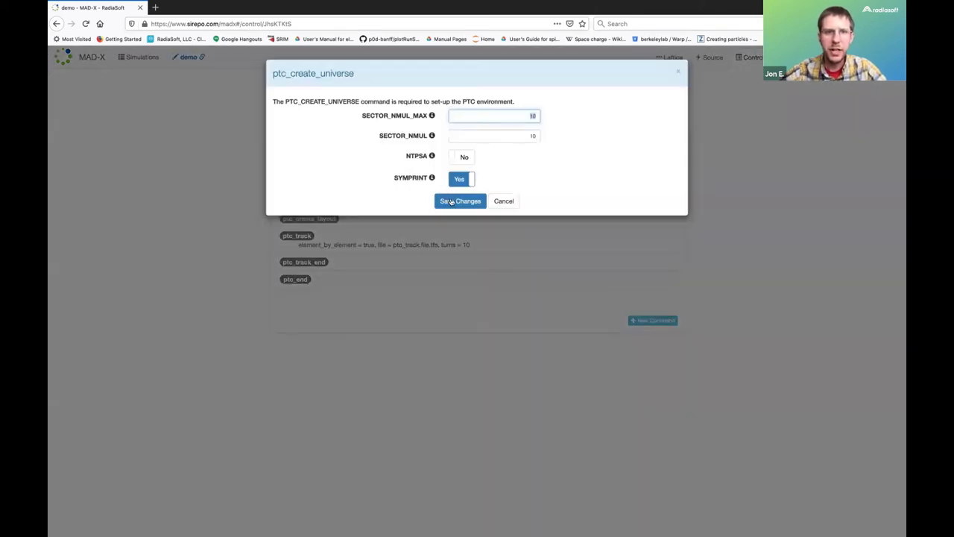
pyautogui.click(451, 202)
pyautogui.click(450, 207)
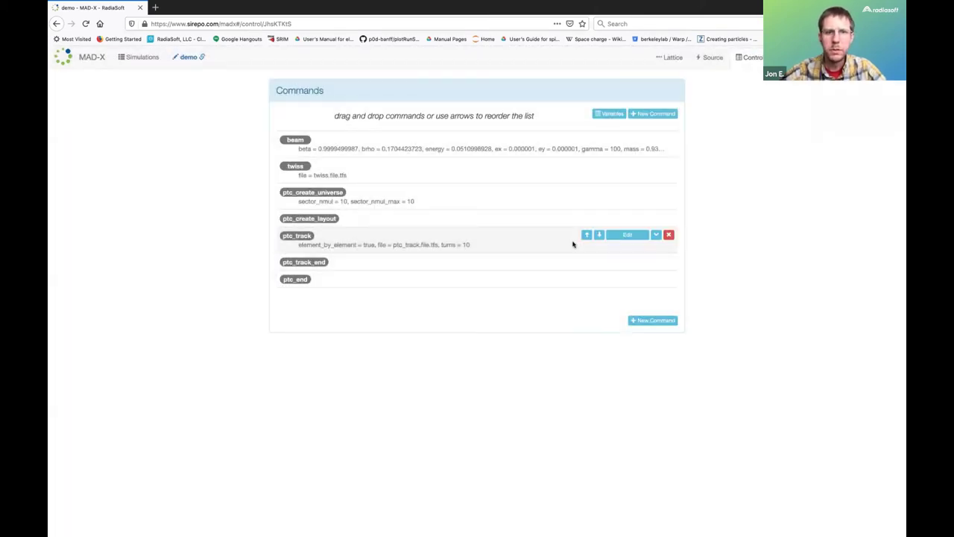
# Change ptc_track's turns from 10 to 20 and save.
pyautogui.click(627, 235)
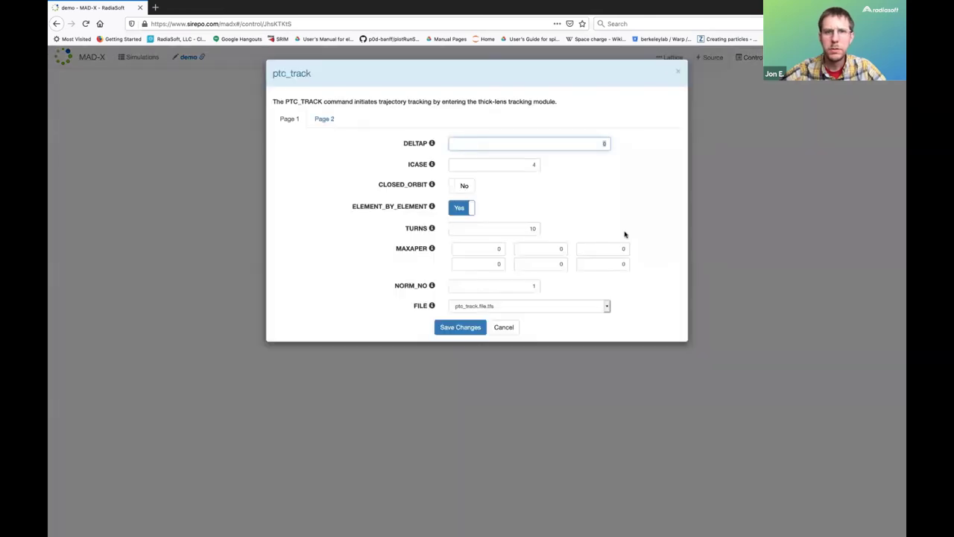
pyautogui.click(526, 227)
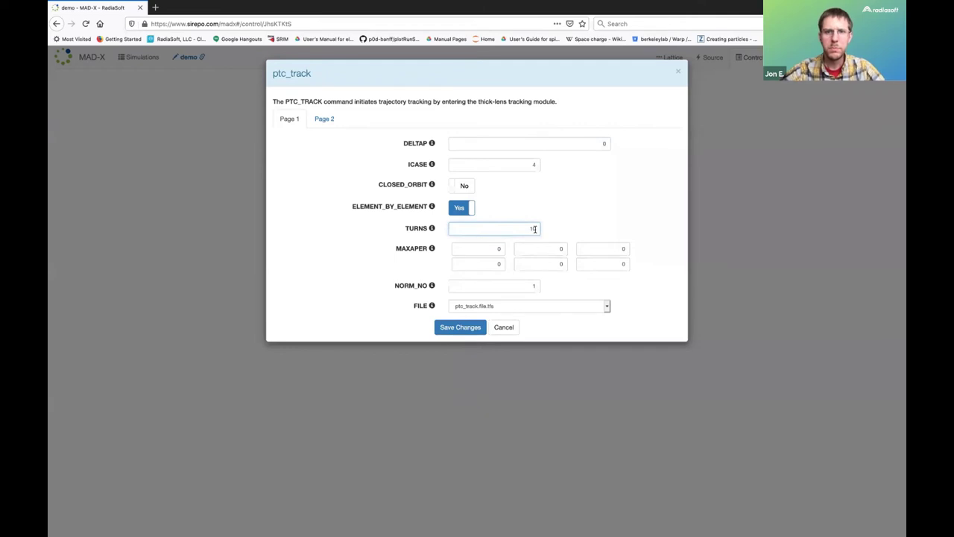
pyautogui.press('BackSpace')
pyautogui.press('BackSpace')
pyautogui.write('20')
pyautogui.click(467, 336)
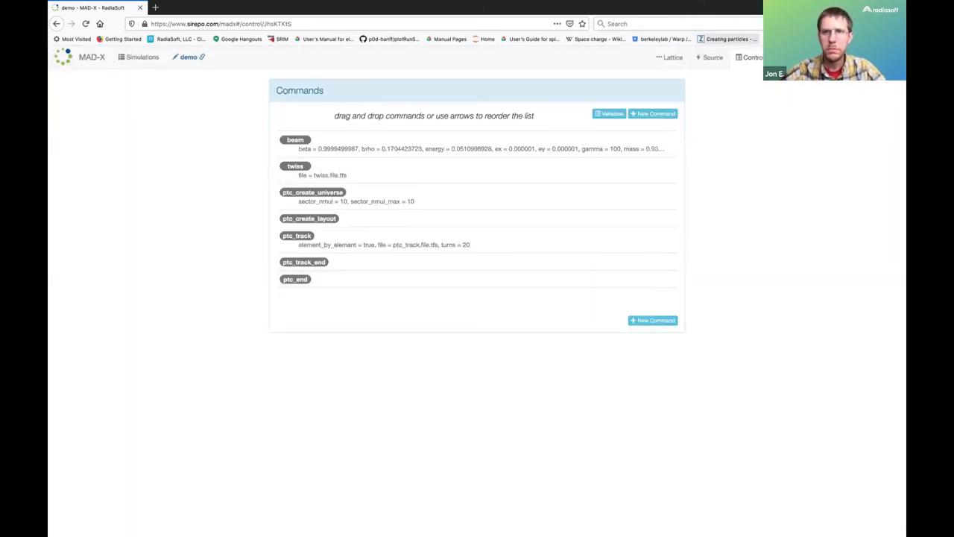
# Rerun the 20-turn tracking and set the ptc_track phase-space animation to 5 frames per second.
pyautogui.click(782, 57)
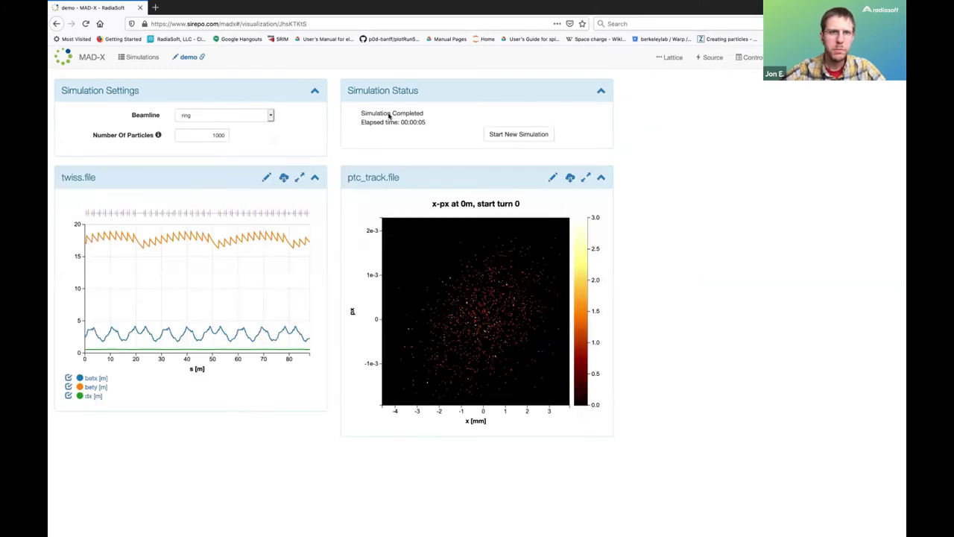
pyautogui.click(506, 138)
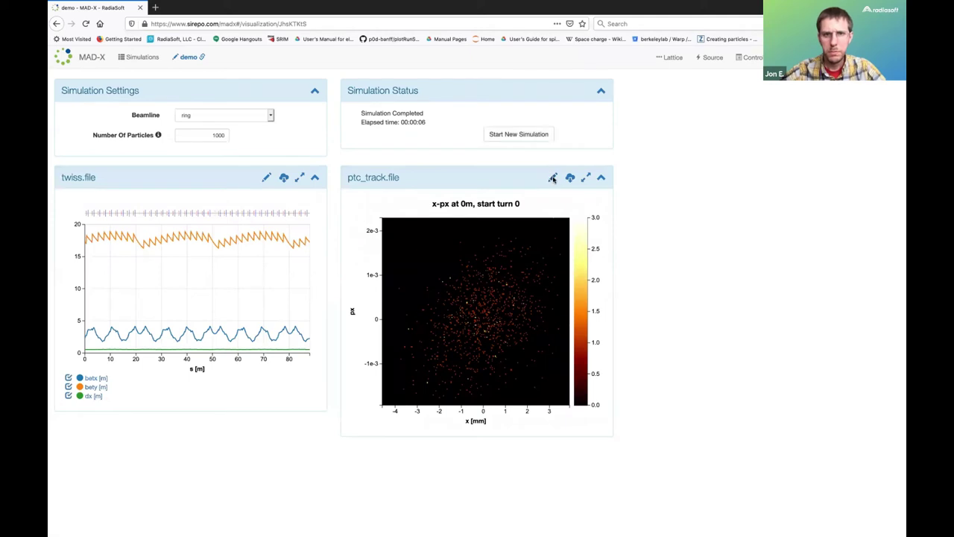
pyautogui.click(552, 177)
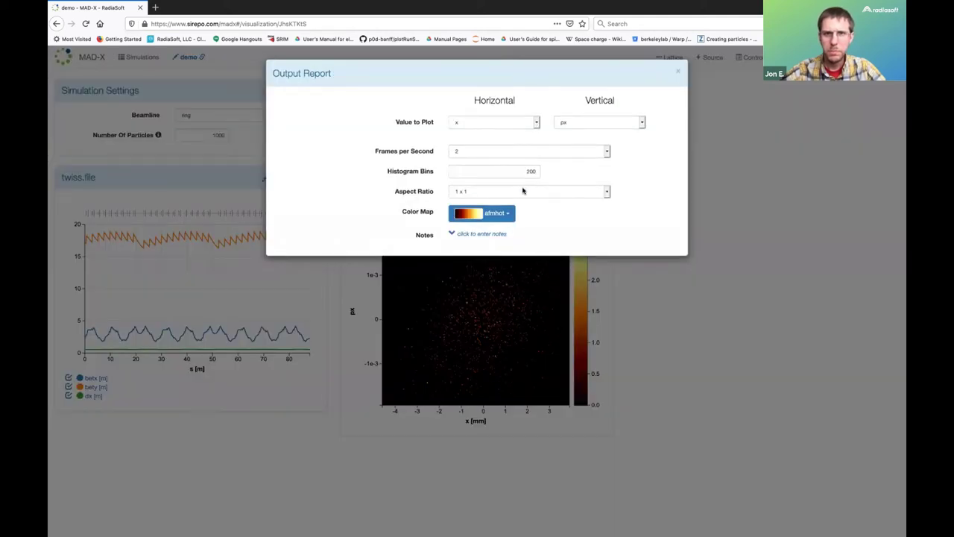
pyautogui.click(541, 157)
pyautogui.click(541, 159)
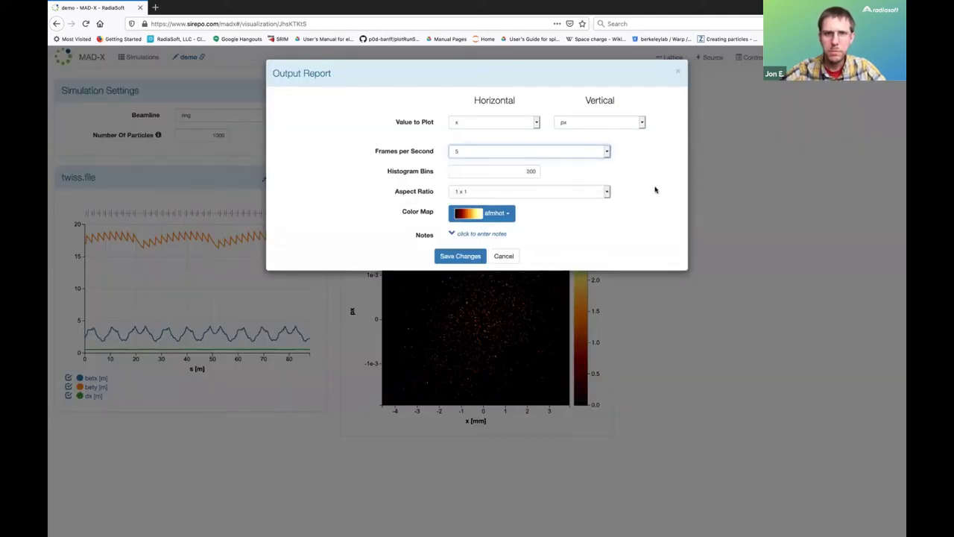
pyautogui.click(466, 257)
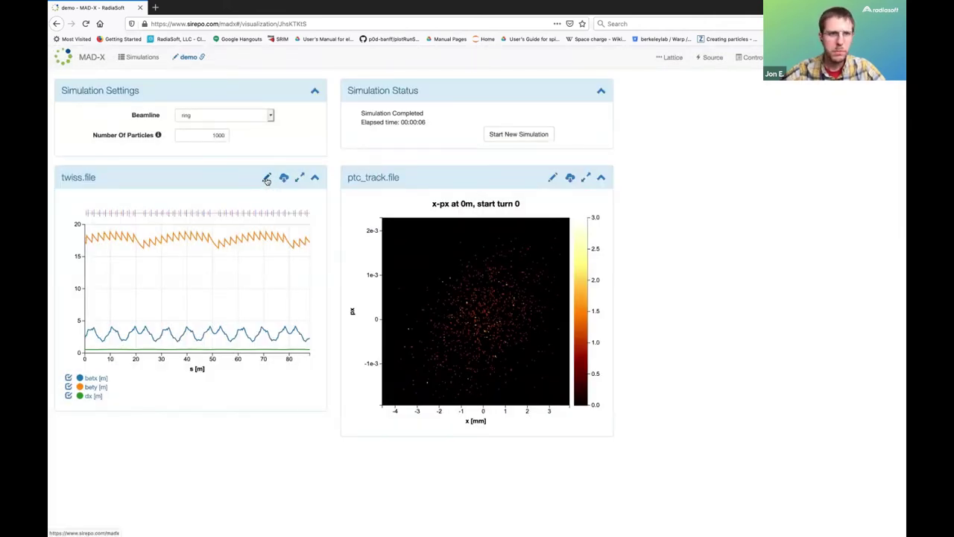
pyautogui.click(268, 179)
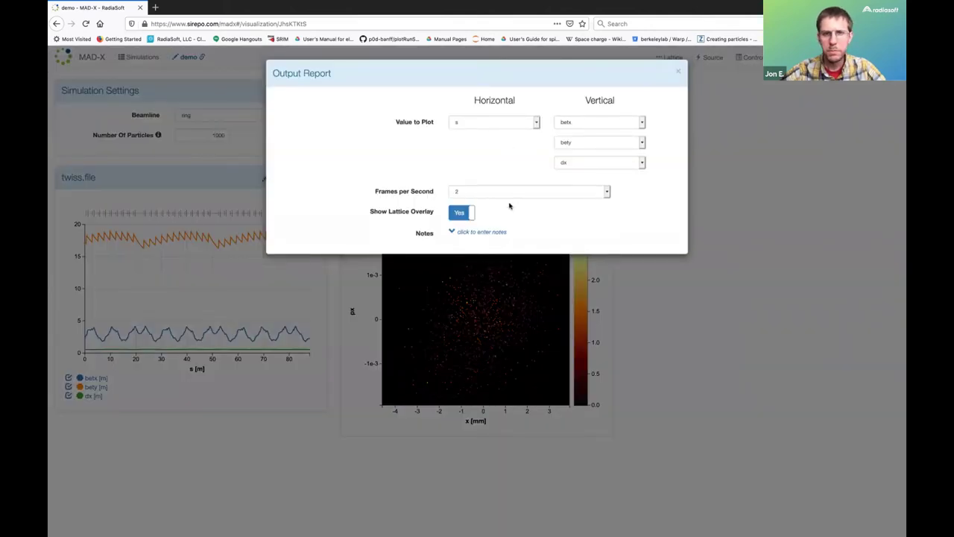
pyautogui.click(679, 72)
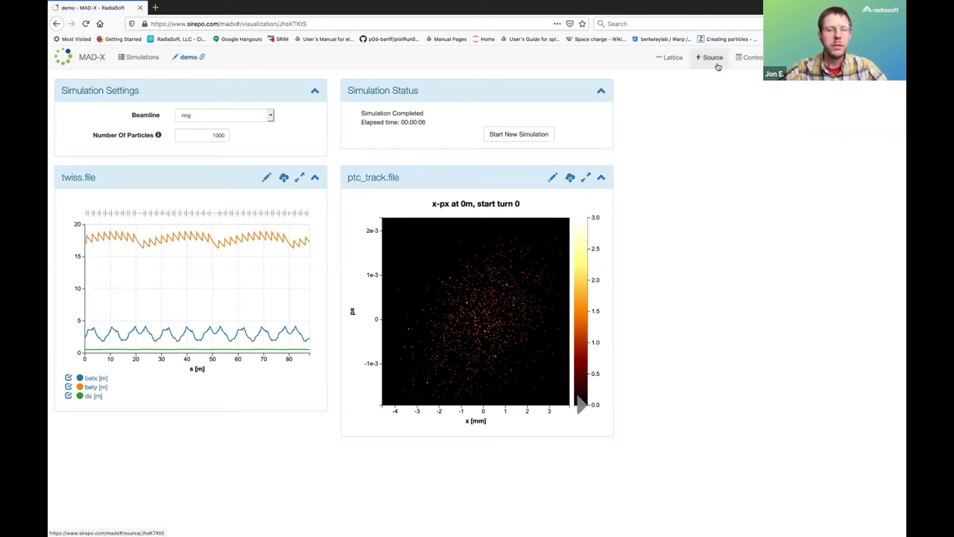
# Turn on Match Twiss Parameters with beamline ring in the bunch distribution and save.
pyautogui.click(717, 65)
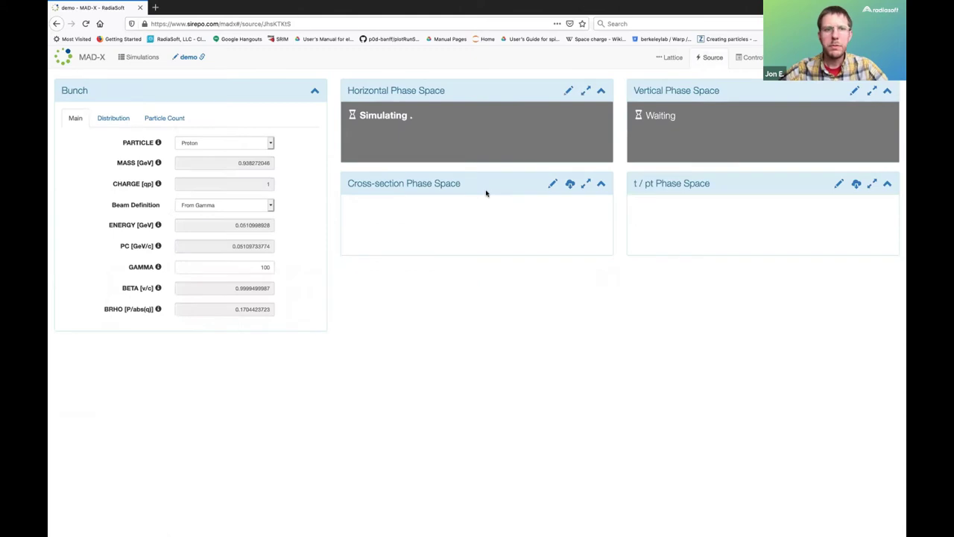
pyautogui.click(113, 118)
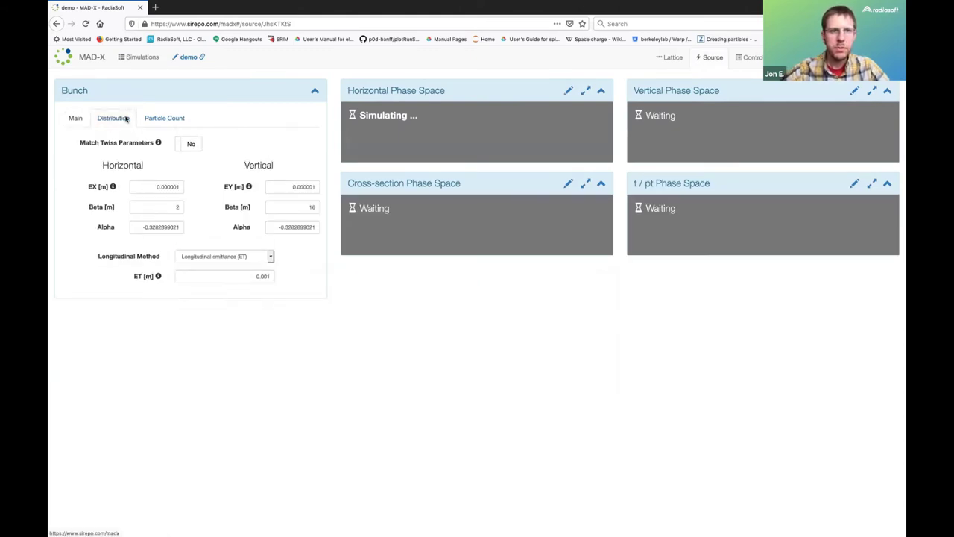
pyautogui.click(190, 145)
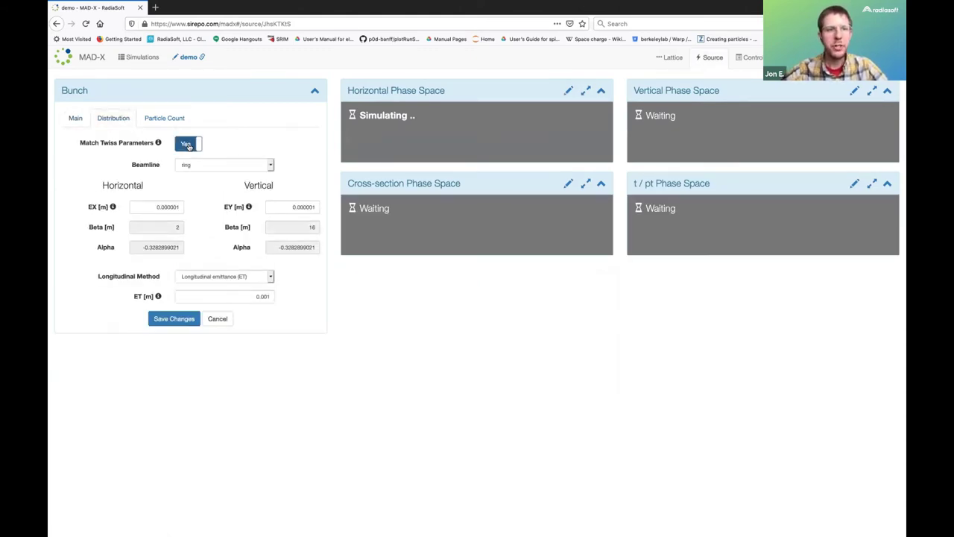
pyautogui.click(173, 319)
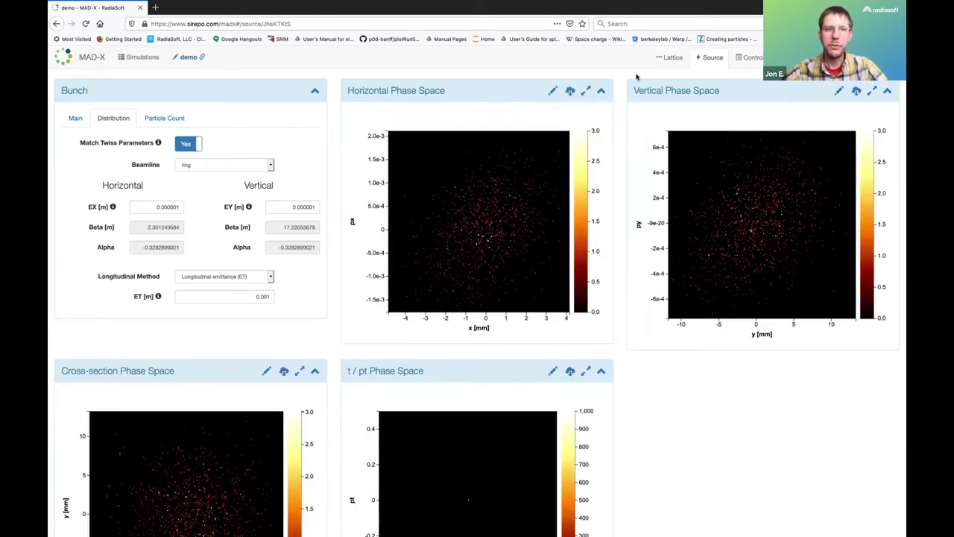
# Rerun the ring tracking simulation with the Twiss-matched bunch from the Visualization page.
pyautogui.click(794, 57)
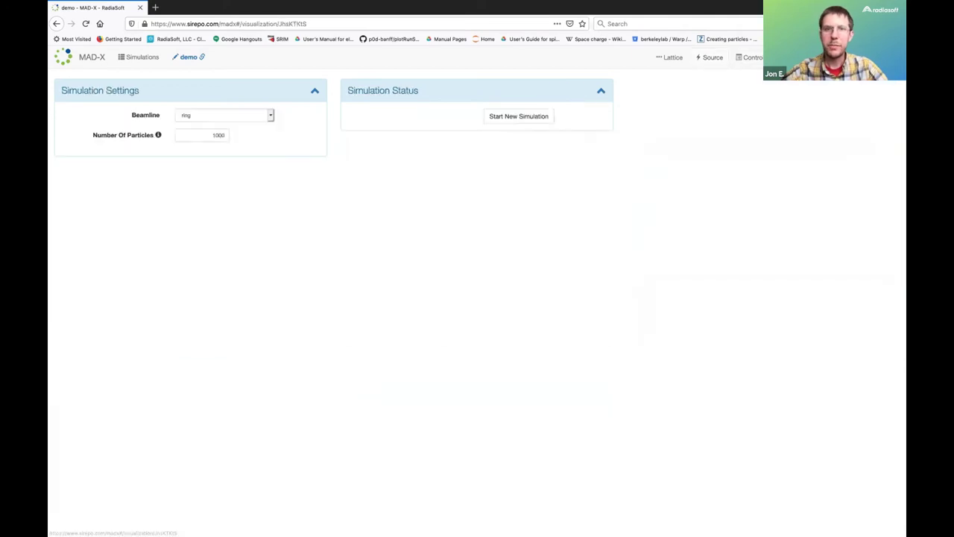
pyautogui.click(539, 139)
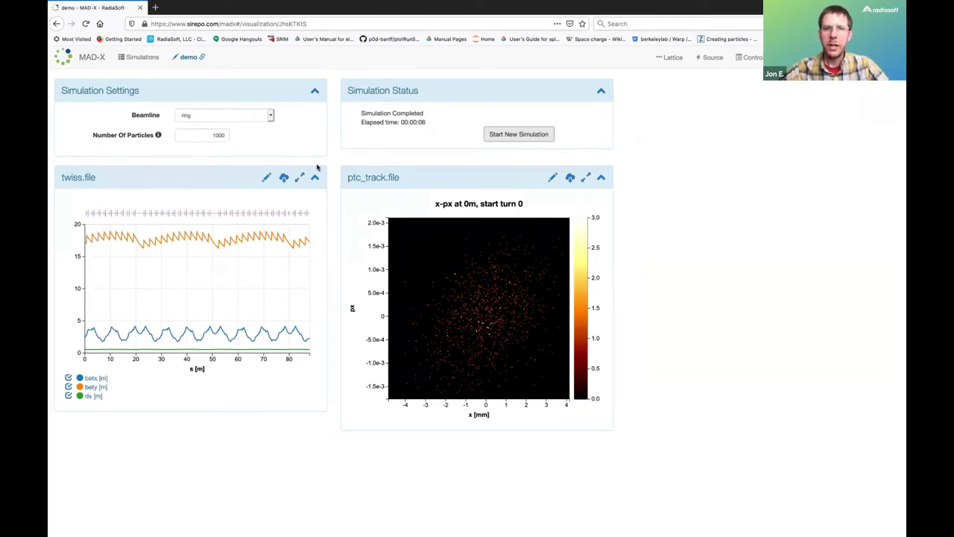
# View the demo simulation's share link, then inspect the ring lattice before returning to results.
pyautogui.click(201, 57)
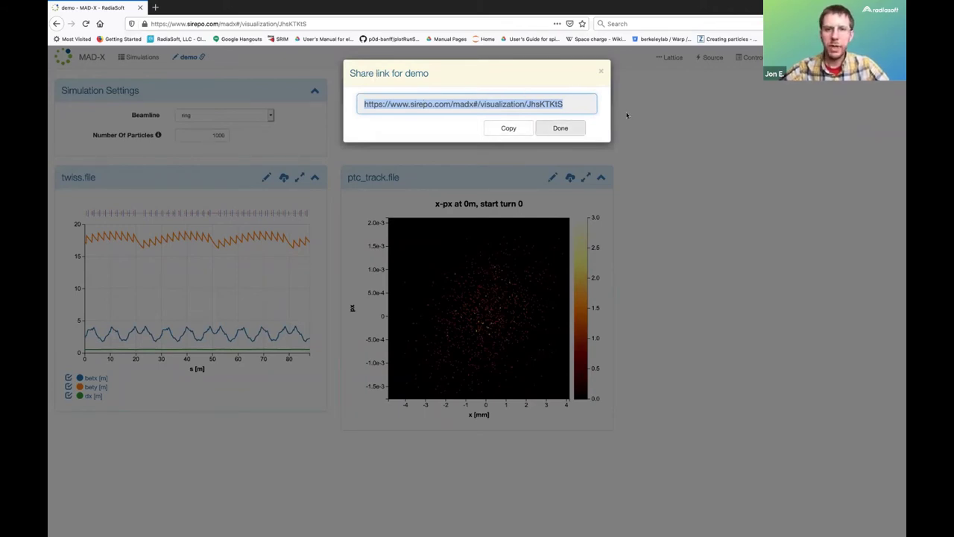
pyautogui.click(601, 72)
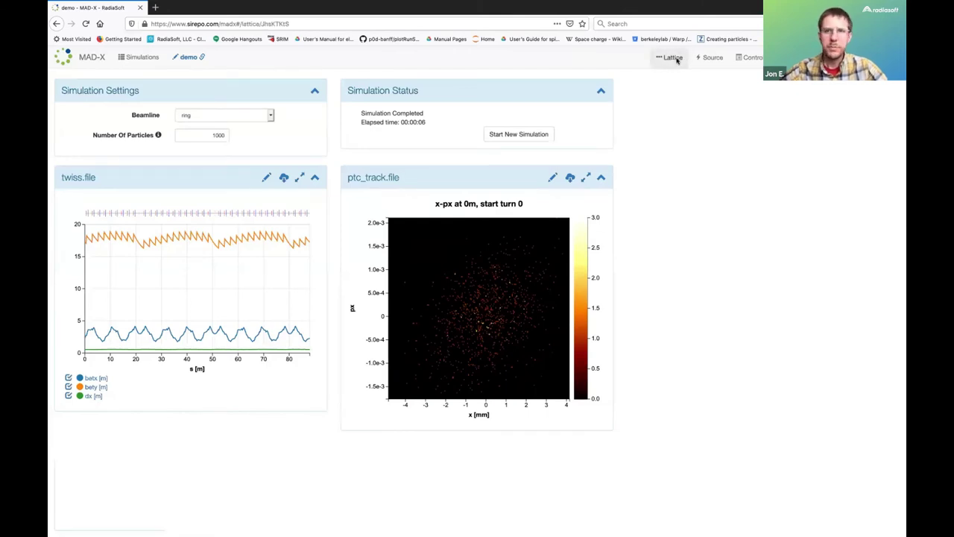
pyautogui.click(671, 58)
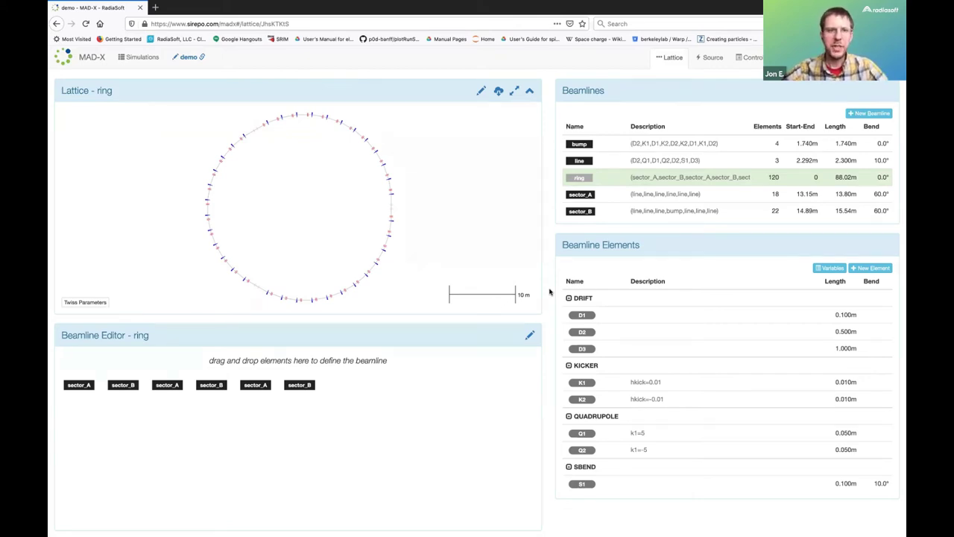
pyautogui.click(794, 57)
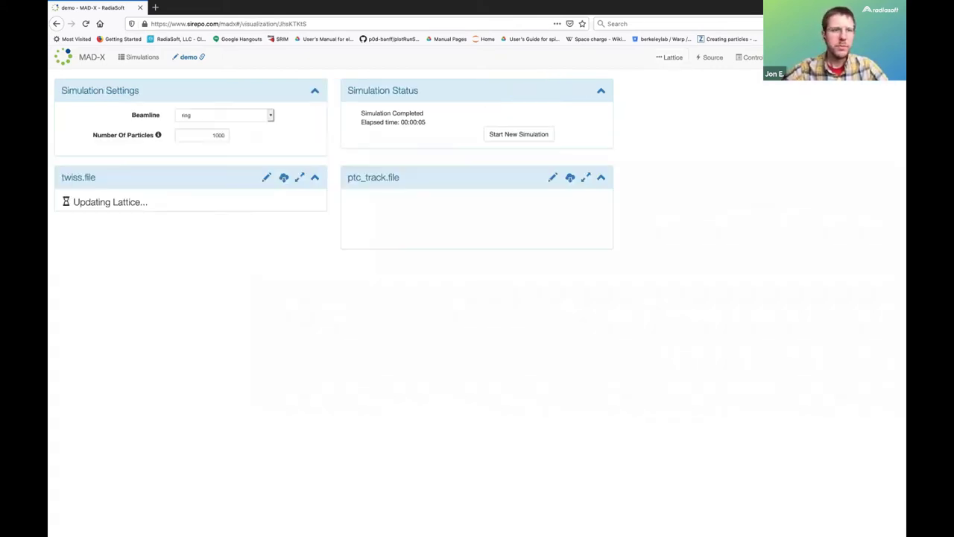
# Set the twiss report's vertical values to x and px and save.
pyautogui.click(266, 178)
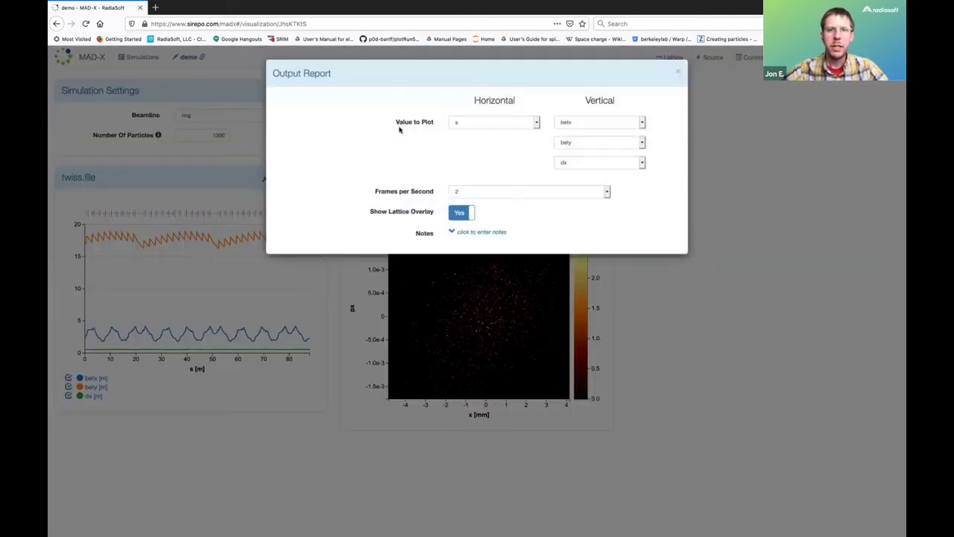
pyautogui.click(576, 125)
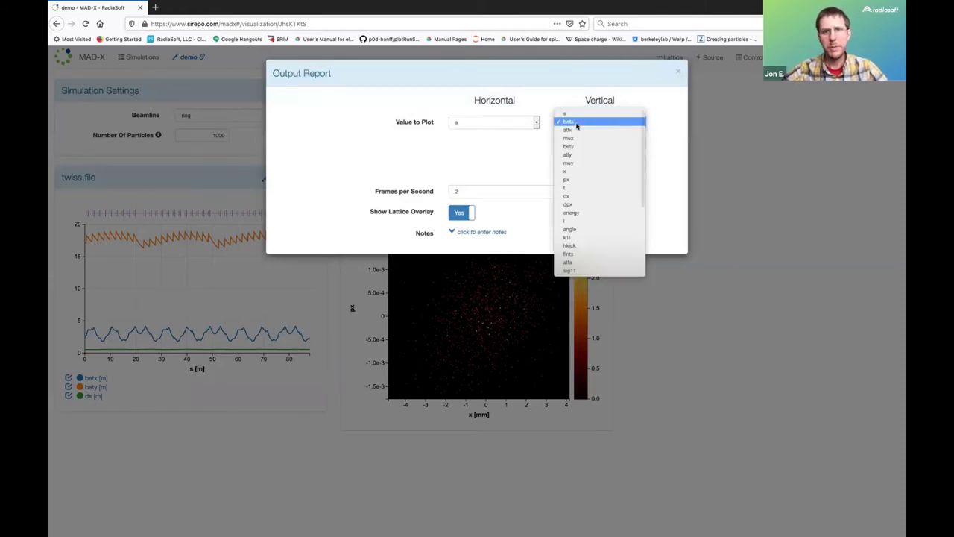
pyautogui.click(574, 170)
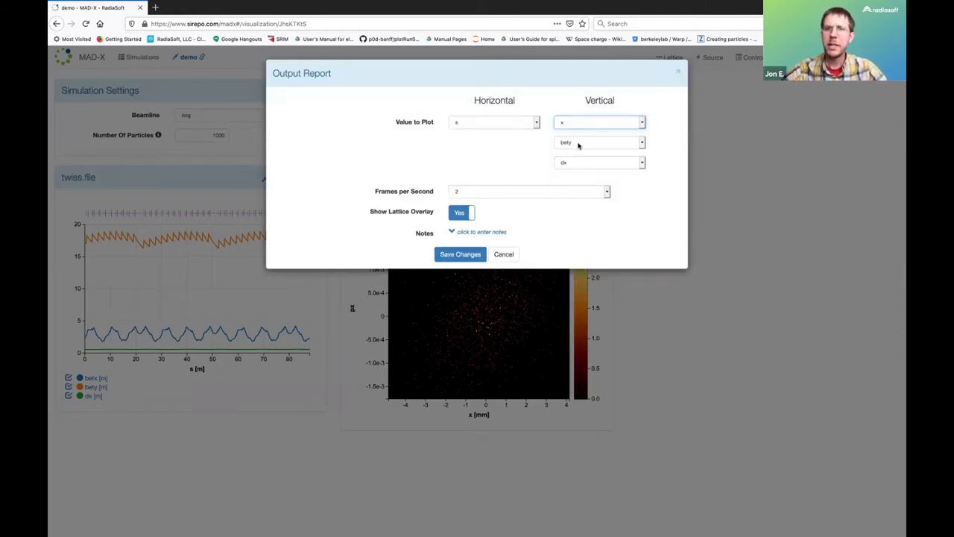
pyautogui.click(577, 143)
pyautogui.click(577, 178)
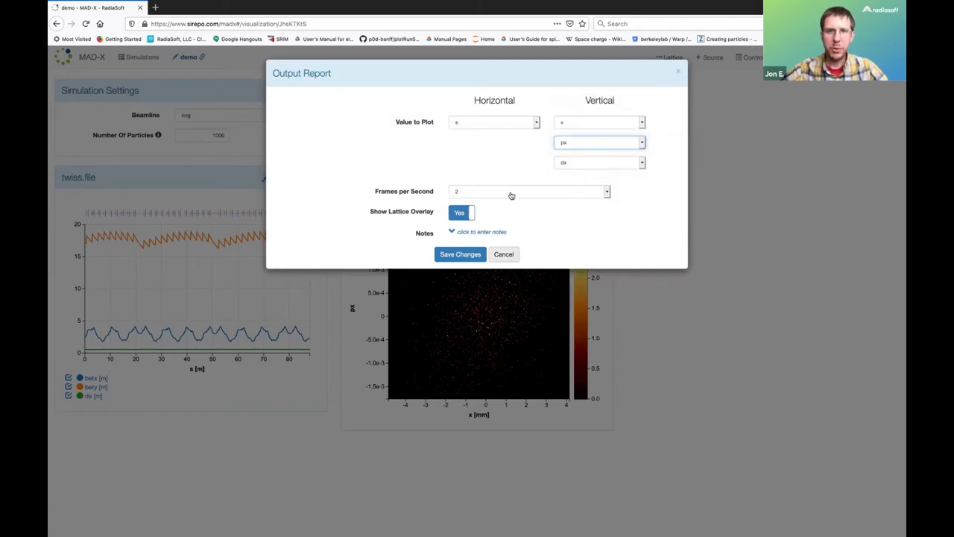
pyautogui.click(456, 256)
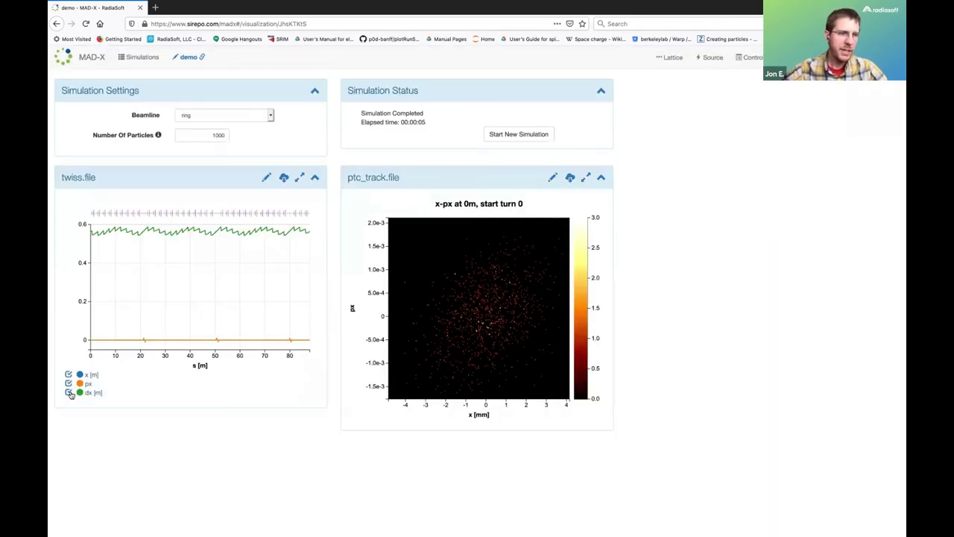
# Hide the dx curve and zoom the Twiss plot in and back out.
pyautogui.click(69, 393)
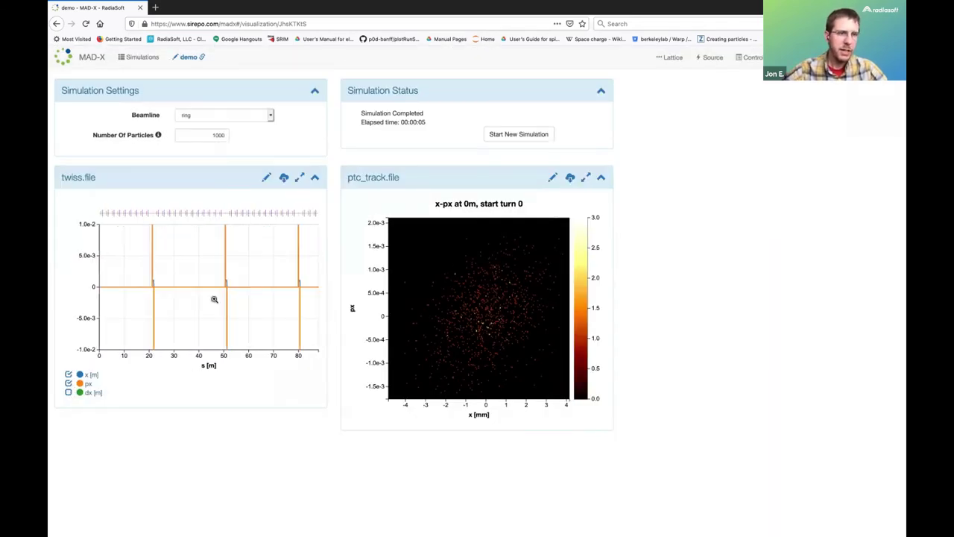
pyautogui.scroll(1, 154, 286)
pyautogui.scroll(4, 154, 286)
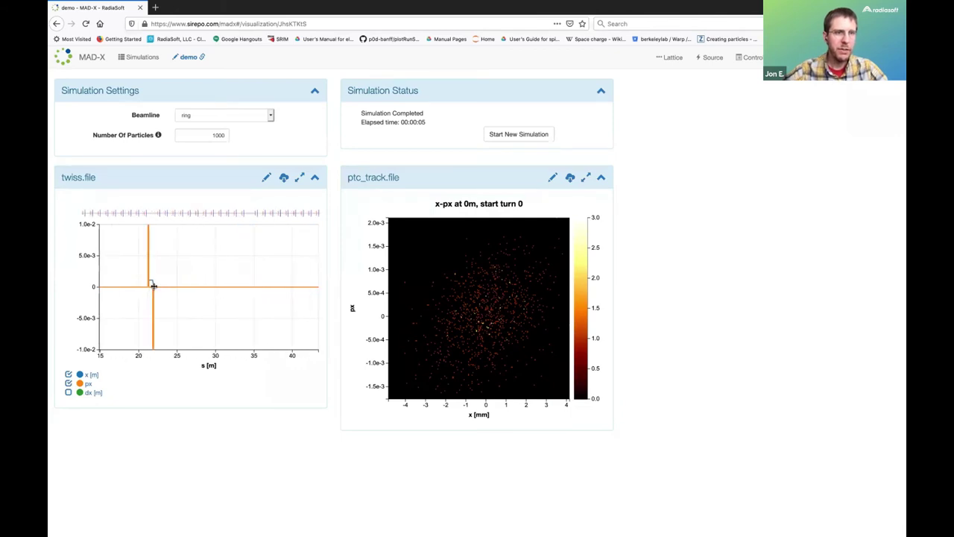
pyautogui.scroll(3, 154, 286)
pyautogui.scroll(2, 155, 287)
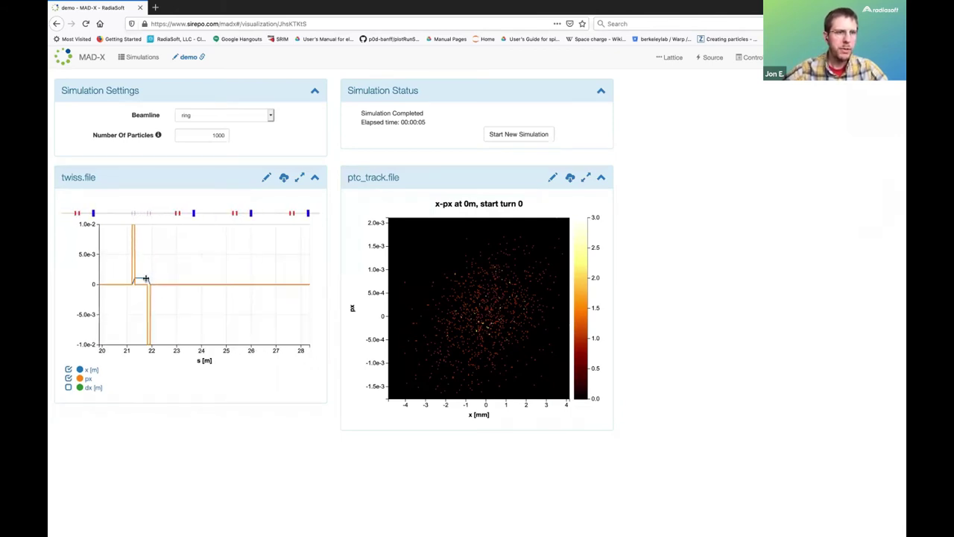
pyautogui.scroll(2, 193, 281)
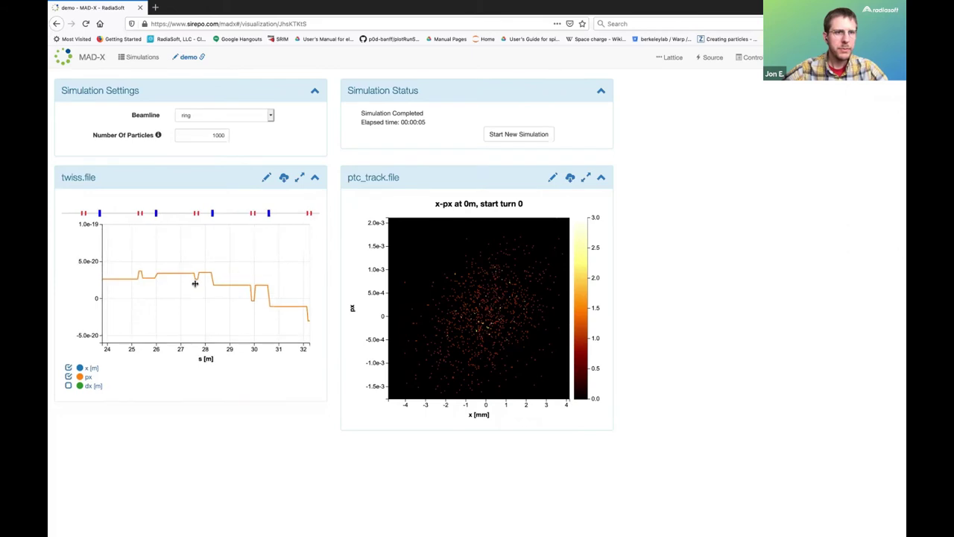
pyautogui.scroll(-4, 230, 284)
pyautogui.scroll(-2, 230, 284)
pyautogui.scroll(-1, 230, 283)
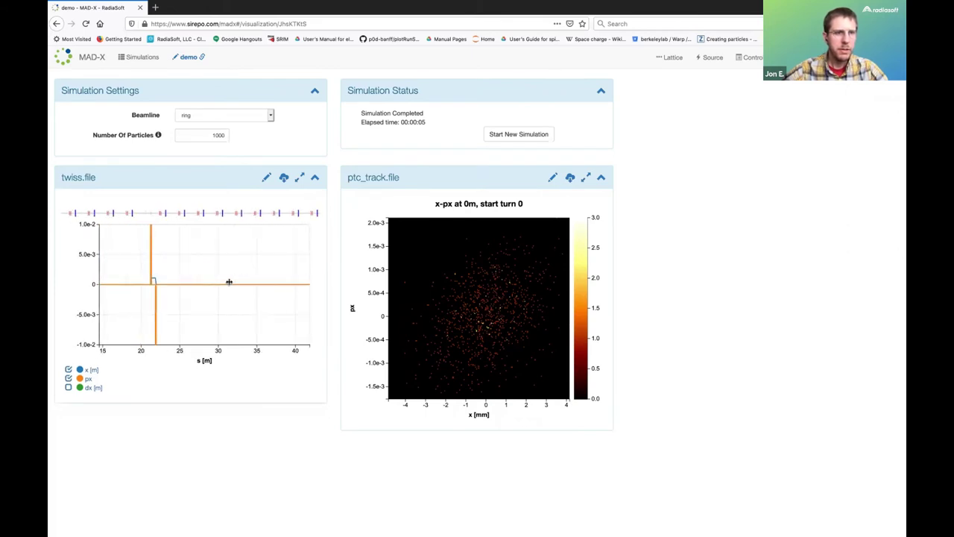
pyautogui.scroll(-1, 230, 281)
pyautogui.scroll(-2, 231, 280)
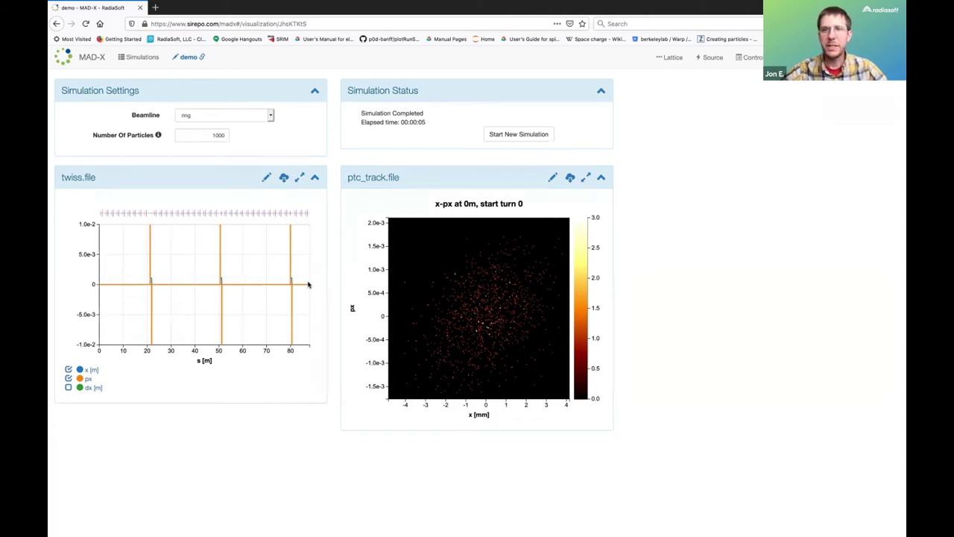
pyautogui.click(670, 59)
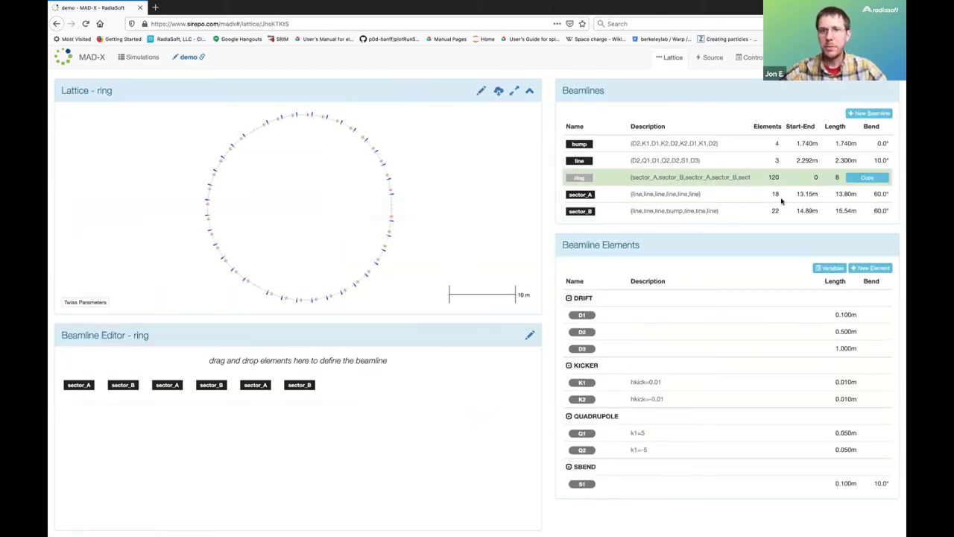
# Create a new beamline named bump2.
pyautogui.click(874, 114)
pyautogui.write('bum')
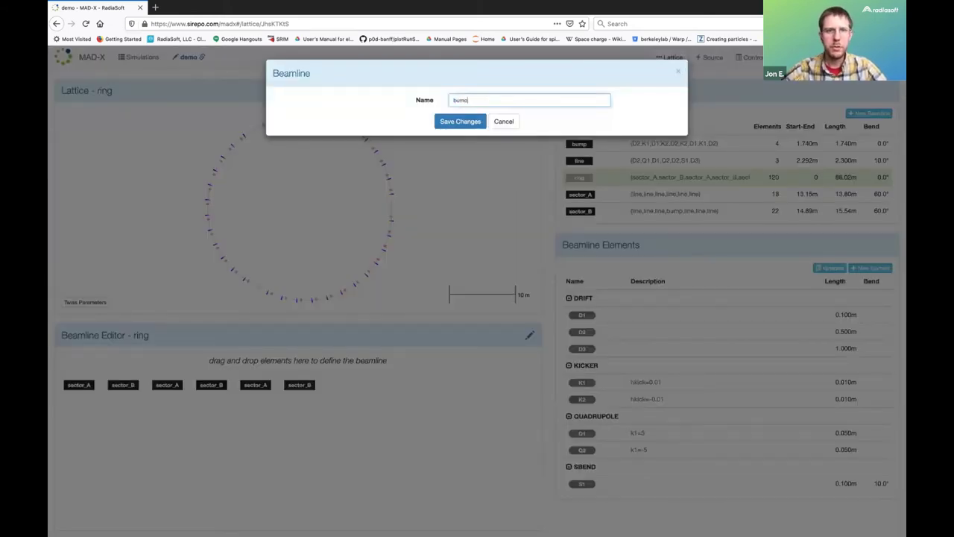
pyautogui.write('p2')
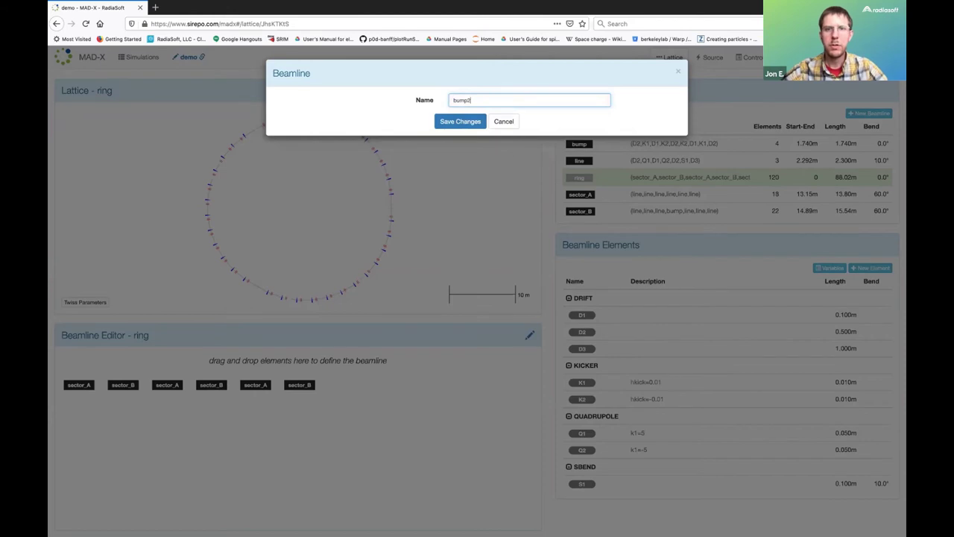
pyautogui.press('Return')
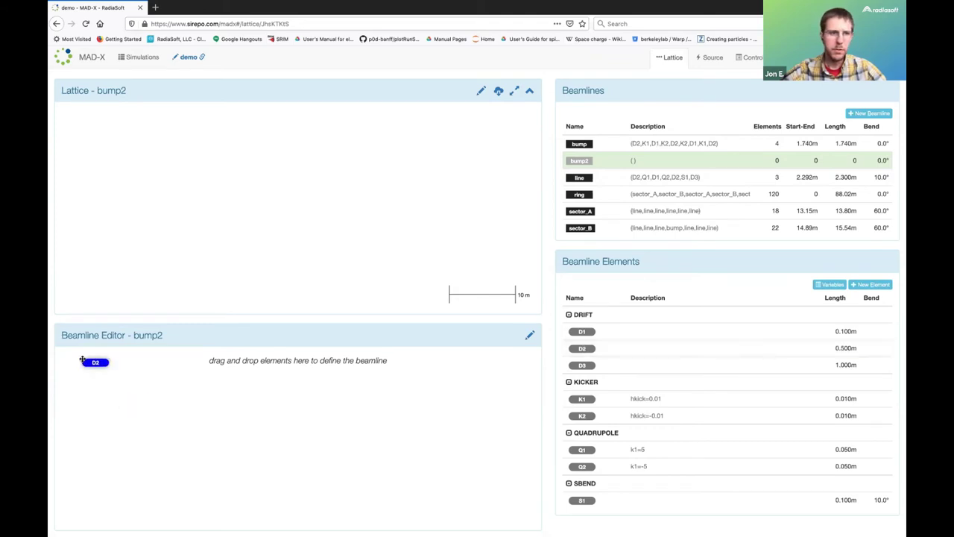
# Fill bump2 with D2, K2, D1, K1, D2, K1, D1, K2, D2, making it 1.740 m.
pyautogui.moveTo(134, 412); pyautogui.dragTo(95, 362)
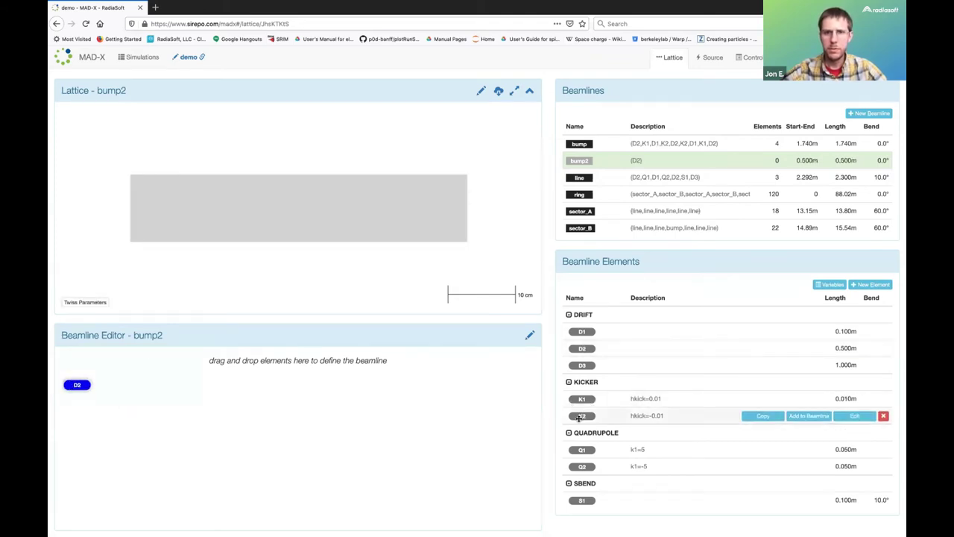
pyautogui.moveTo(581, 415); pyautogui.dragTo(119, 384)
pyautogui.moveTo(581, 331)
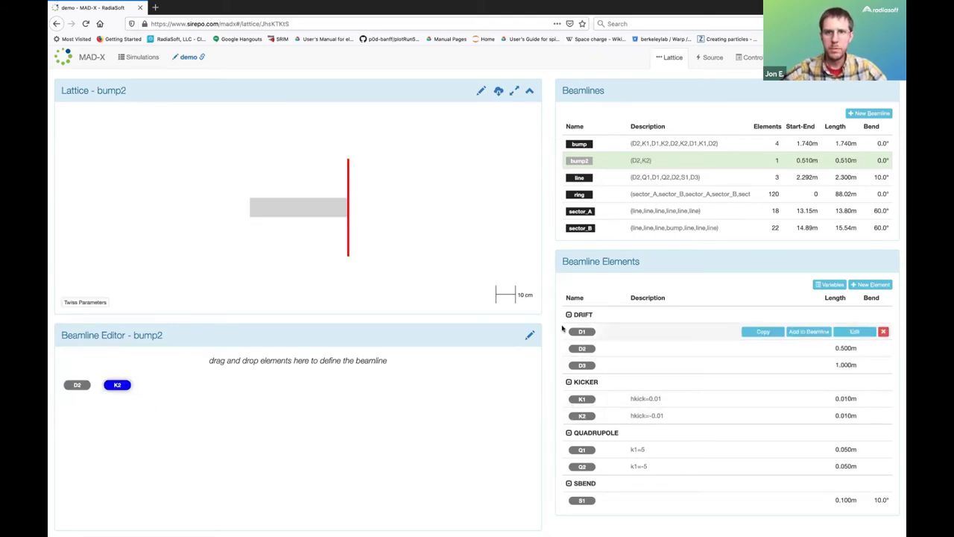
pyautogui.moveTo(581, 331); pyautogui.dragTo(161, 382)
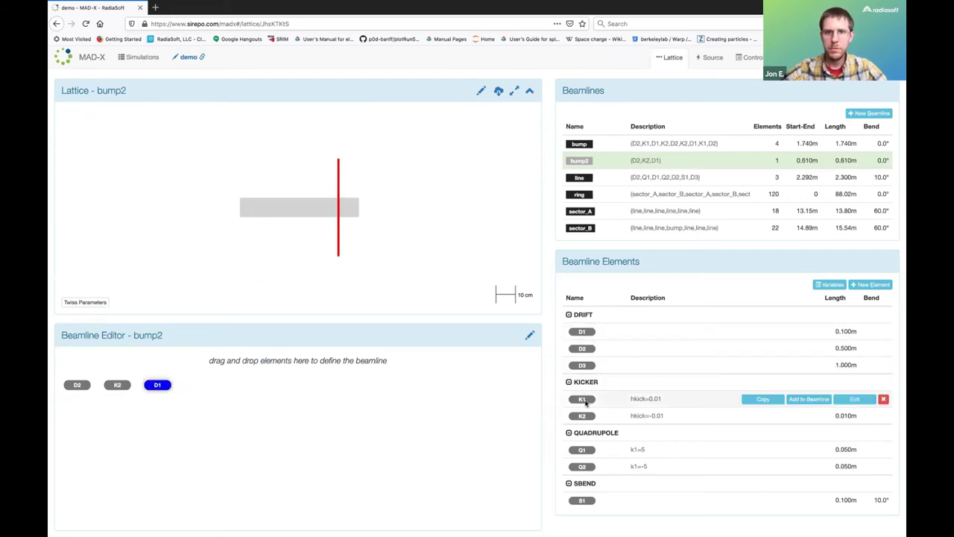
pyautogui.moveTo(582, 399)
pyautogui.moveTo(582, 398); pyautogui.dragTo(214, 380)
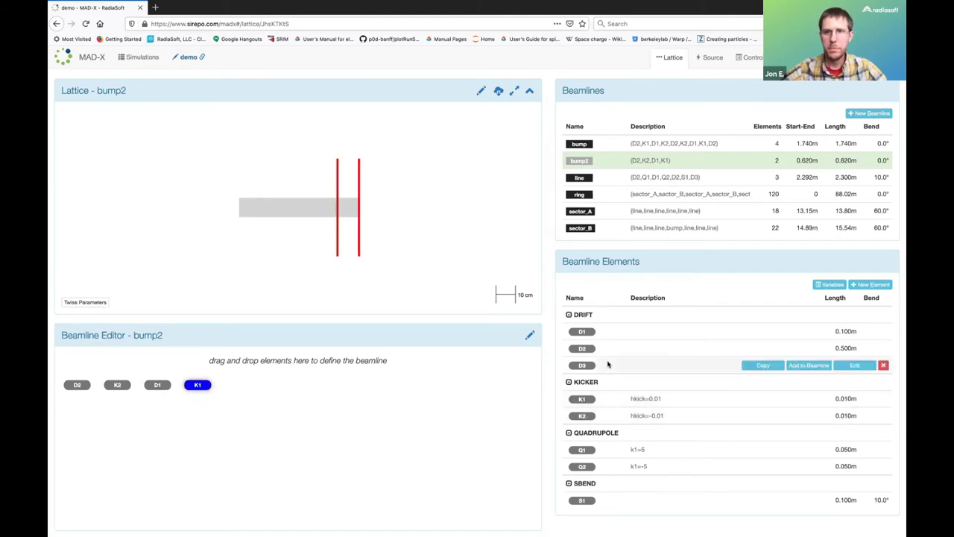
pyautogui.moveTo(584, 349); pyautogui.dragTo(238, 385)
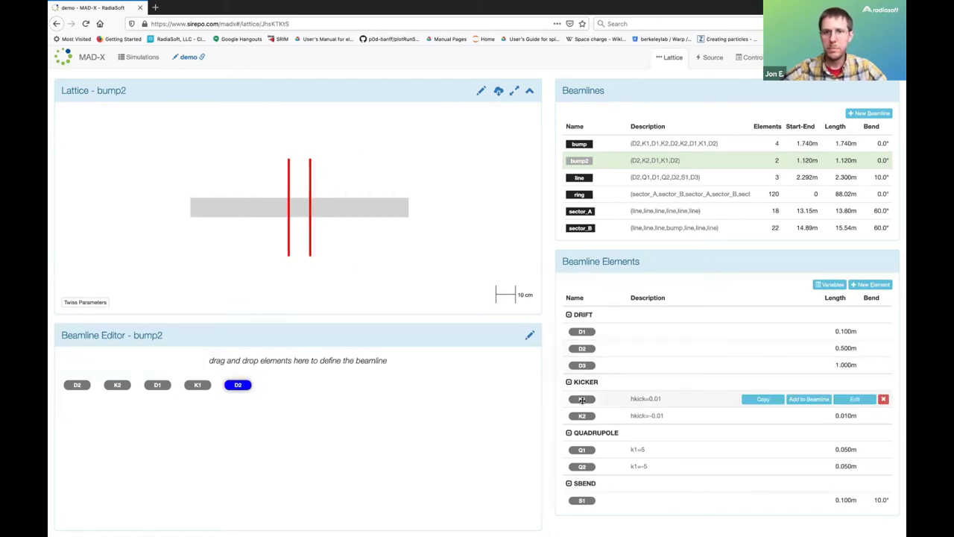
pyautogui.moveTo(399, 402); pyautogui.dragTo(277, 385)
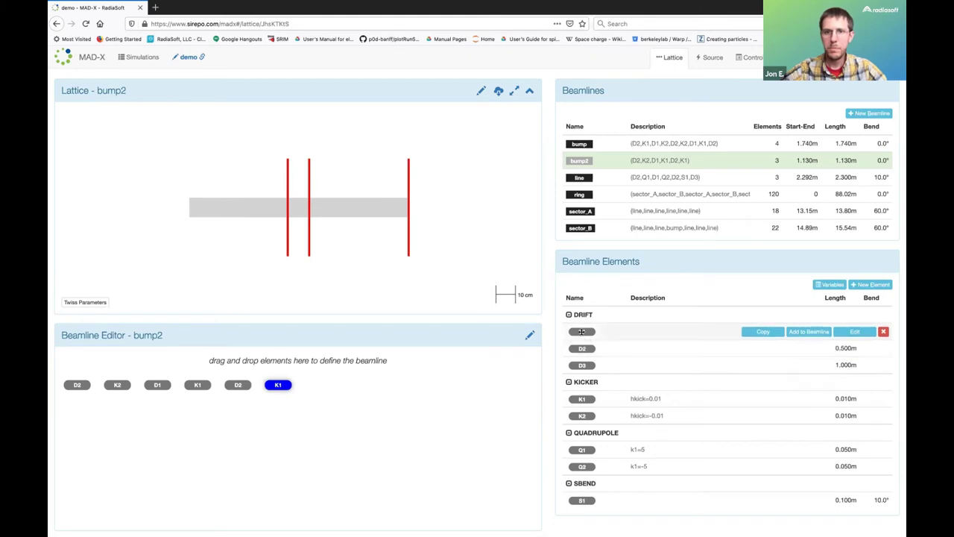
pyautogui.moveTo(581, 330); pyautogui.dragTo(318, 384)
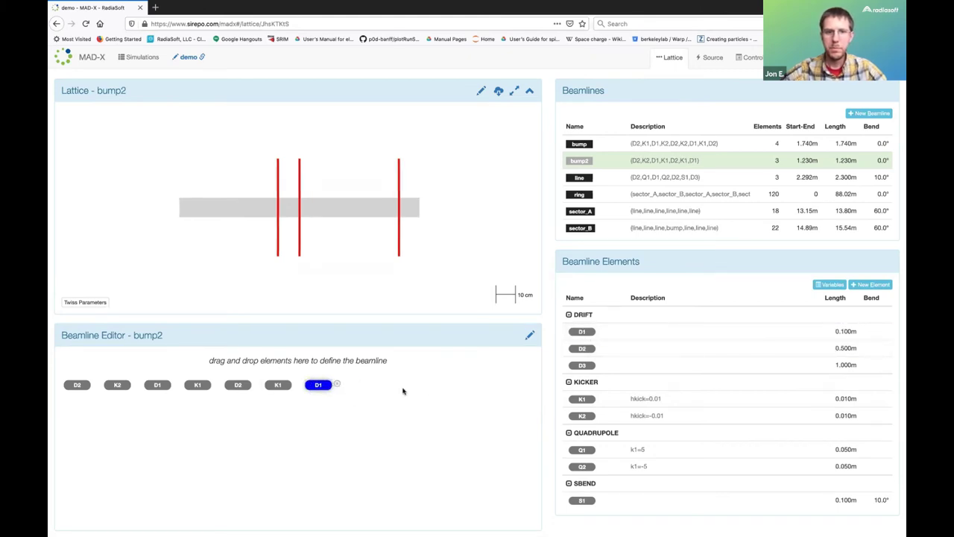
pyautogui.moveTo(491, 419); pyautogui.dragTo(358, 385)
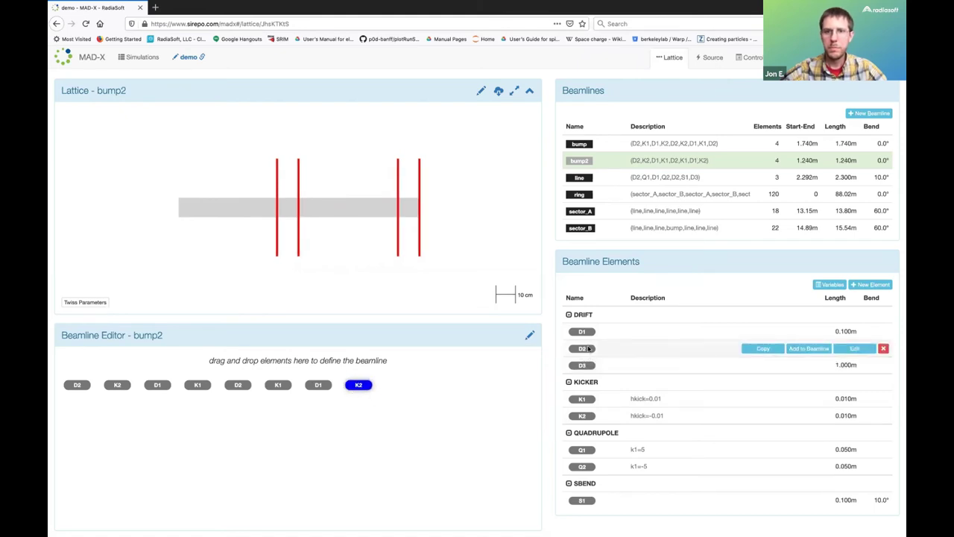
pyautogui.moveTo(492, 375); pyautogui.dragTo(418, 384)
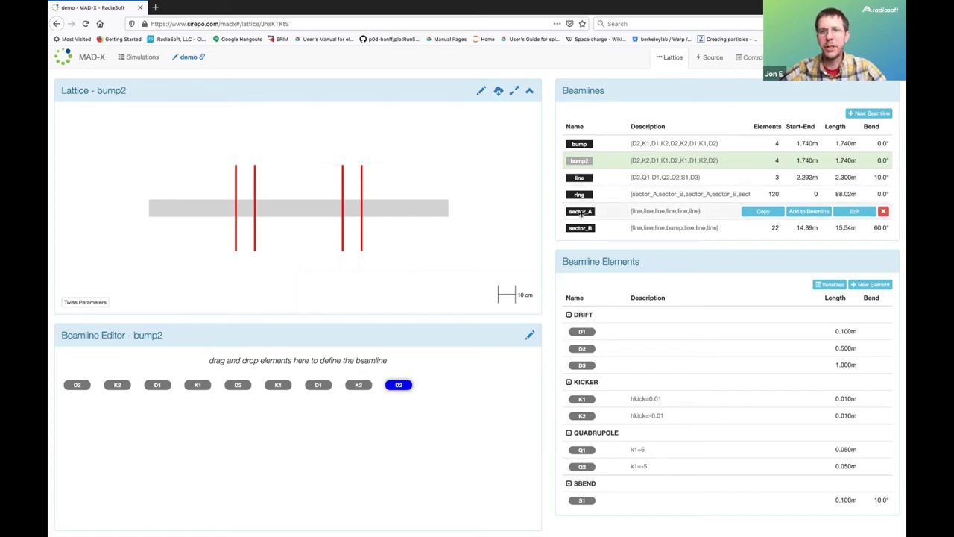
pyautogui.click(855, 212)
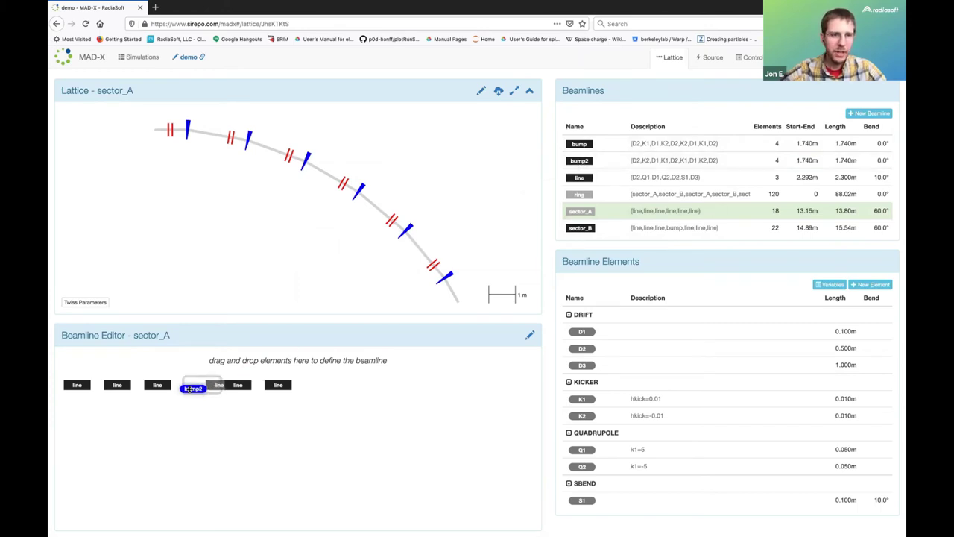
# Insert bump2 as sector_A's fourth element, then locate the sector blocks in the ring.
pyautogui.moveTo(583, 166); pyautogui.dragTo(190, 387)
pyautogui.moveTo(670, 194)
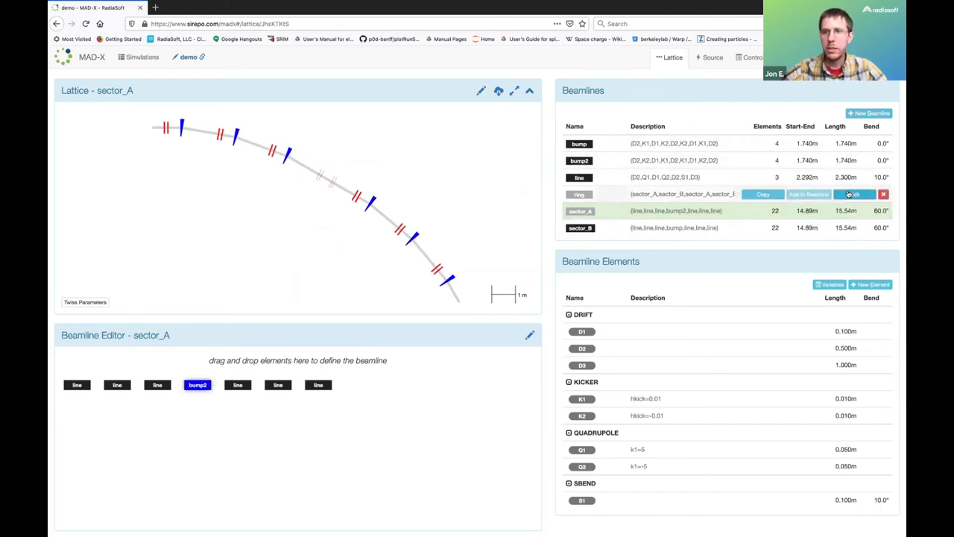
pyautogui.click(854, 194)
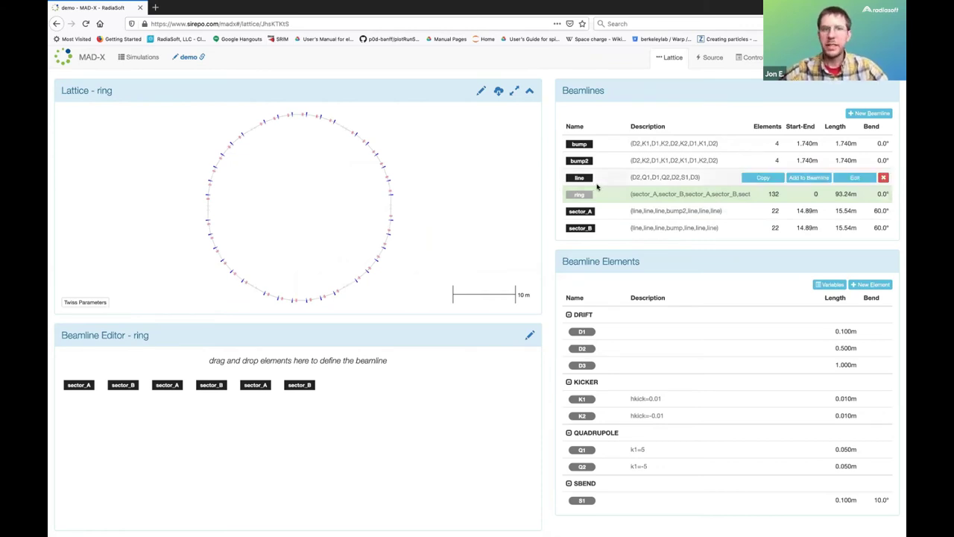
pyautogui.click(382, 165)
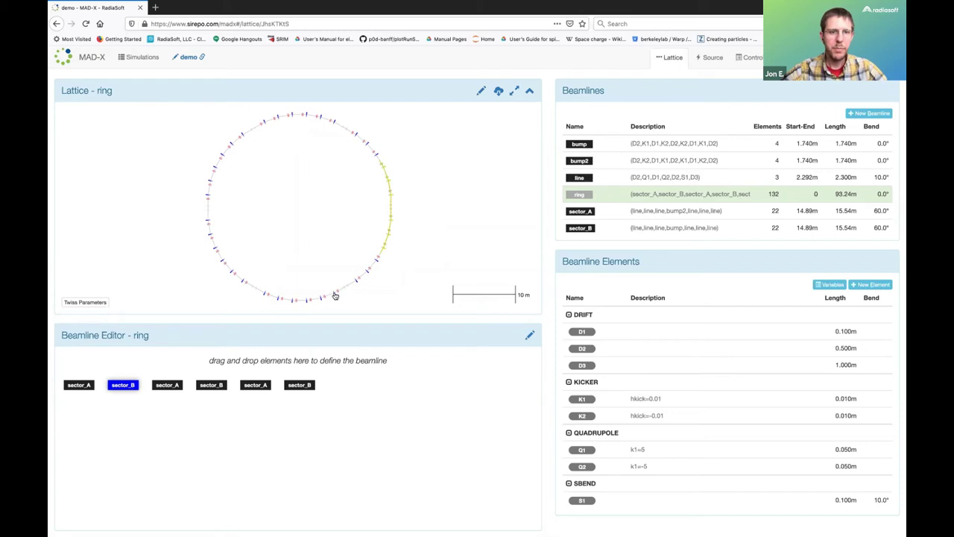
pyautogui.click(335, 296)
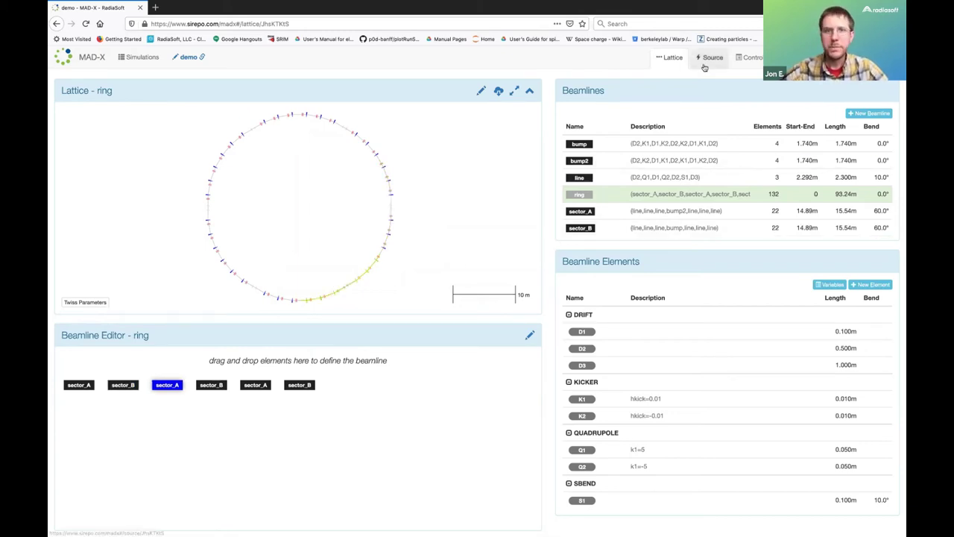
# Rerun the 1000-particle tracking on the modified ring and hide the twiss dx curve.
pyautogui.click(751, 59)
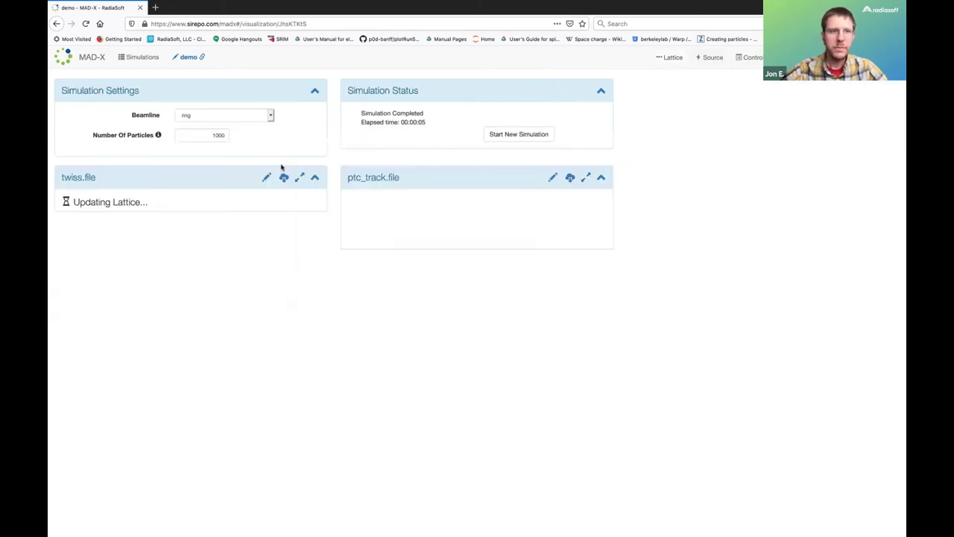
pyautogui.click(540, 134)
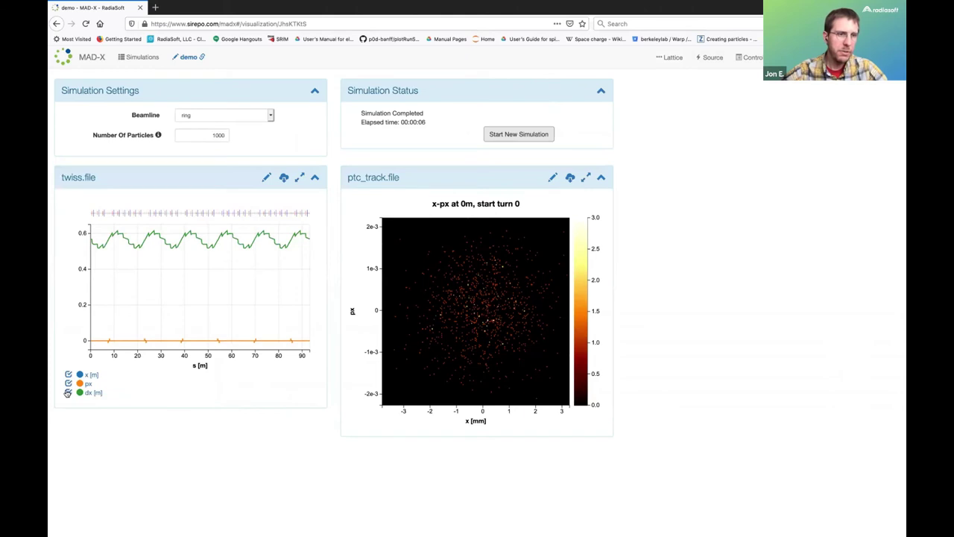
pyautogui.click(68, 393)
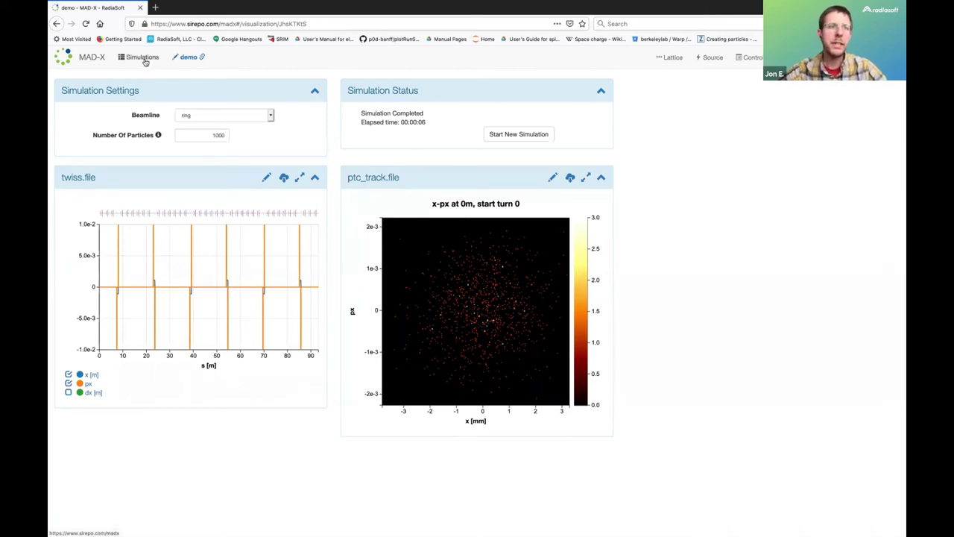
pyautogui.click(146, 63)
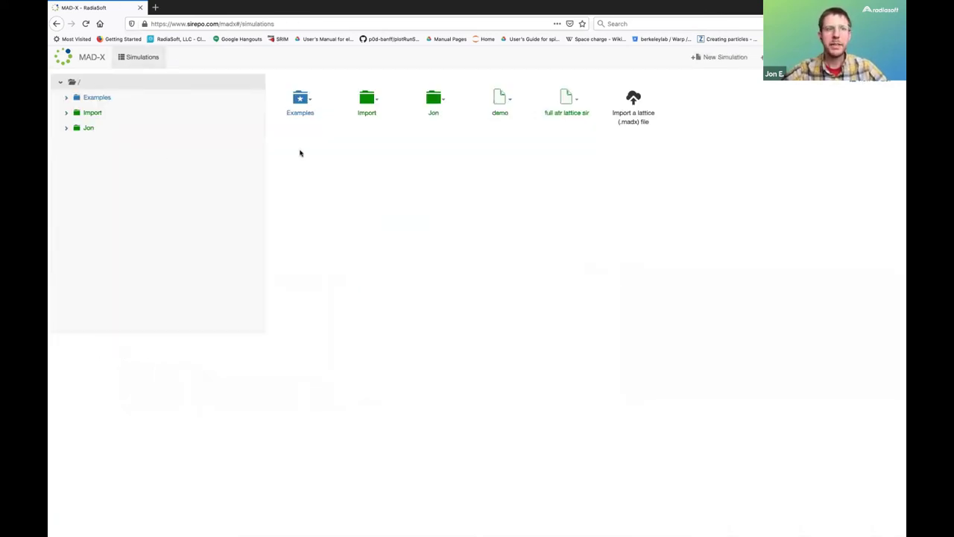
# Start a lattice (.madx) import and browse to Documents/Projects/RadiaSoft.
pyautogui.click(636, 125)
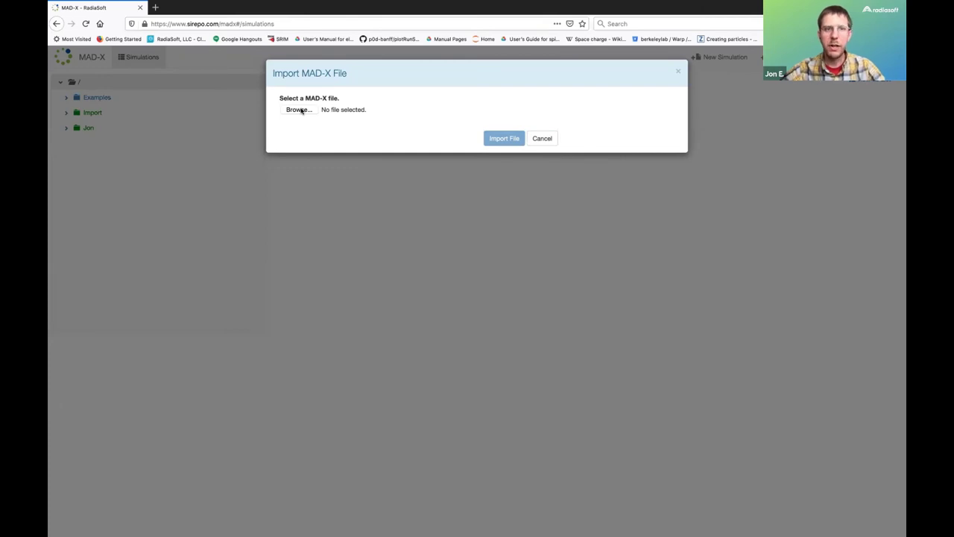
pyautogui.click(301, 110)
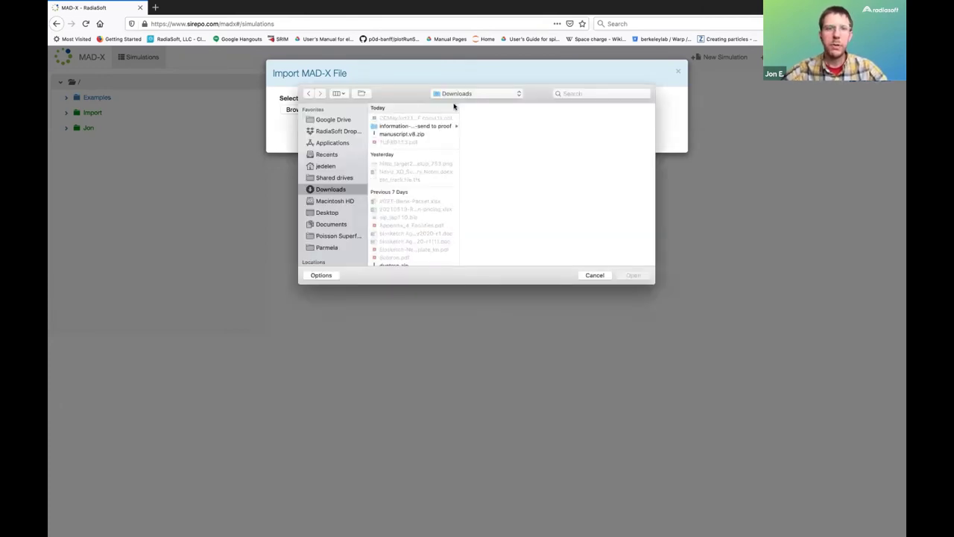
pyautogui.click(332, 224)
pyautogui.scroll(-2, 403, 216)
pyautogui.scroll(-3, 405, 224)
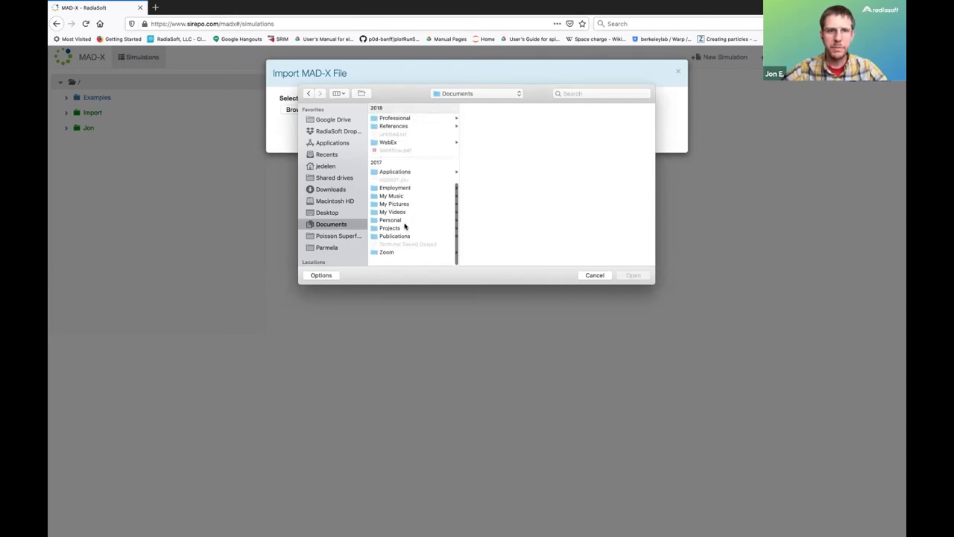
pyautogui.scroll(-3, 405, 235)
pyautogui.click(402, 237)
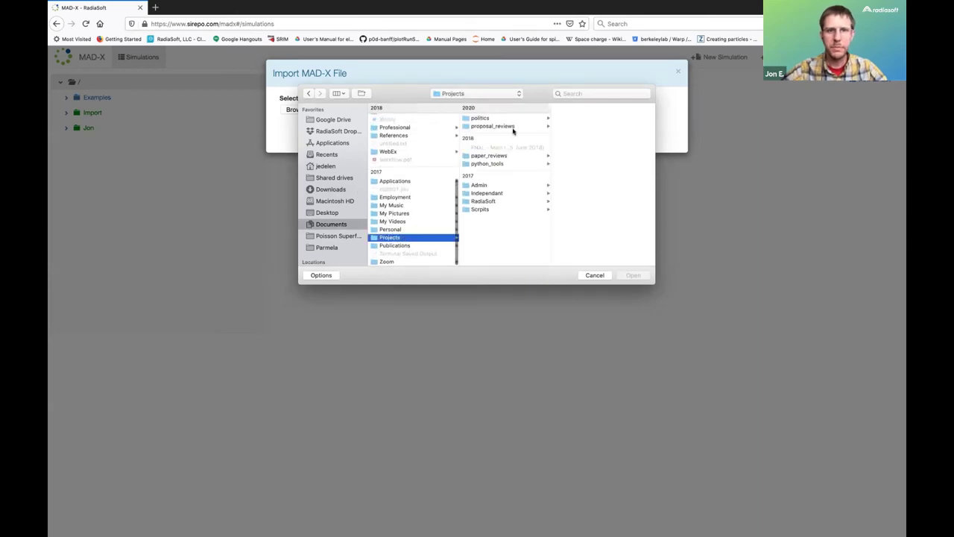
pyautogui.click(504, 201)
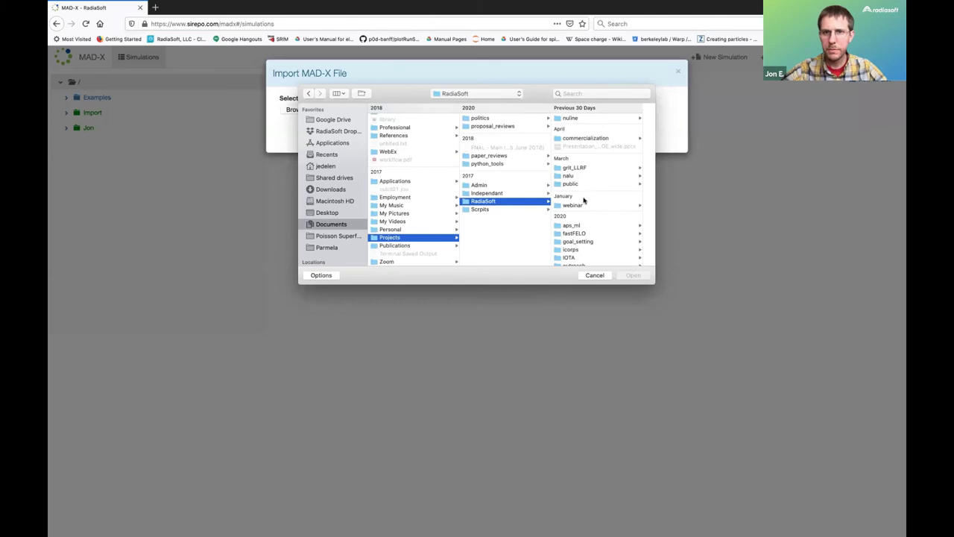
pyautogui.scroll(-3, 584, 193)
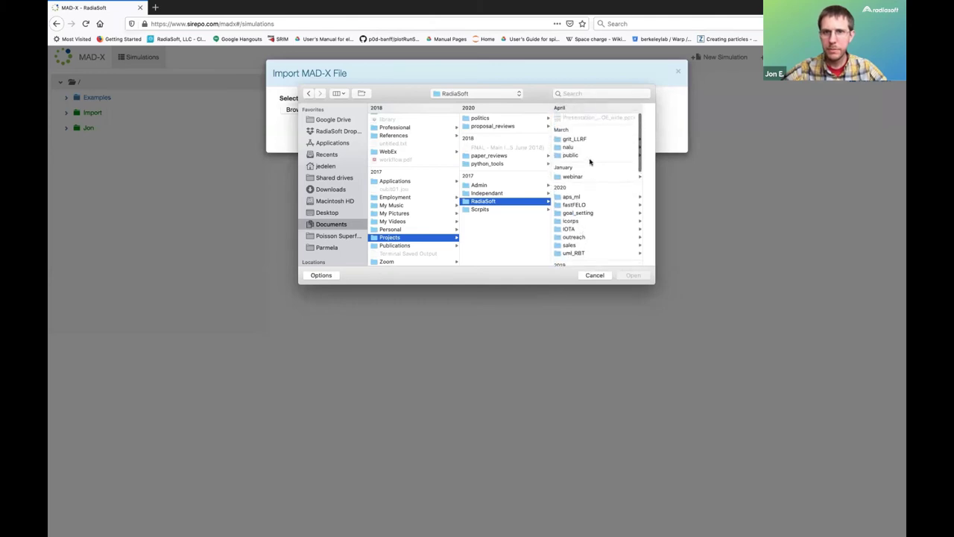
pyautogui.scroll(-2, 589, 162)
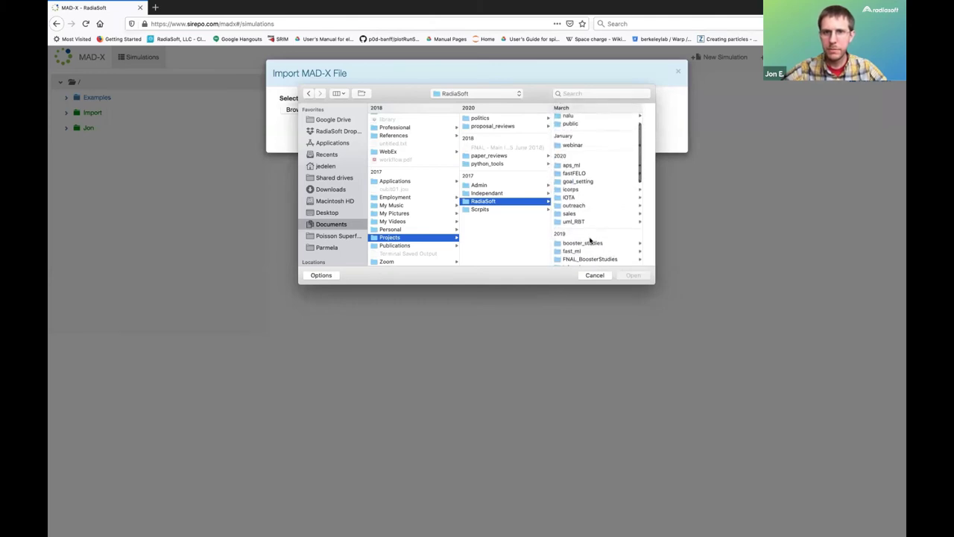
pyautogui.scroll(-1, 588, 240)
pyautogui.scroll(-1, 588, 239)
pyautogui.scroll(-1, 586, 249)
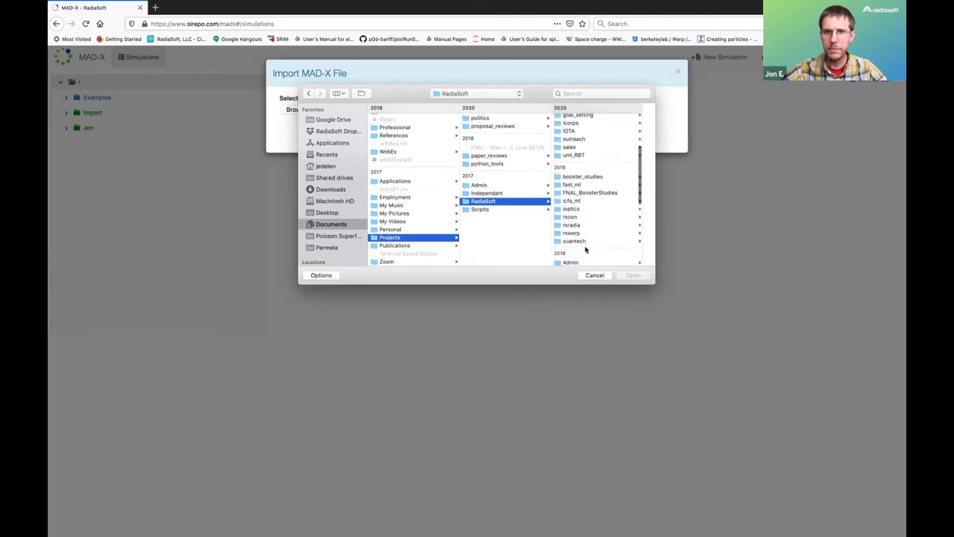
pyautogui.scroll(-1, 586, 250)
pyautogui.scroll(-1, 586, 249)
pyautogui.scroll(-1, 586, 250)
pyautogui.scroll(-1, 586, 250)
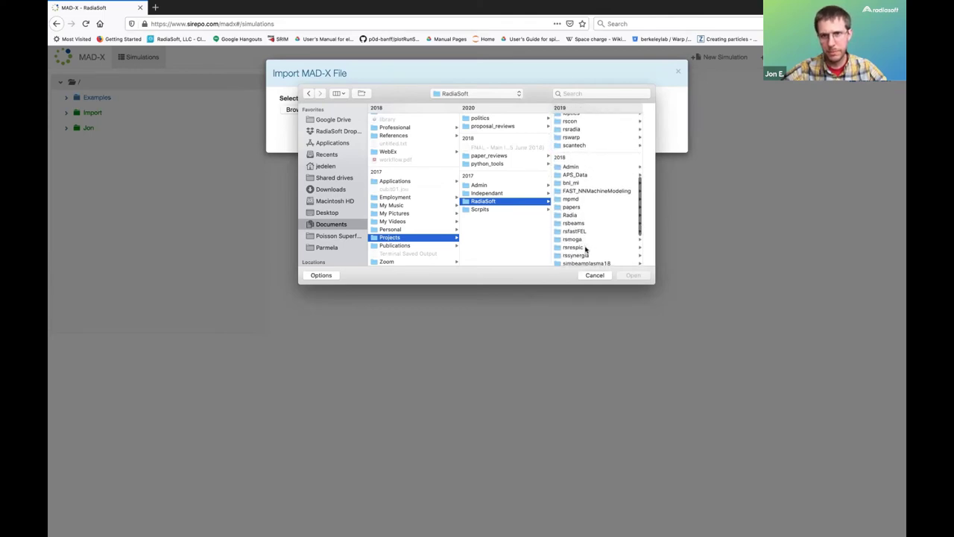
pyautogui.scroll(-1, 585, 250)
pyautogui.scroll(-1, 586, 250)
pyautogui.scroll(10, 585, 250)
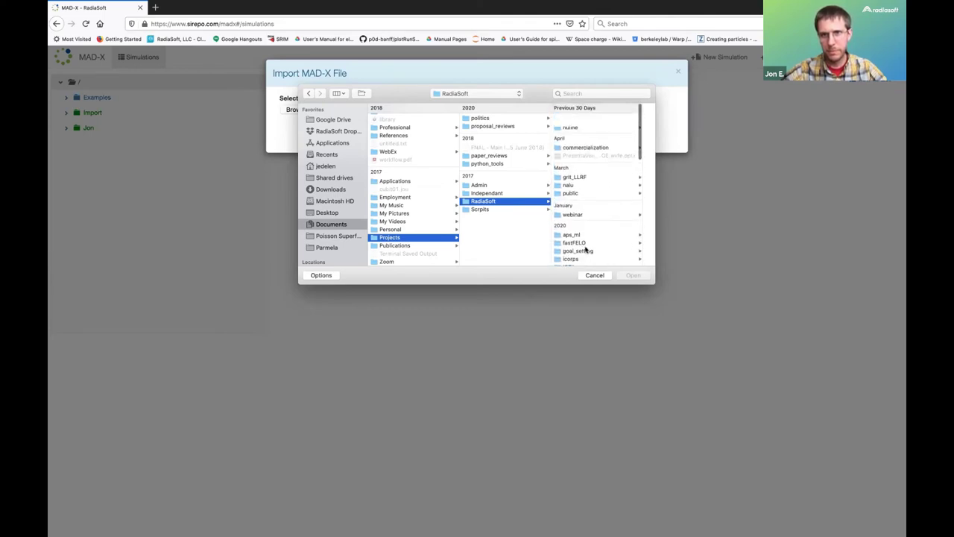
pyautogui.scroll(-1, 586, 250)
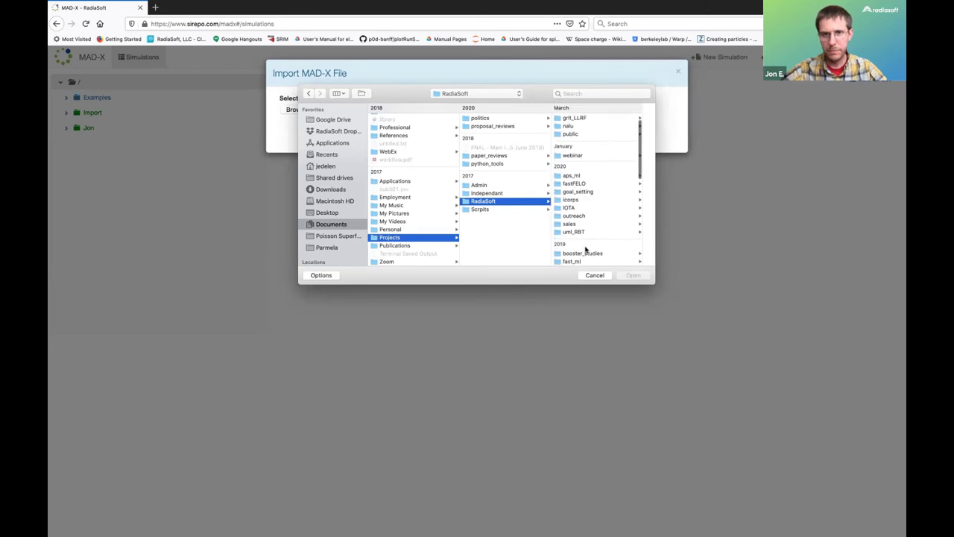
pyautogui.scroll(-1, 586, 250)
pyautogui.scroll(-1, 586, 249)
pyautogui.scroll(-1, 586, 250)
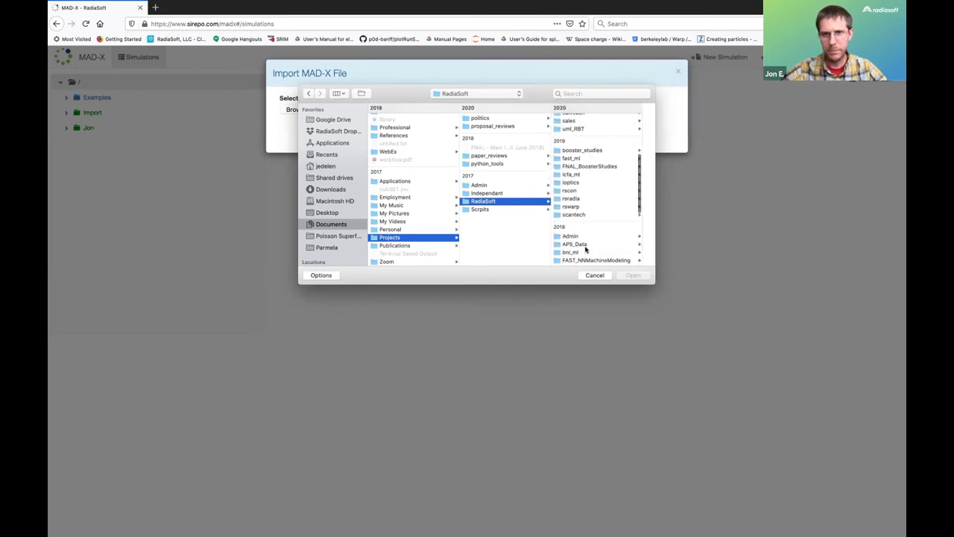
pyautogui.scroll(-1, 582, 249)
pyautogui.scroll(-2, 584, 231)
# Navigate into bnl_ml/atr and select atr_u_je.madx as the import file.
pyautogui.click(580, 203)
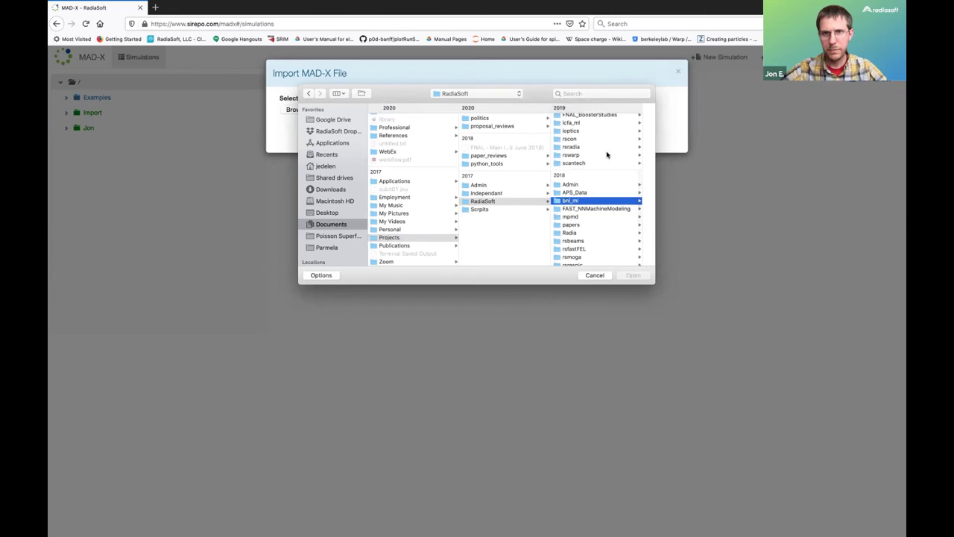
pyautogui.click(603, 149)
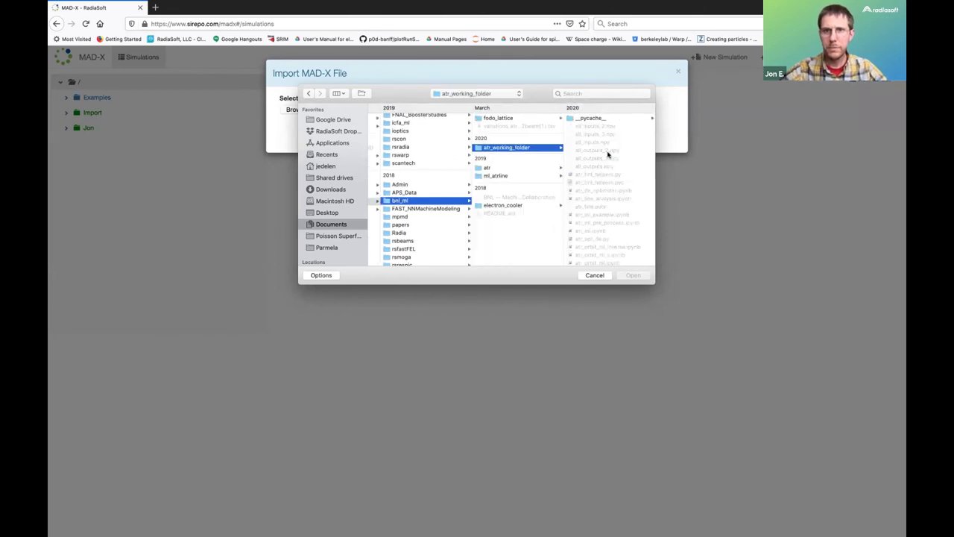
pyautogui.scroll(-3, 608, 199)
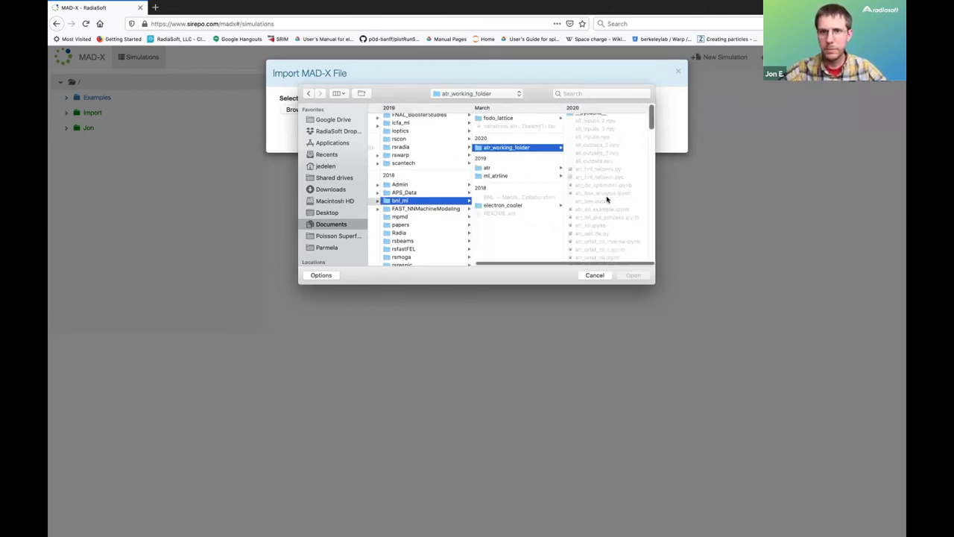
pyautogui.scroll(-3, 608, 199)
pyautogui.scroll(-3, 607, 199)
pyautogui.scroll(2, 607, 185)
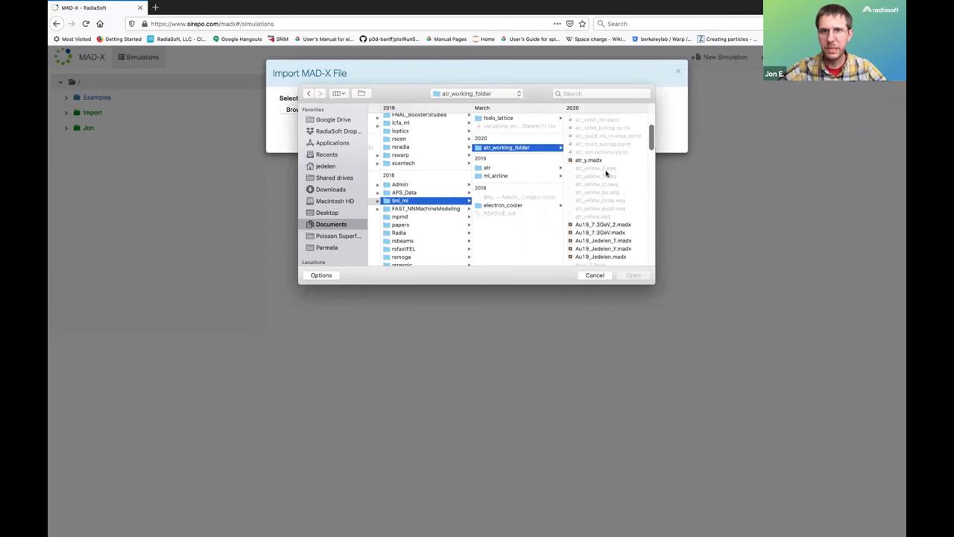
pyautogui.scroll(-3, 600, 172)
pyautogui.scroll(-2, 598, 183)
pyautogui.scroll(2, 598, 183)
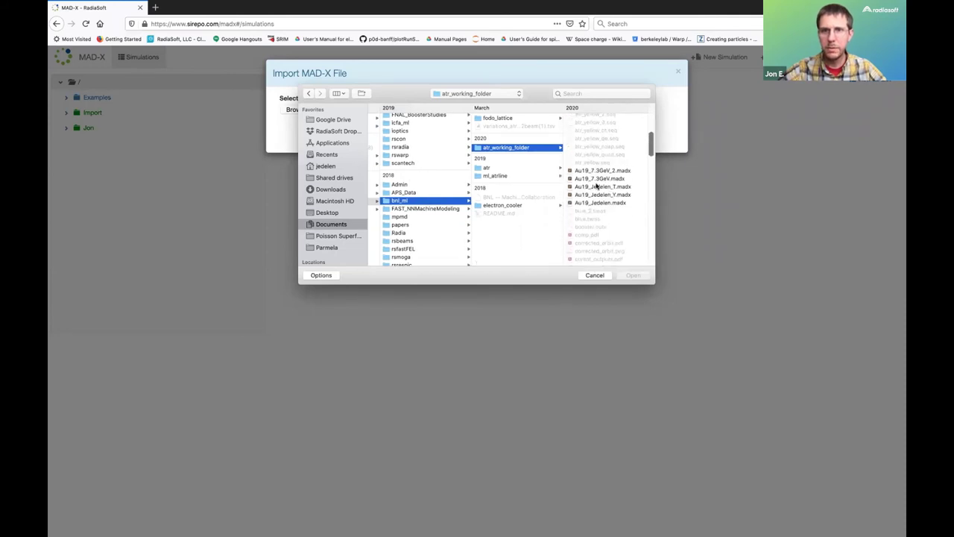
pyautogui.scroll(-3, 600, 188)
pyautogui.scroll(1, 596, 186)
pyautogui.scroll(-1, 597, 194)
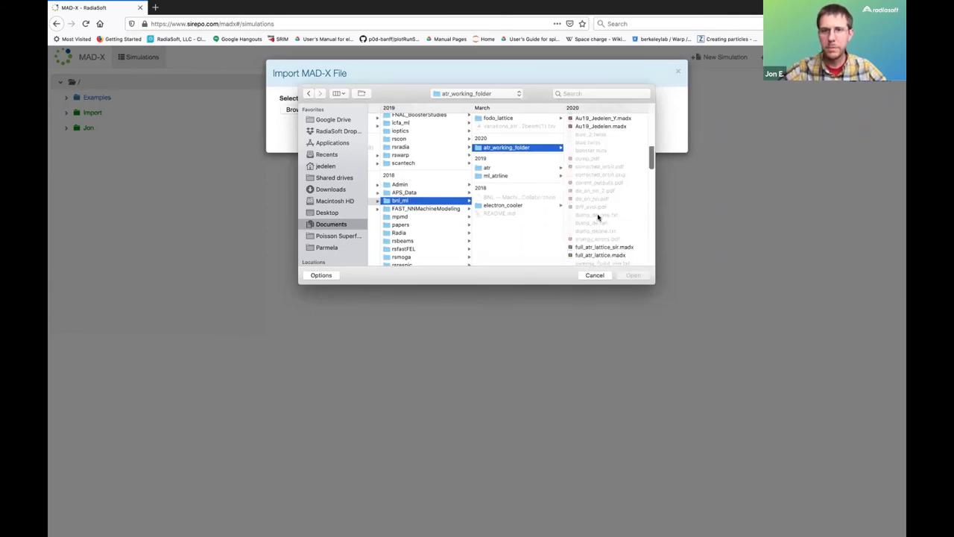
pyautogui.scroll(4, 597, 212)
pyautogui.scroll(2, 597, 212)
pyautogui.click(522, 175)
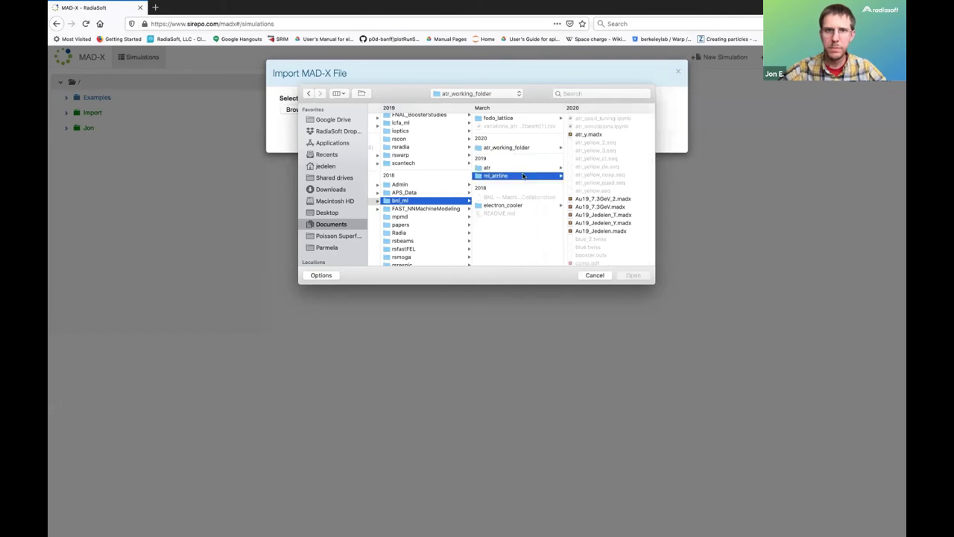
pyautogui.click(524, 168)
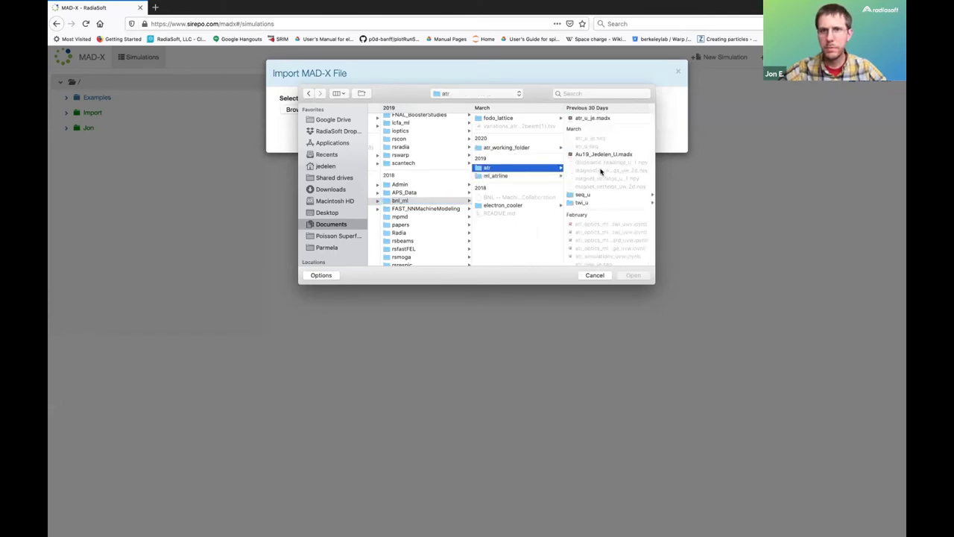
pyautogui.click(596, 120)
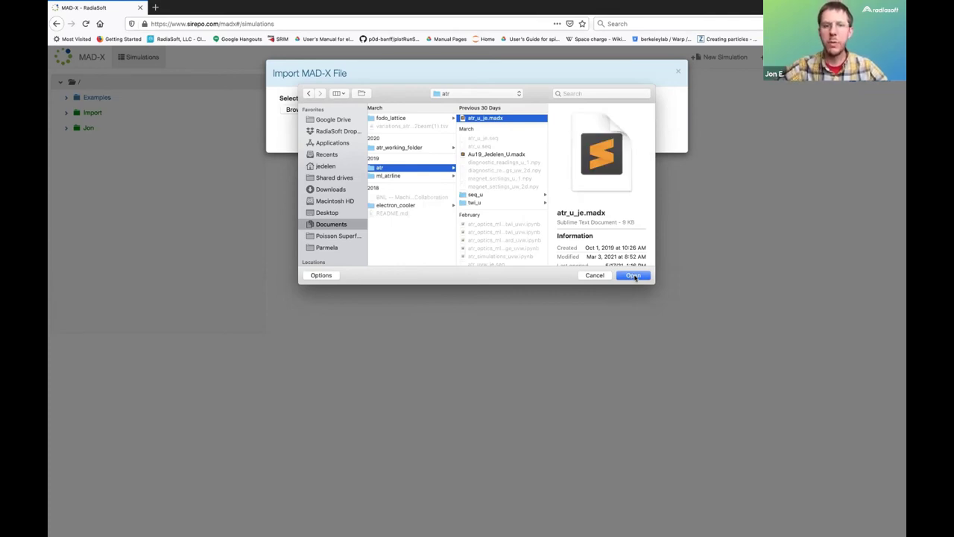
pyautogui.click(632, 275)
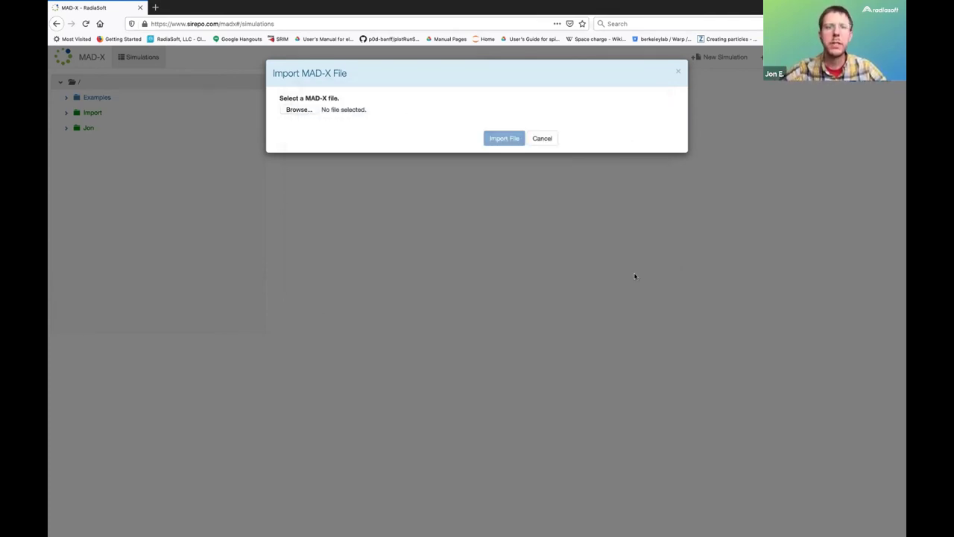
# Import atr_u_je.madx, then zoom and pan the 48-element a2u lattice plot.
pyautogui.click(504, 138)
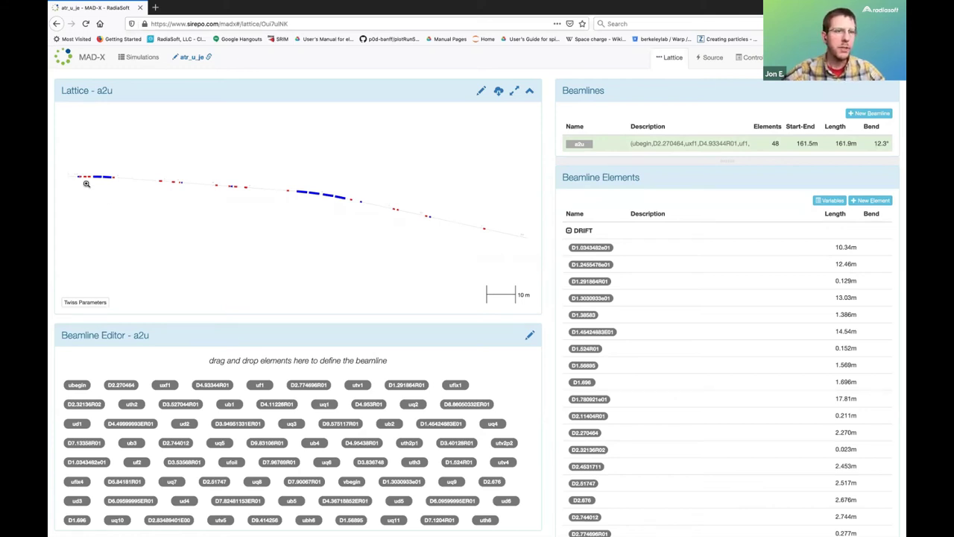
pyautogui.scroll(3, 86, 184)
pyautogui.scroll(3, 87, 182)
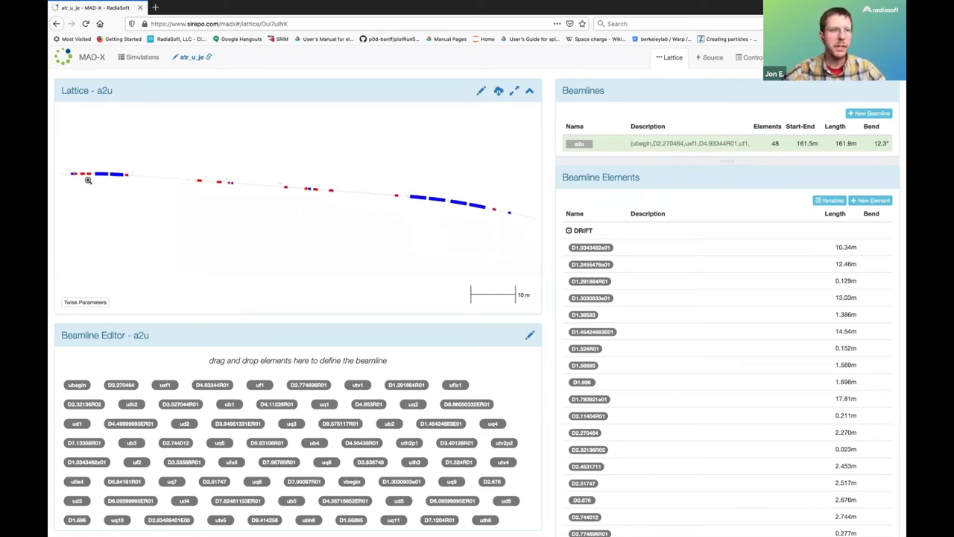
pyautogui.scroll(4, 88, 181)
pyautogui.moveTo(88, 180); pyautogui.dragTo(240, 207)
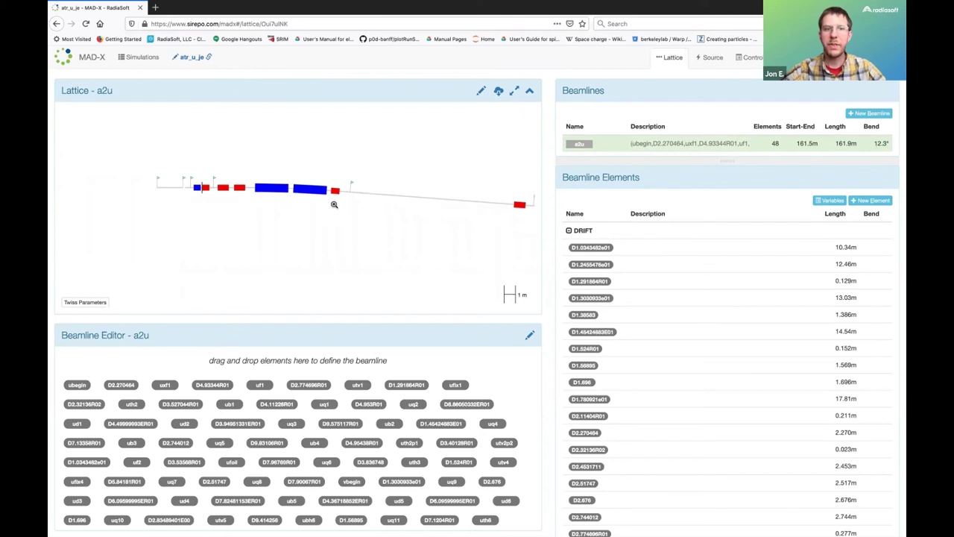
pyautogui.scroll(-3, 342, 207)
pyautogui.scroll(-2, 407, 249)
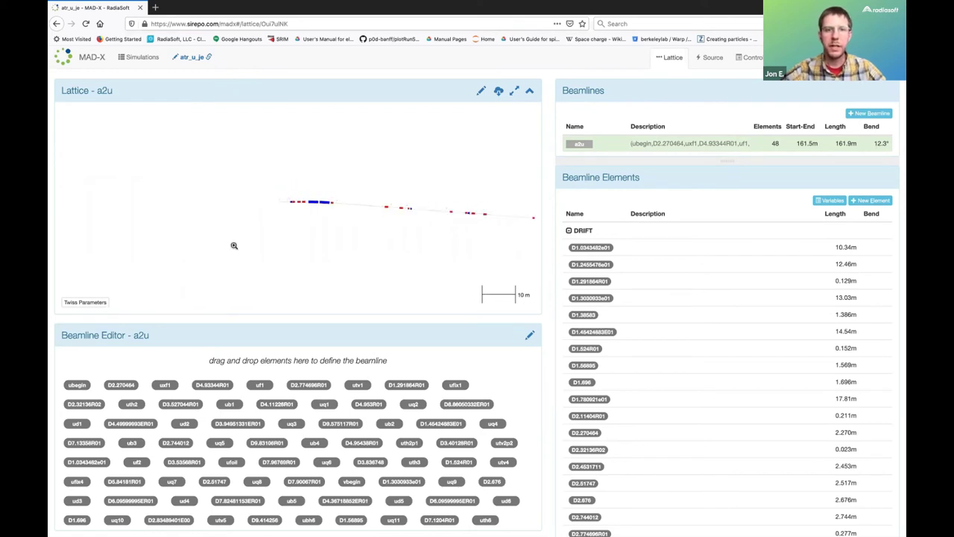
pyautogui.moveTo(242, 247); pyautogui.dragTo(179, 206)
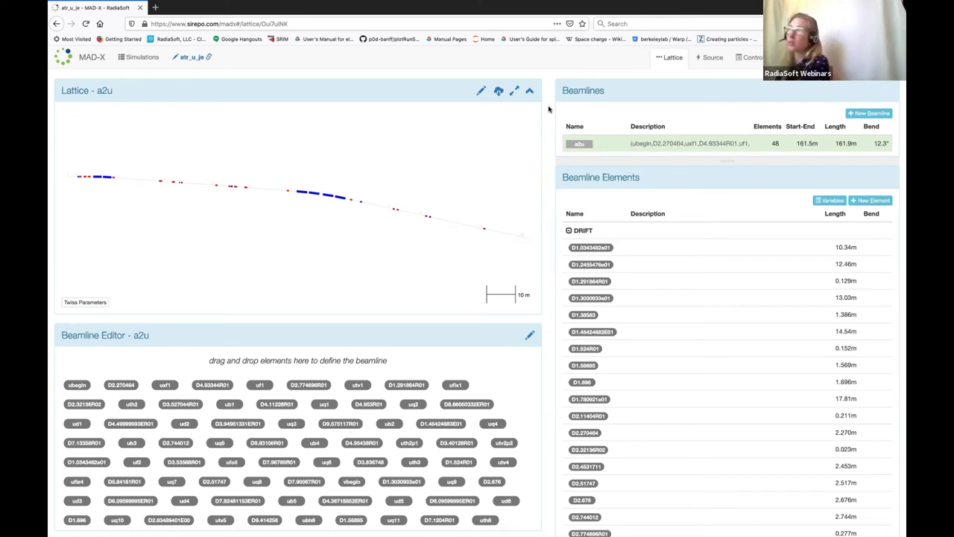
# Open the demo simulation from the simulations list.
pyautogui.click(140, 58)
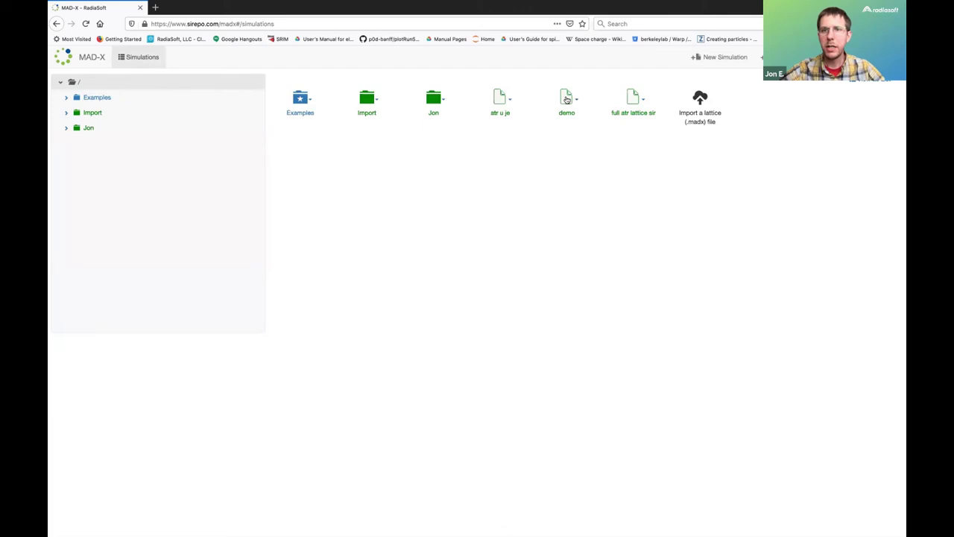
pyautogui.click(573, 101)
pyautogui.click(559, 126)
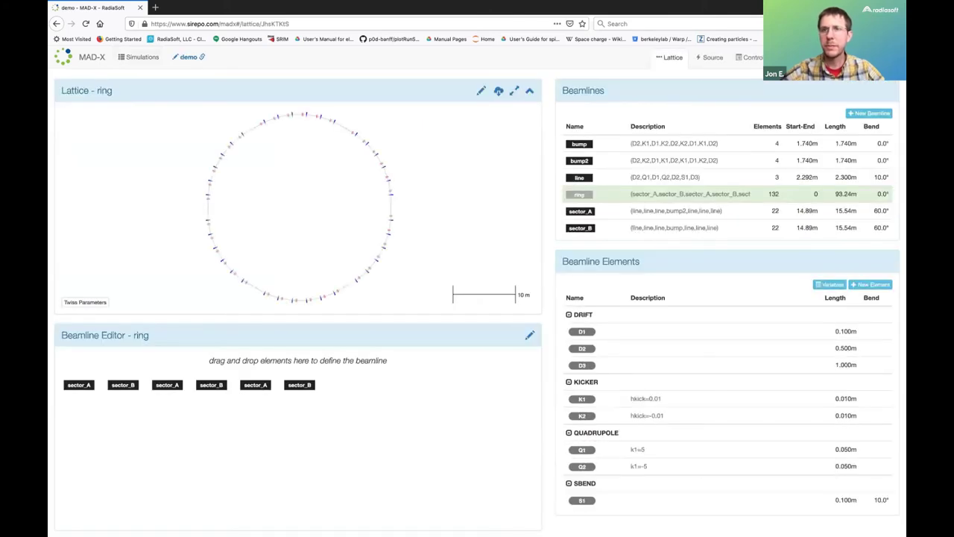
# Export the demo simulation as demo.zip and save the download.
pyautogui.click(786, 57)
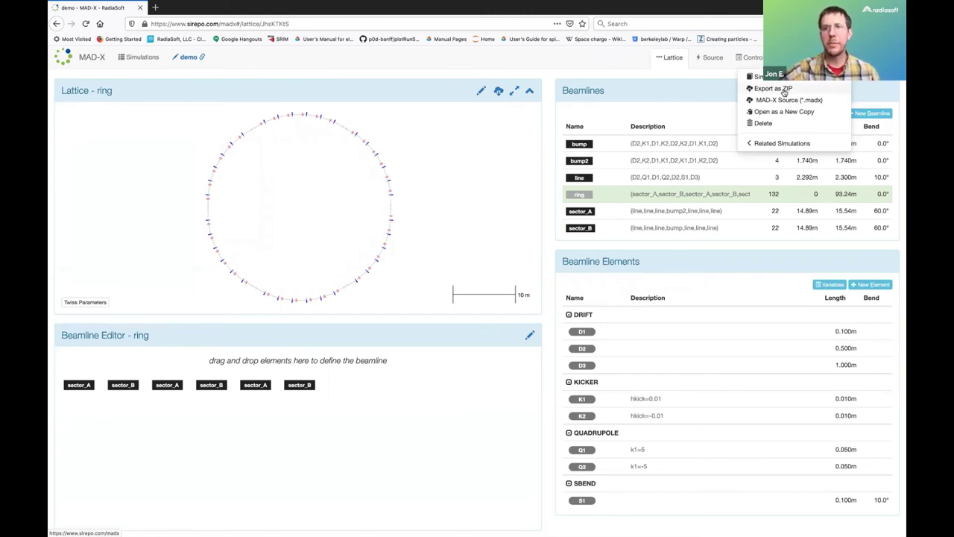
pyautogui.click(784, 90)
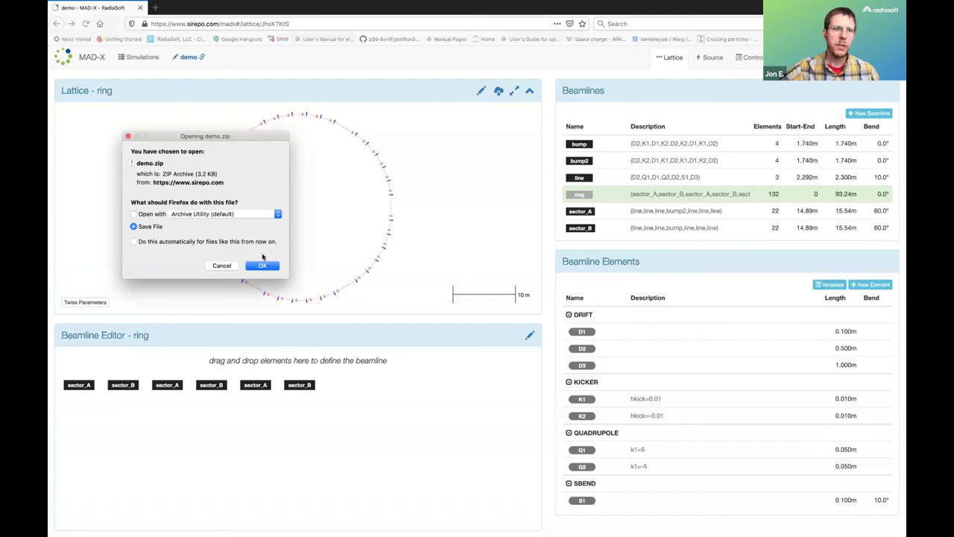
pyautogui.click(262, 265)
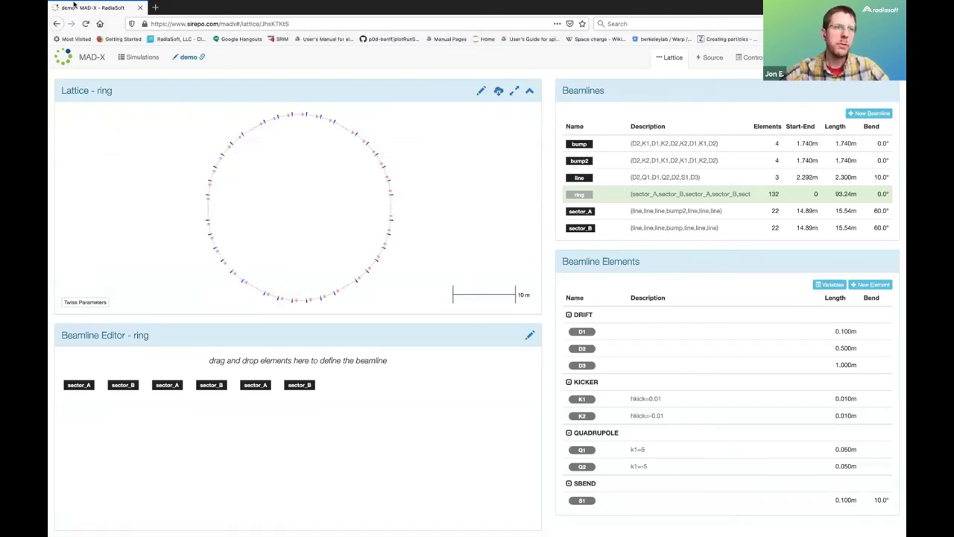
# Leave full screen and open a new Finder window on the Downloads folder.
pyautogui.press('ctrl+super+f')
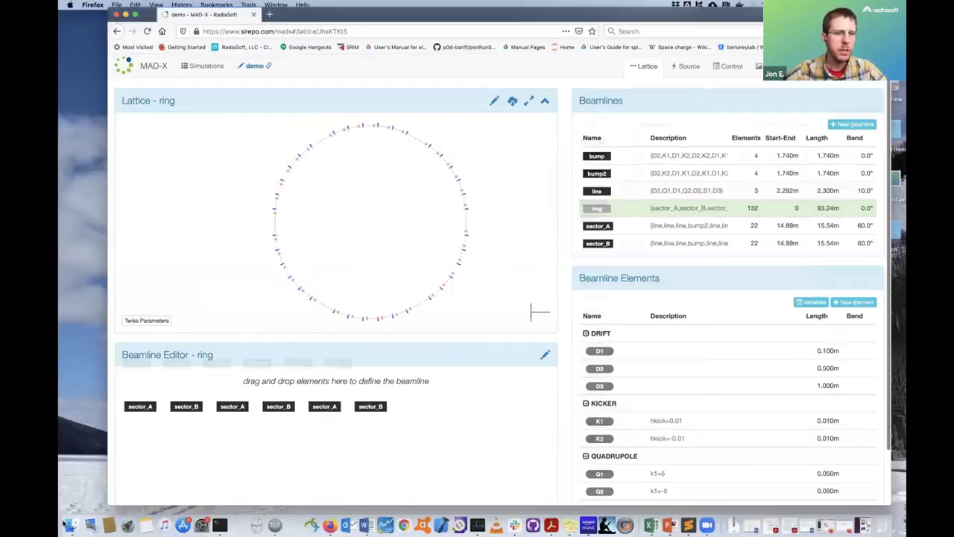
pyautogui.rightClick(72, 526)
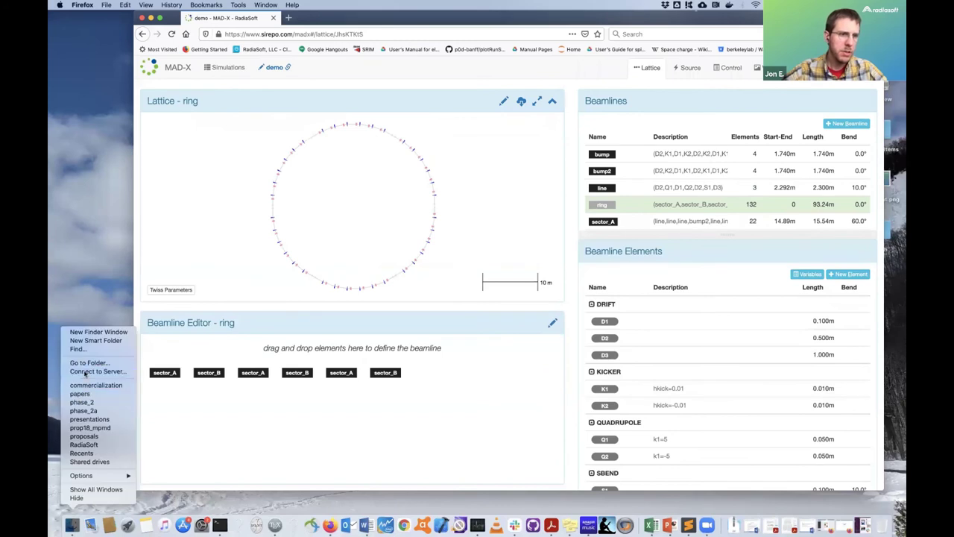
pyautogui.click(191, 122)
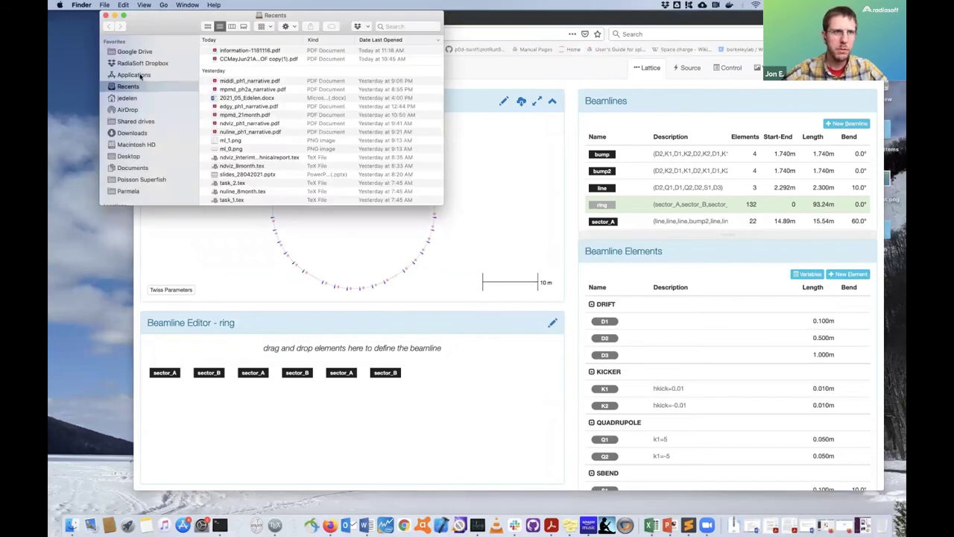
pyautogui.click(141, 134)
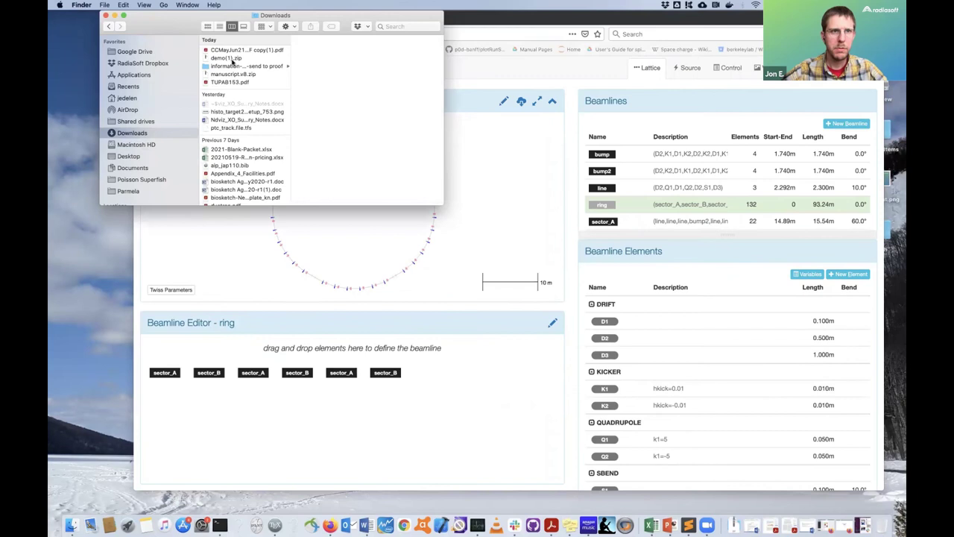
# Unpack demo(1).zip and bring up the Open With options for its run.py.
pyautogui.doubleClick(231, 58)
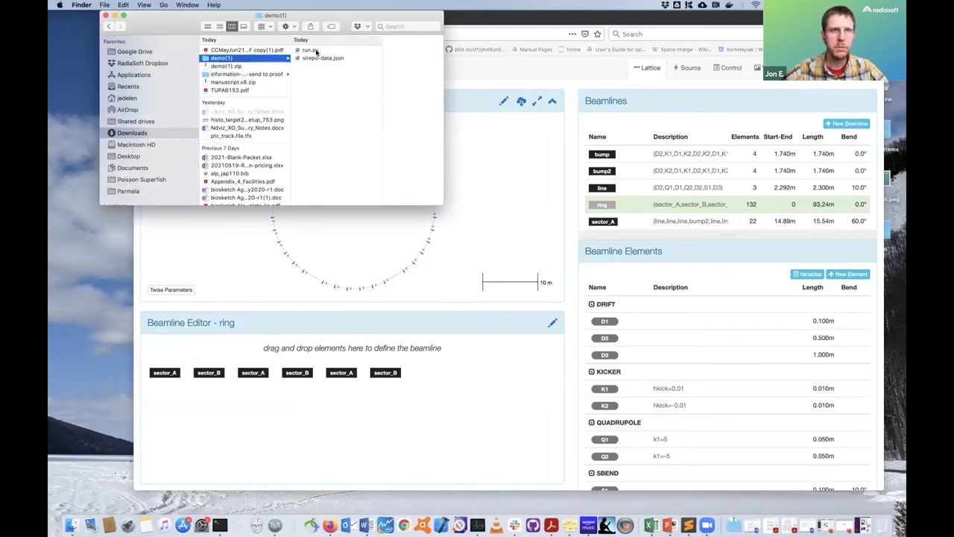
pyautogui.click(328, 52)
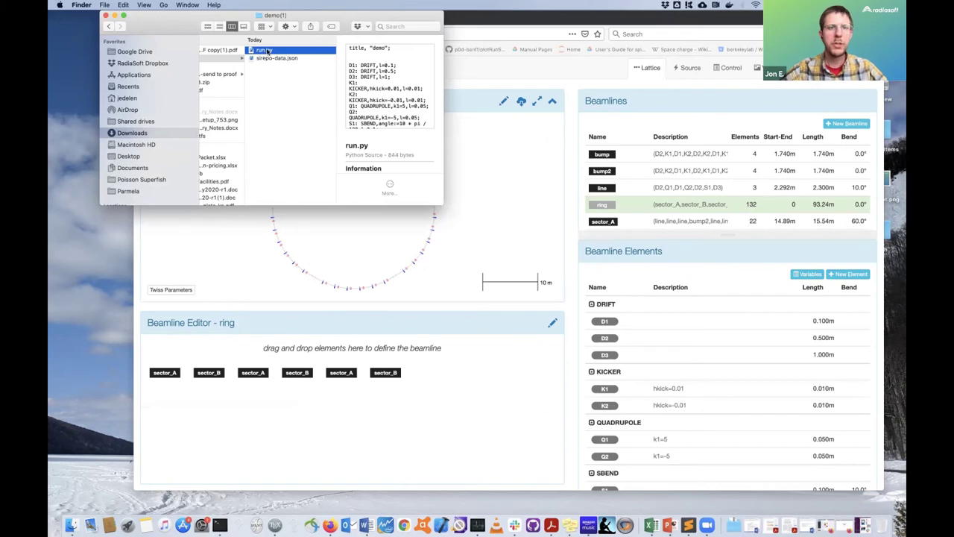
pyautogui.rightClick(267, 50)
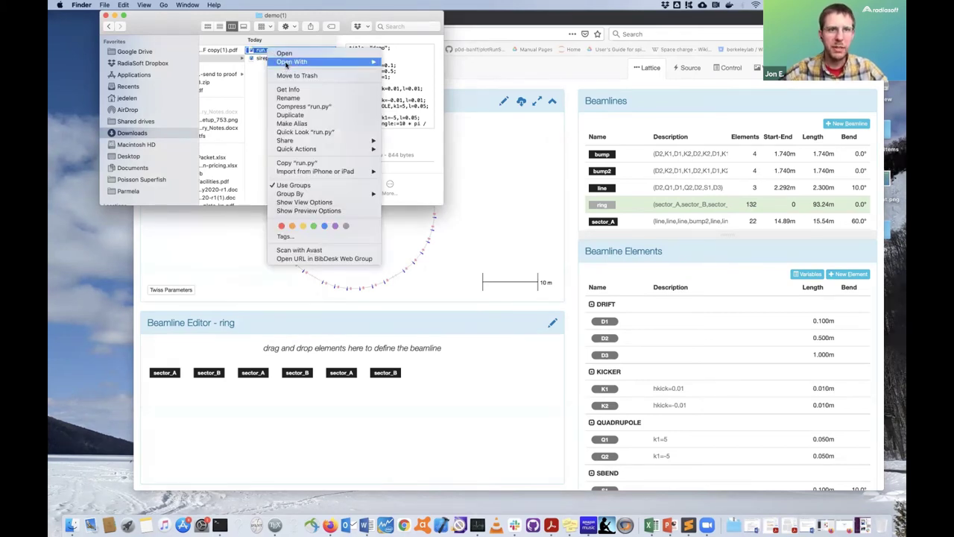
# Open run.py in Sublime Text and dismiss the update-available prompt.
pyautogui.click(436, 182)
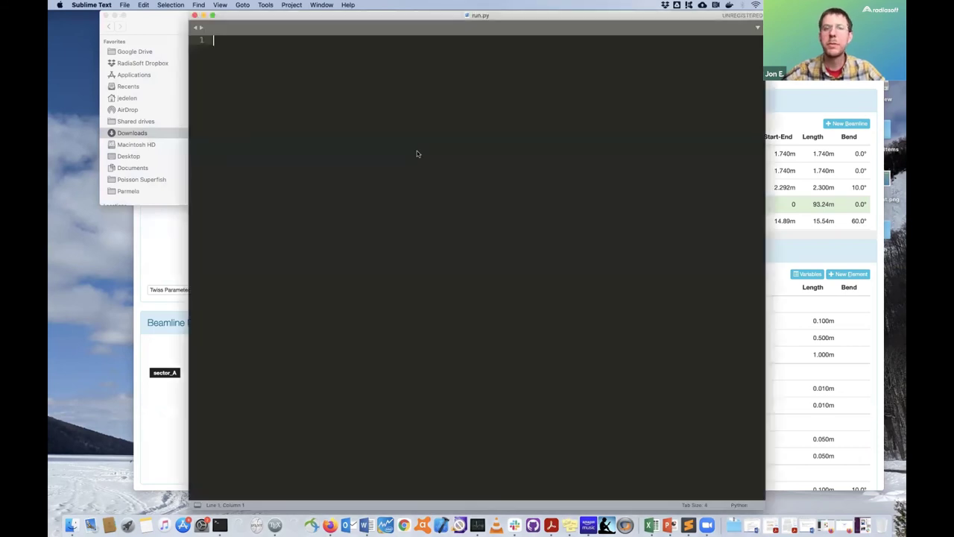
pyautogui.click(504, 176)
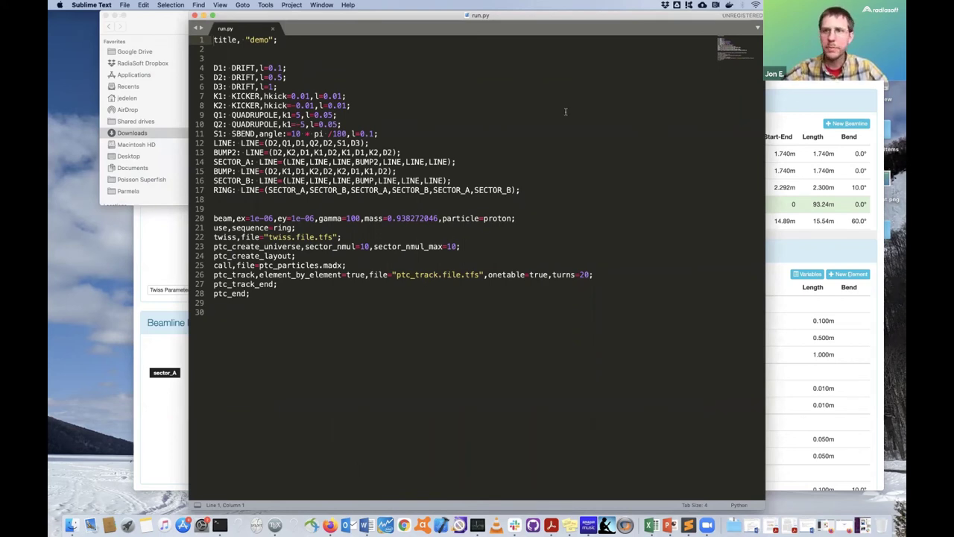
# Bring the Sirepo Firefox window back full screen and go to the beam Source settings.
pyautogui.click(785, 95)
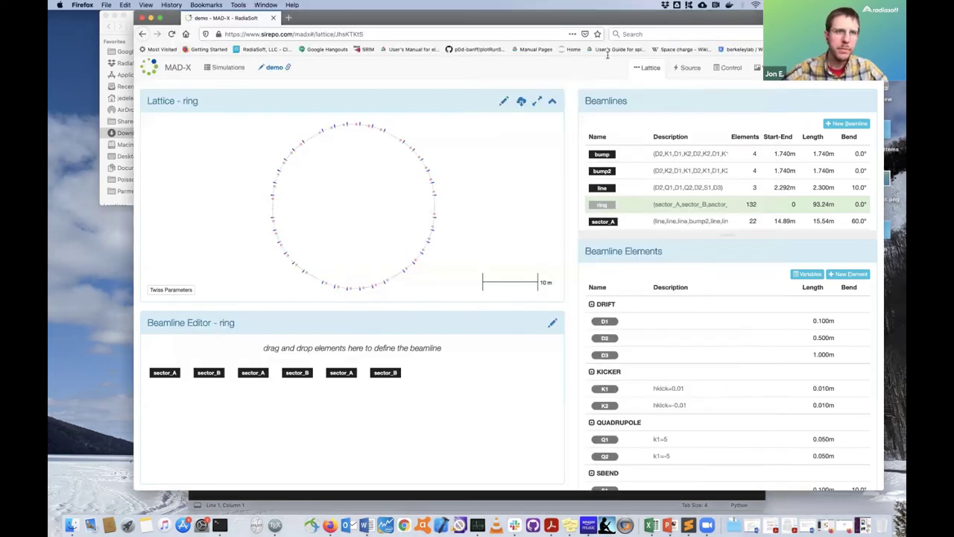
pyautogui.click(160, 18)
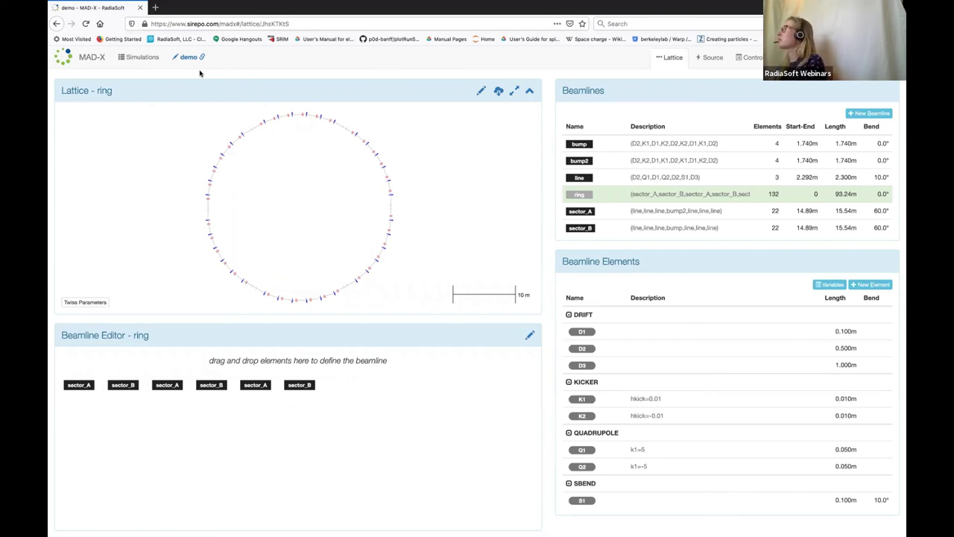
pyautogui.click(712, 58)
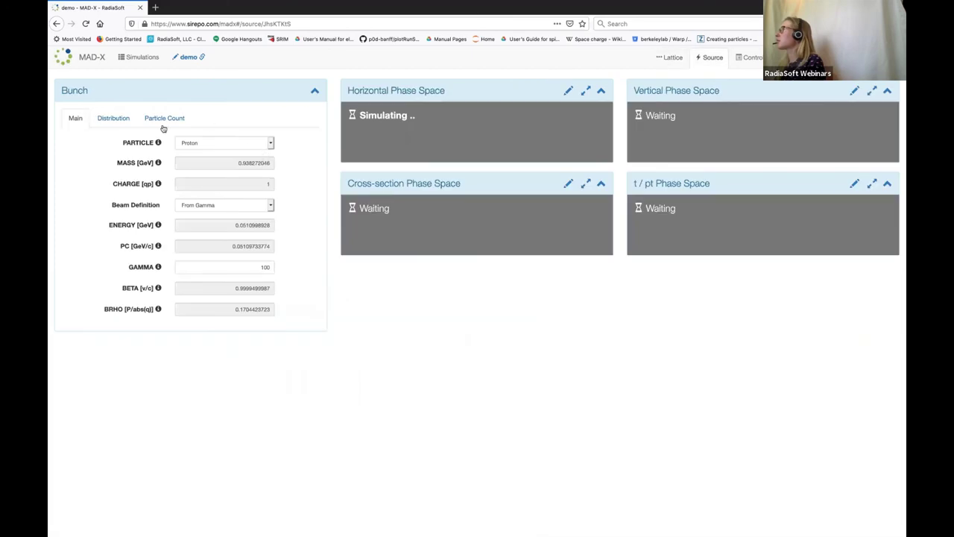
# Show the bunch Distribution tab's Twiss values and scroll down to its phase-space plots.
pyautogui.click(114, 119)
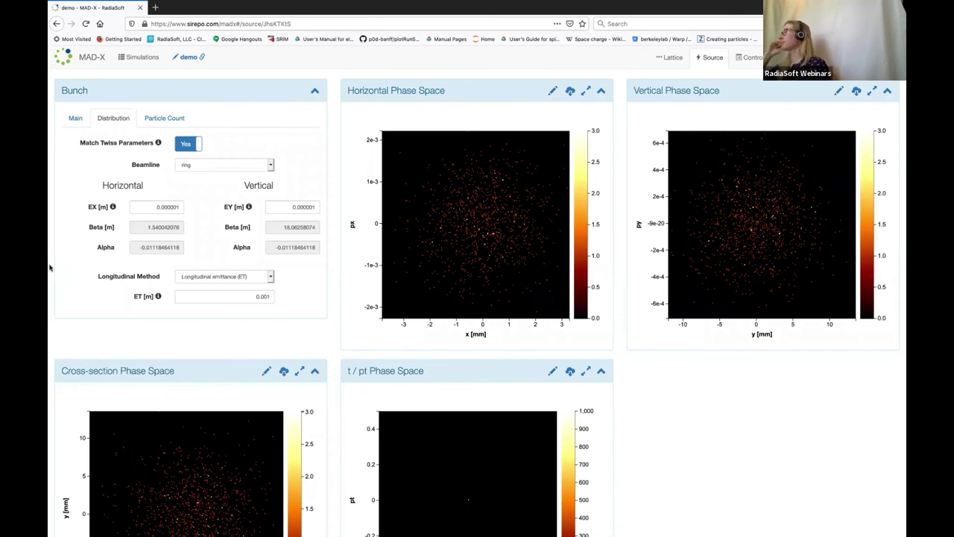
pyautogui.scroll(-1, 202, 169)
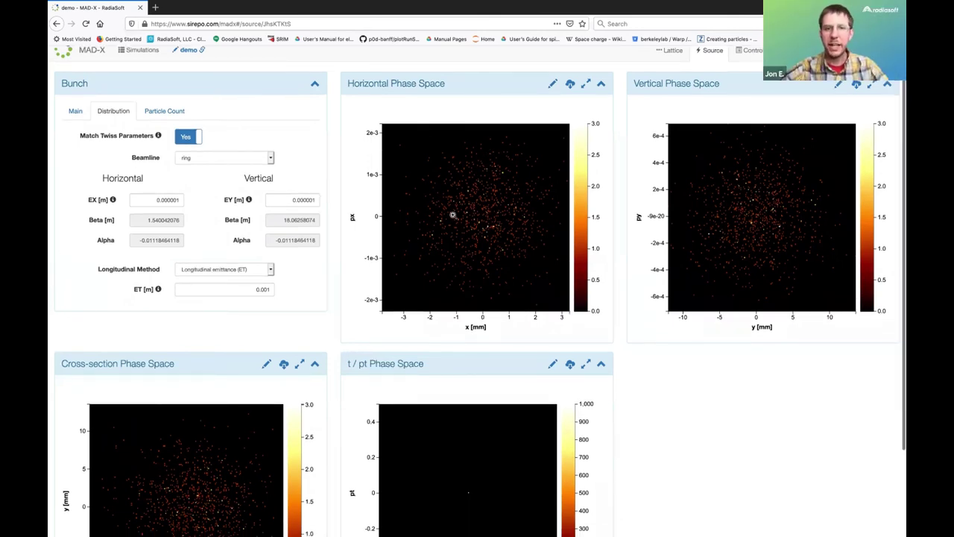
pyautogui.moveTo(475, 223)
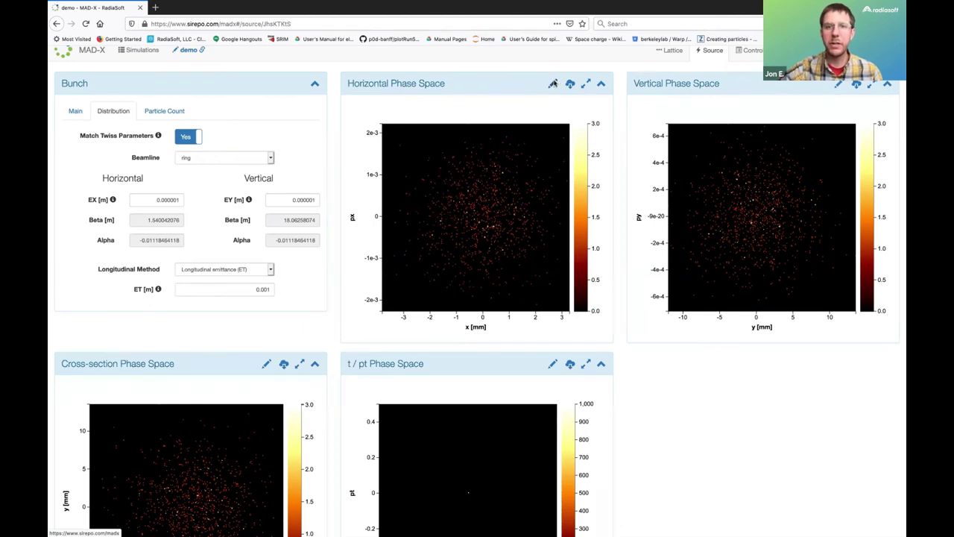
pyautogui.click(553, 83)
pyautogui.click(485, 125)
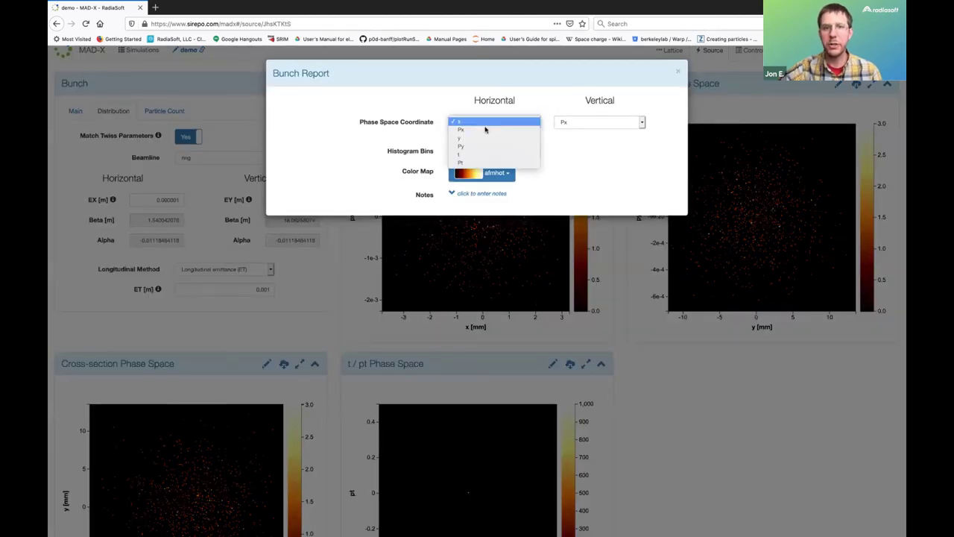
pyautogui.click(573, 165)
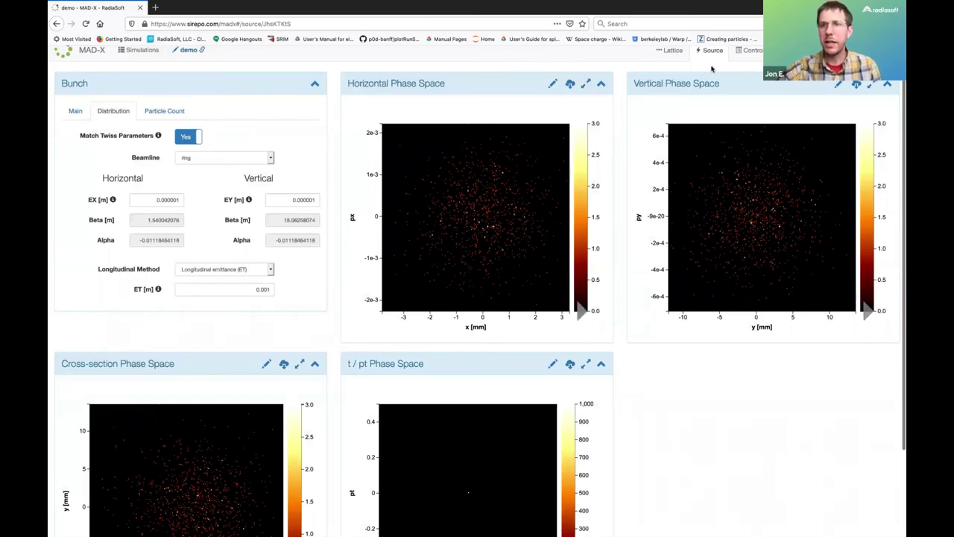
# Open the Visualization page, then view and close the ptc_track plot's settings and download menu.
pyautogui.click(749, 50)
pyautogui.click(793, 57)
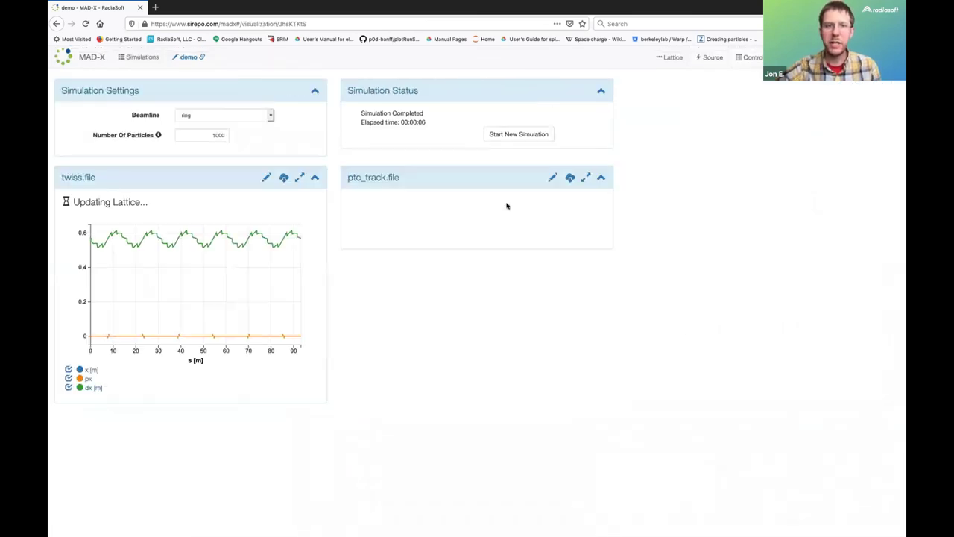
pyautogui.click(553, 179)
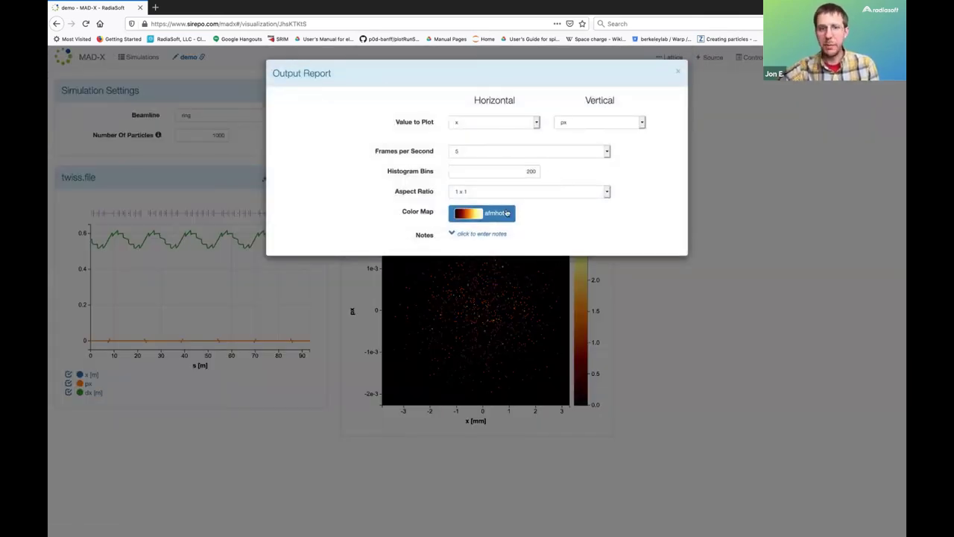
pyautogui.click(676, 74)
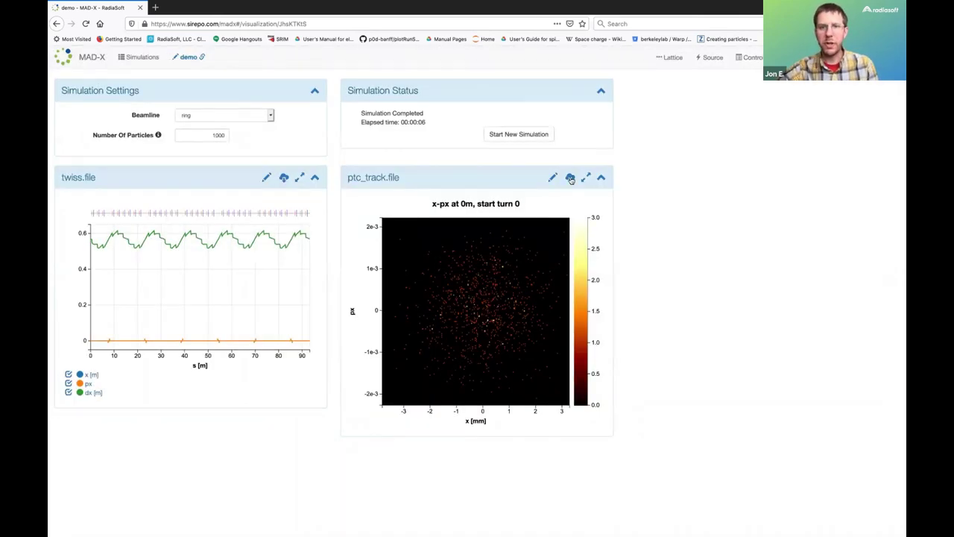
pyautogui.click(570, 177)
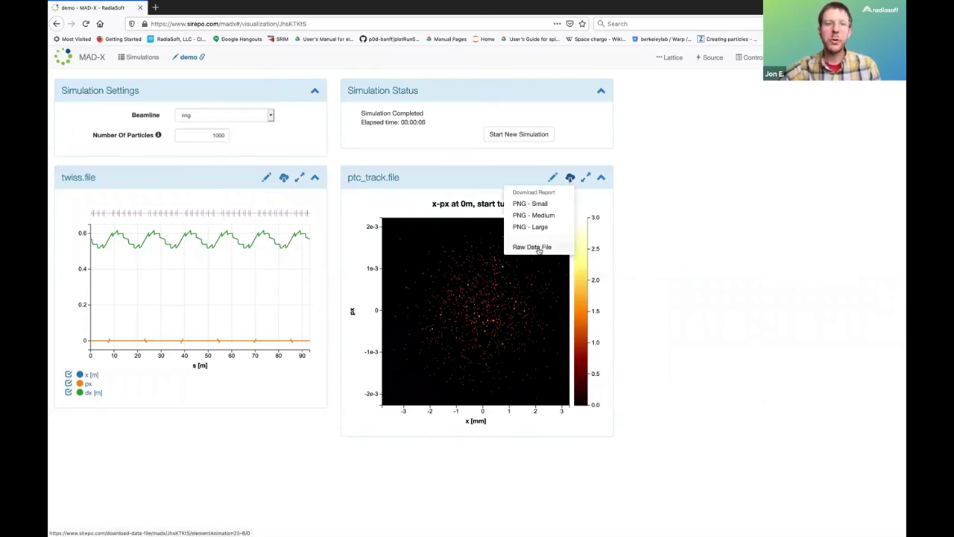
pyautogui.click(703, 248)
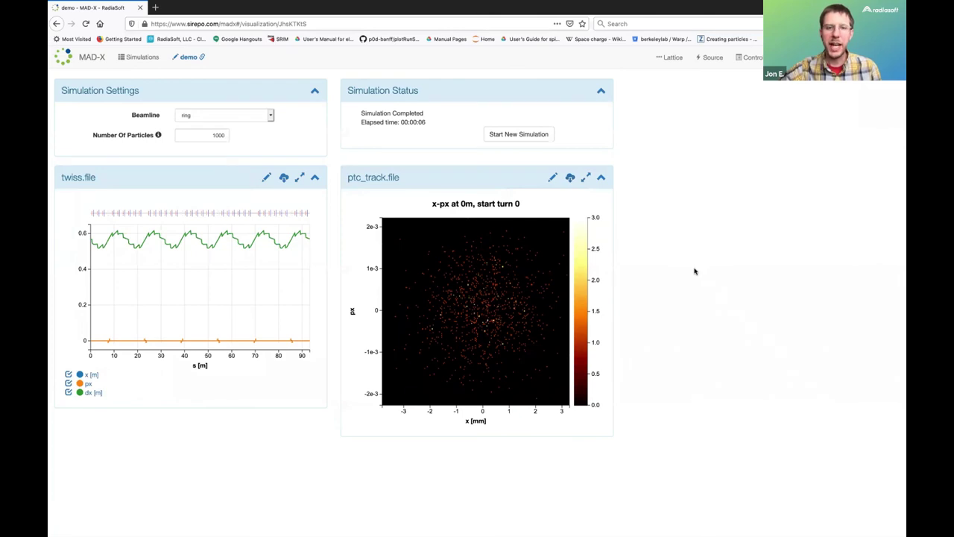